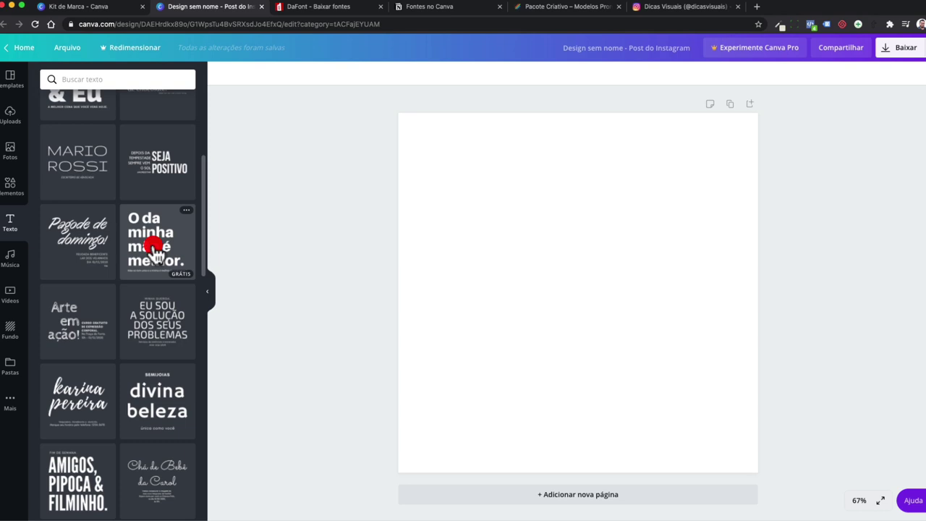
# Add the "O da minha mãe é melhor." text combination to the blank page
pyautogui.click(155, 249)
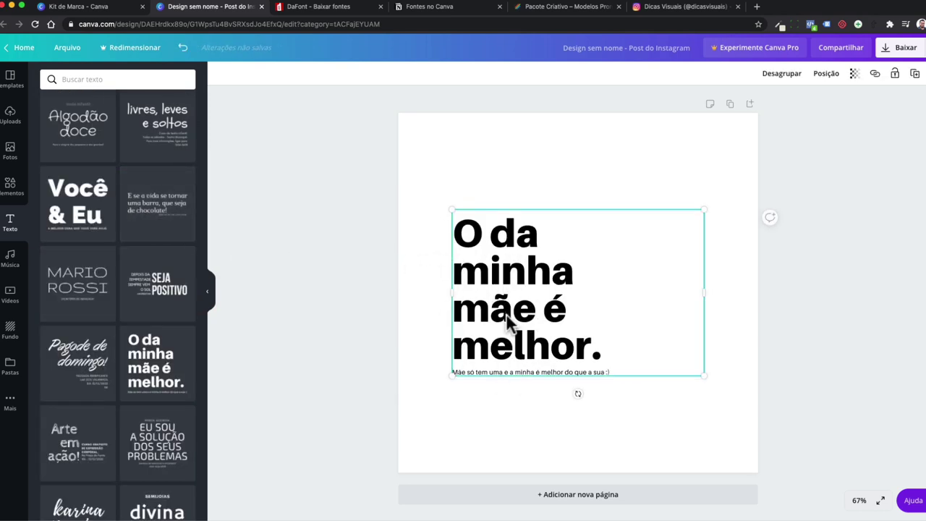
pyautogui.click(479, 293)
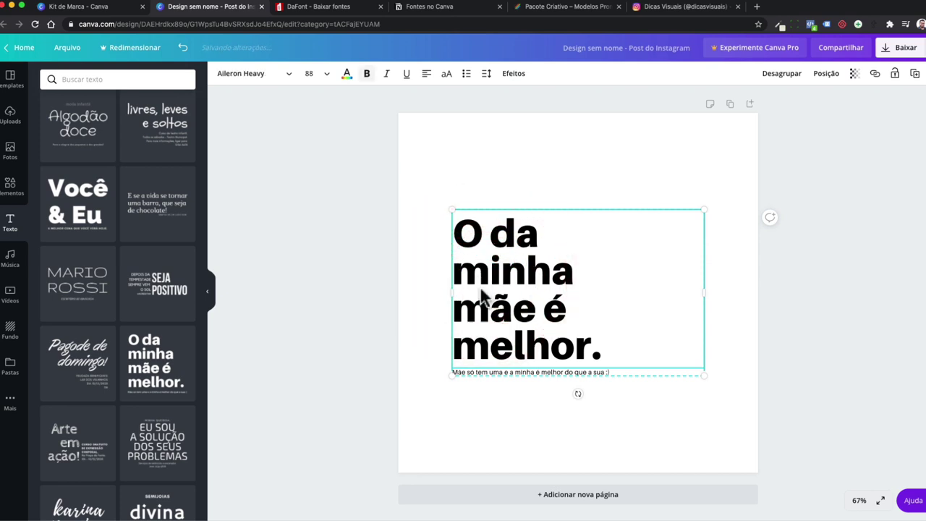
pyautogui.click(472, 372)
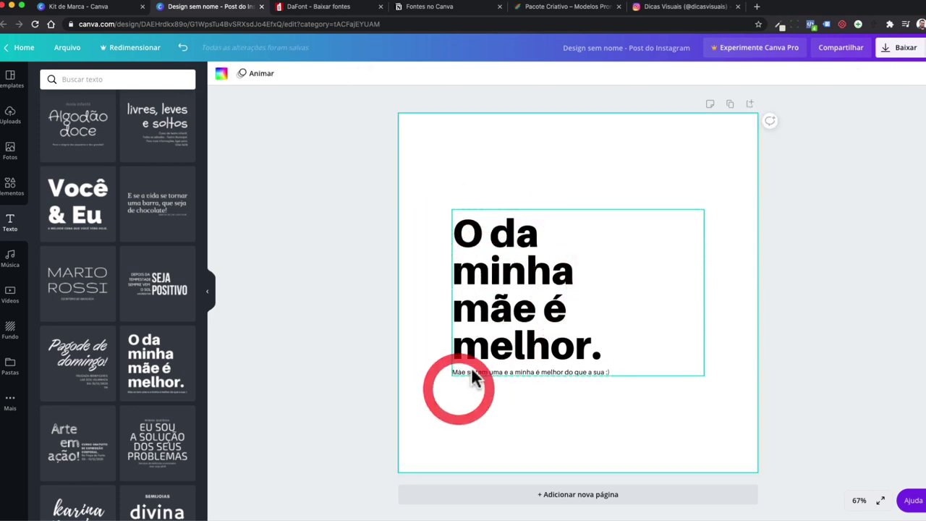
pyautogui.click(441, 329)
pyautogui.click(420, 325)
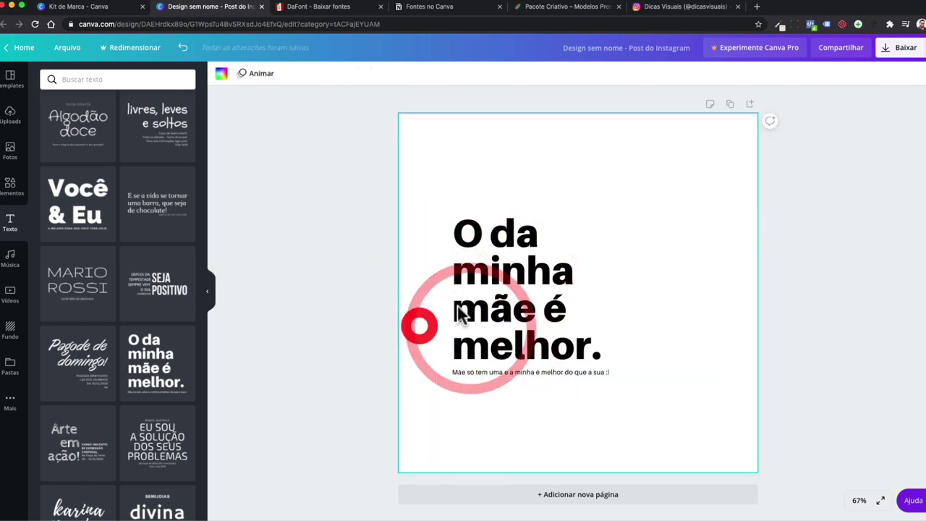
# Ungroup the text combination so that the heading can be selected separately from the subtitle
pyautogui.click(478, 286)
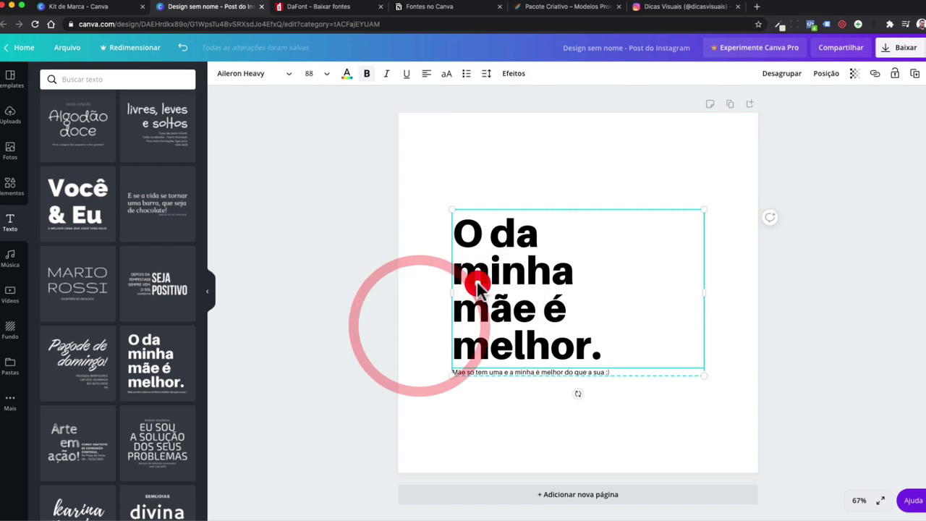
pyautogui.click(781, 79)
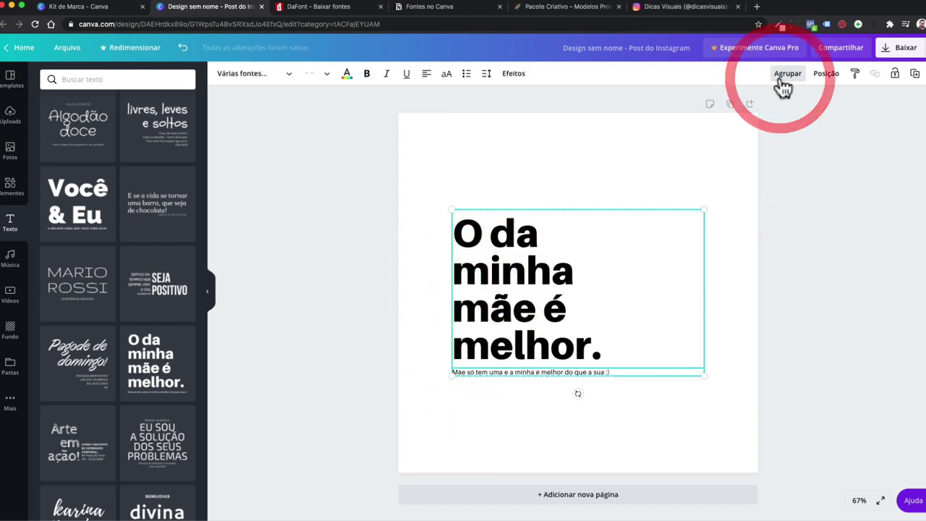
pyautogui.click(640, 163)
pyautogui.click(517, 323)
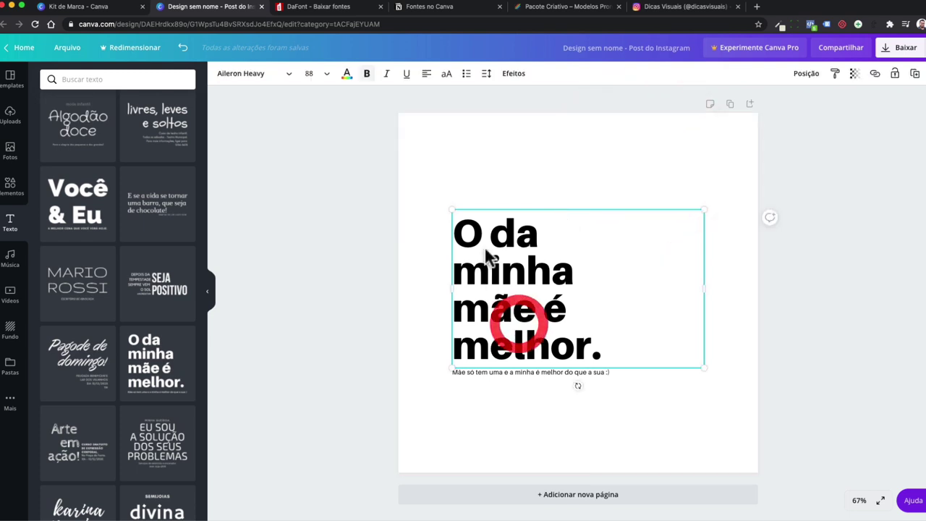
# Try moving the heading up away from the subtitle, and undo the move
pyautogui.moveTo(486, 253); pyautogui.dragTo(488, 223)
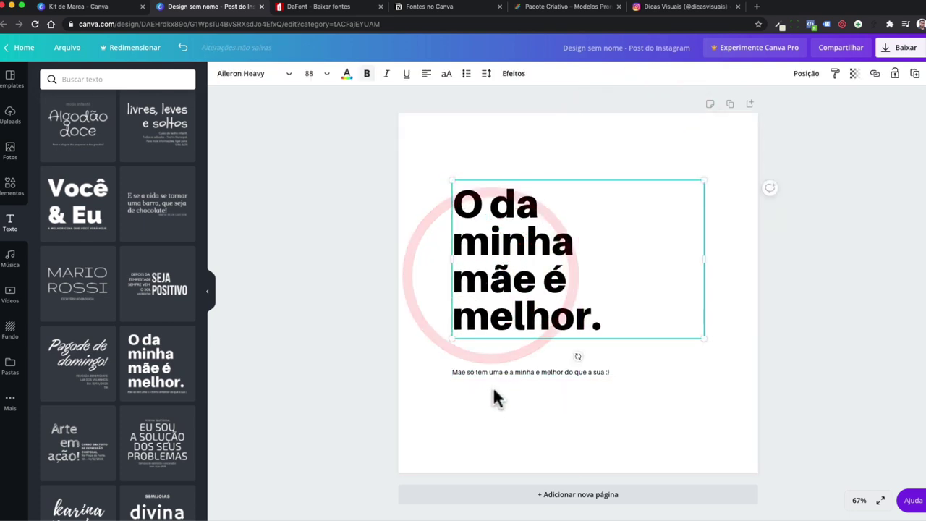
pyautogui.press('super+z')
pyautogui.moveTo(488, 382)
pyautogui.mouseDown()
pyautogui.moveTo(488, 403)
pyautogui.moveTo(488, 382)
pyautogui.mouseUp()
pyautogui.click(483, 308)
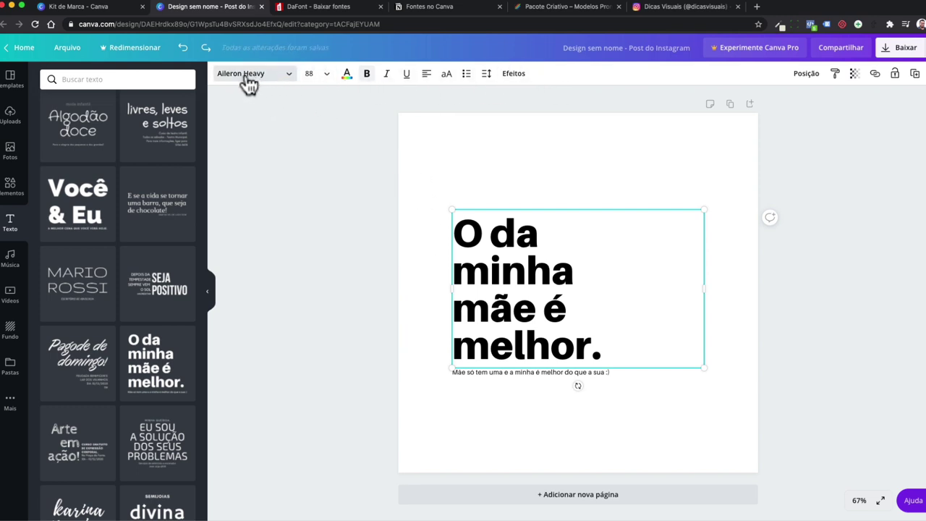
pyautogui.click(482, 163)
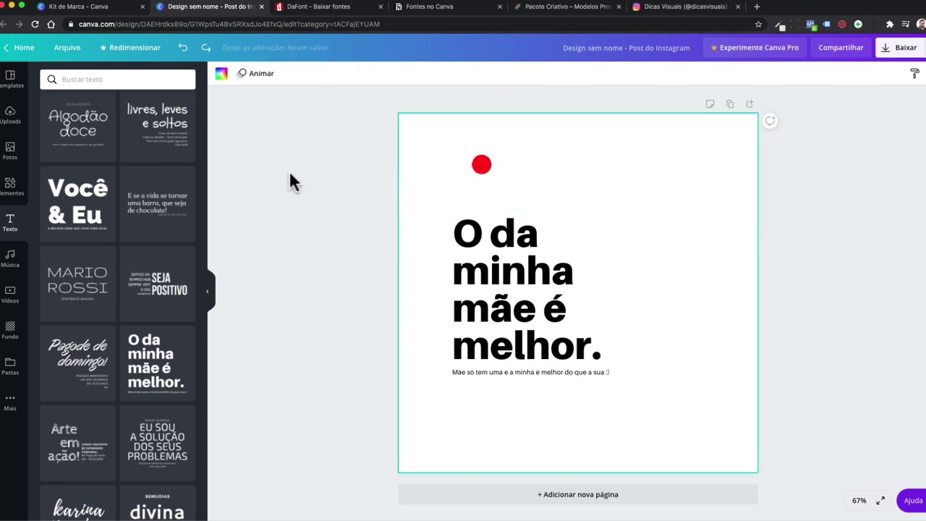
# Try placing the featured dog illustration near the top of the page, and delete it
pyautogui.click(11, 187)
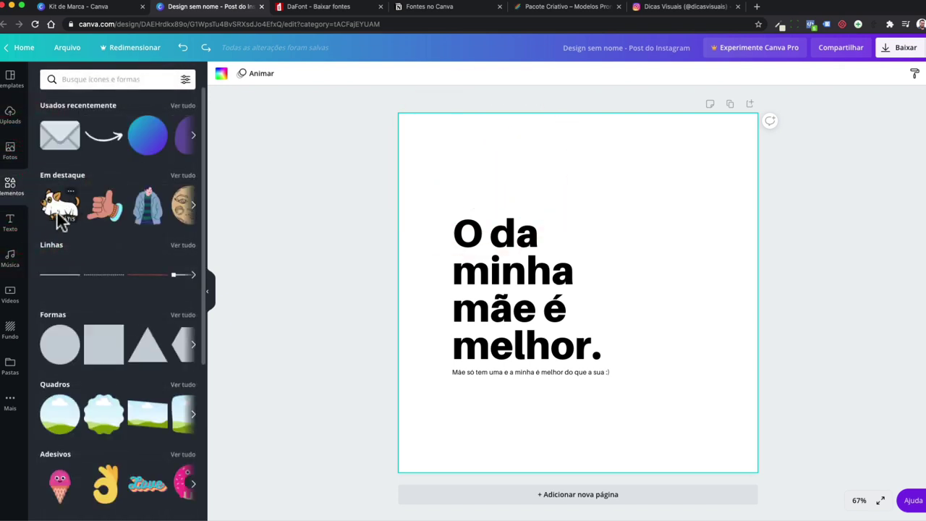
pyautogui.click(61, 210)
pyautogui.moveTo(558, 289); pyautogui.dragTo(547, 159)
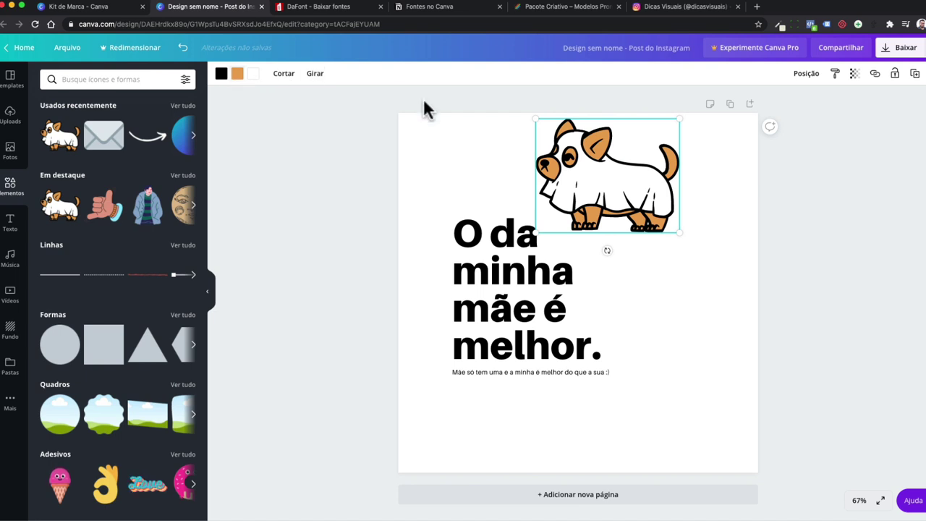
pyautogui.click(502, 284)
pyautogui.click(590, 165)
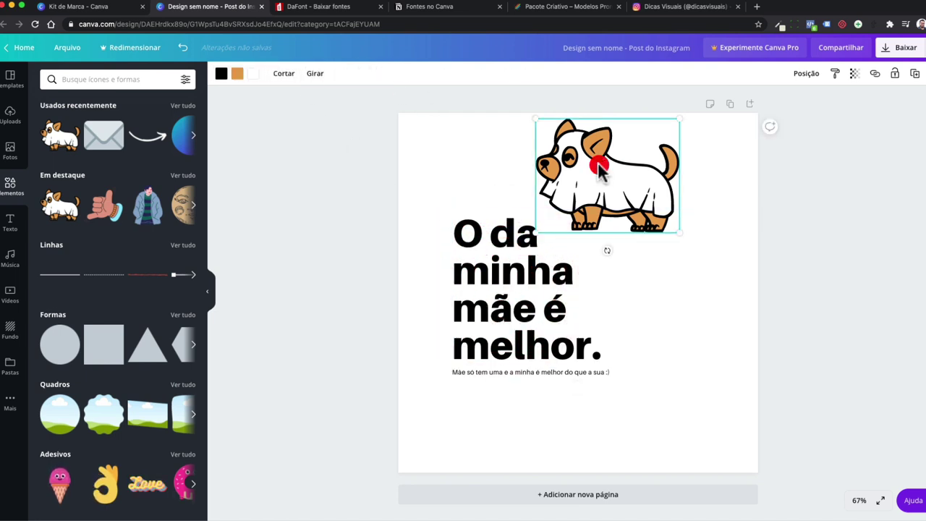
pyautogui.press('Delete')
# Examine the recently used and popular fonts available for the heading
pyautogui.click(477, 242)
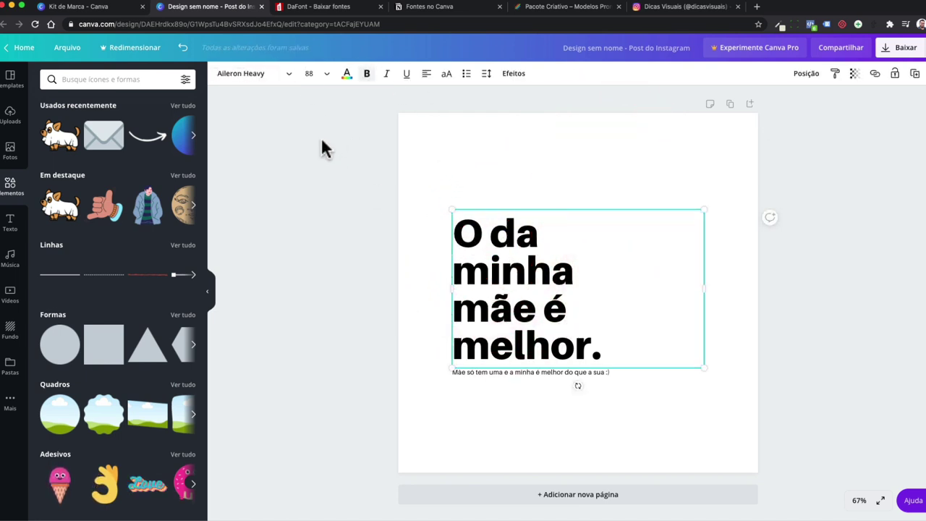
pyautogui.click(237, 77)
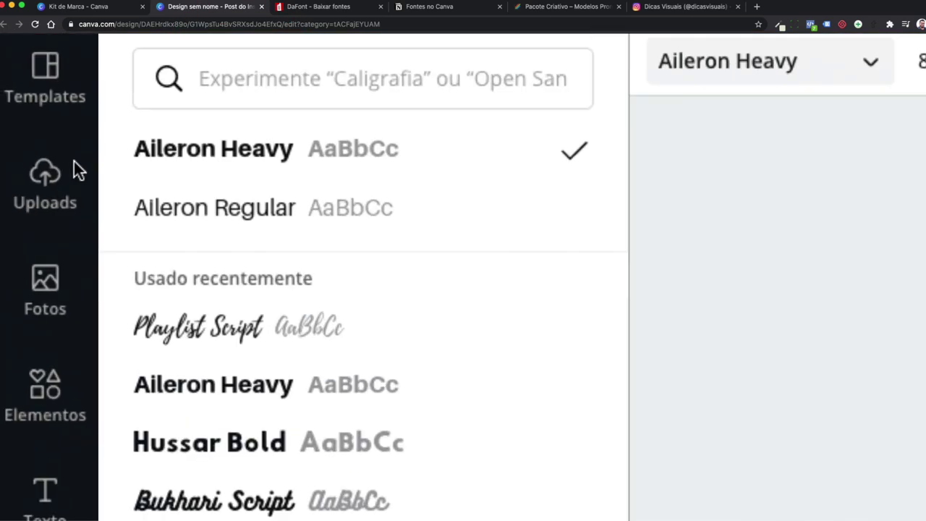
pyautogui.scroll(-1, 82, 160)
pyautogui.scroll(-4, 258, 312)
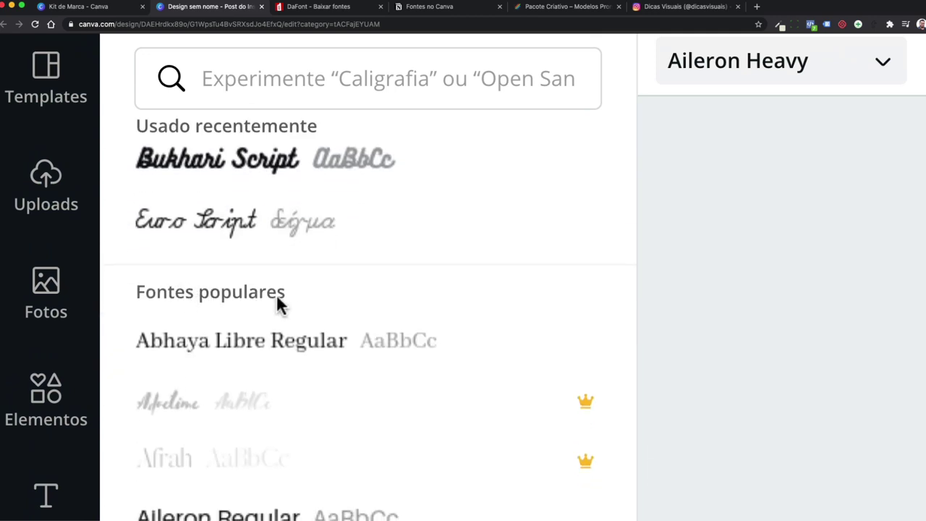
pyautogui.scroll(-2, 276, 294)
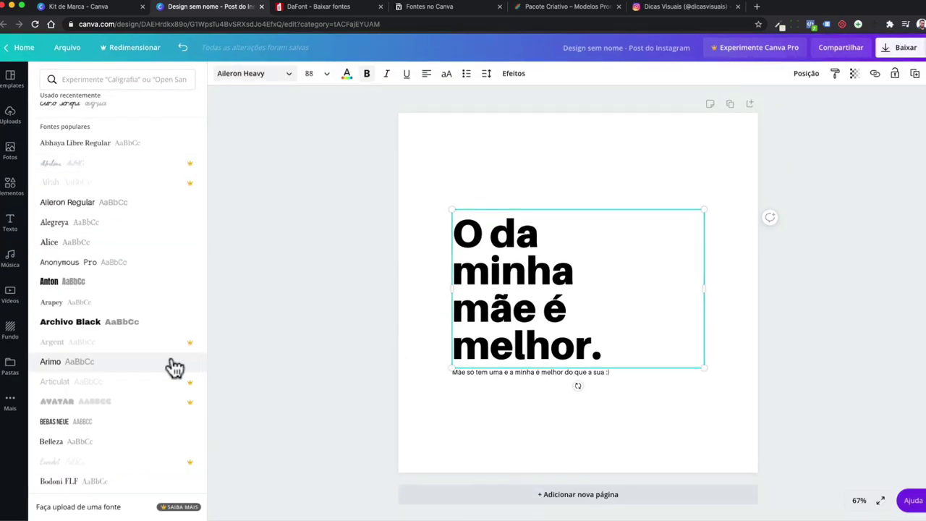
pyautogui.scroll(-10, 171, 362)
pyautogui.scroll(10, 171, 357)
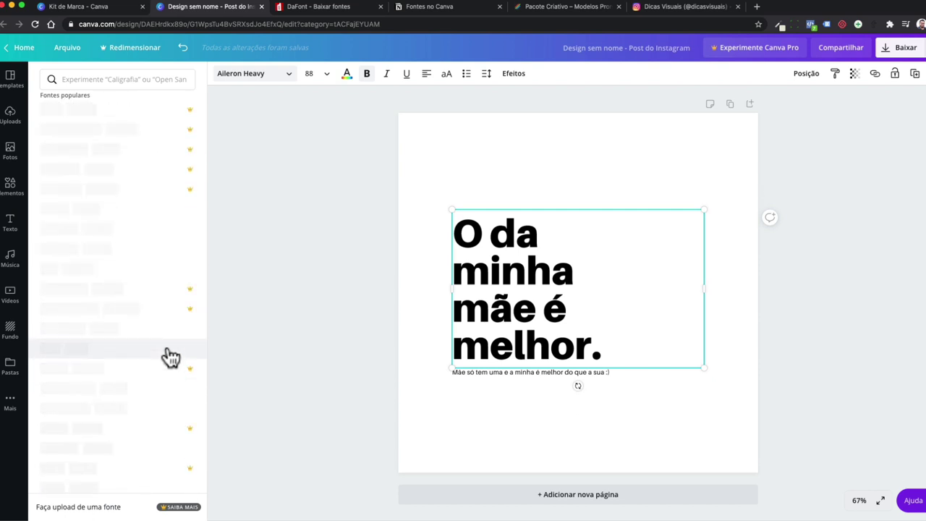
pyautogui.scroll(1, 170, 357)
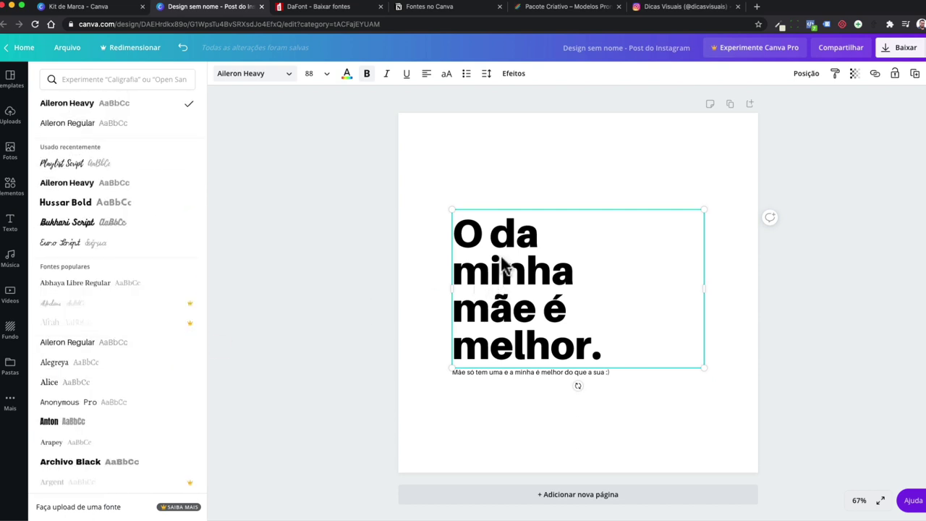
# Move the heading slightly up away from the subtitle, and search the fonts for "Nunito"
pyautogui.moveTo(504, 265); pyautogui.dragTo(501, 244)
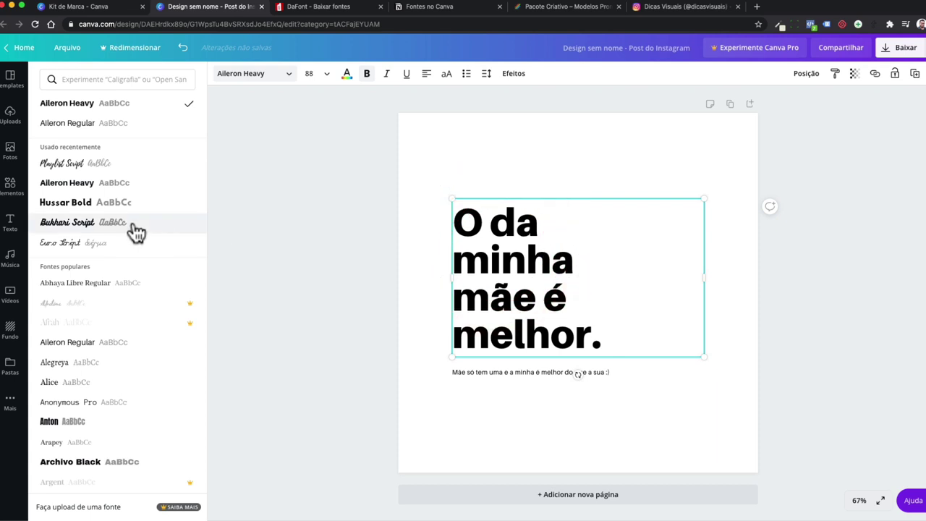
pyautogui.click(65, 81)
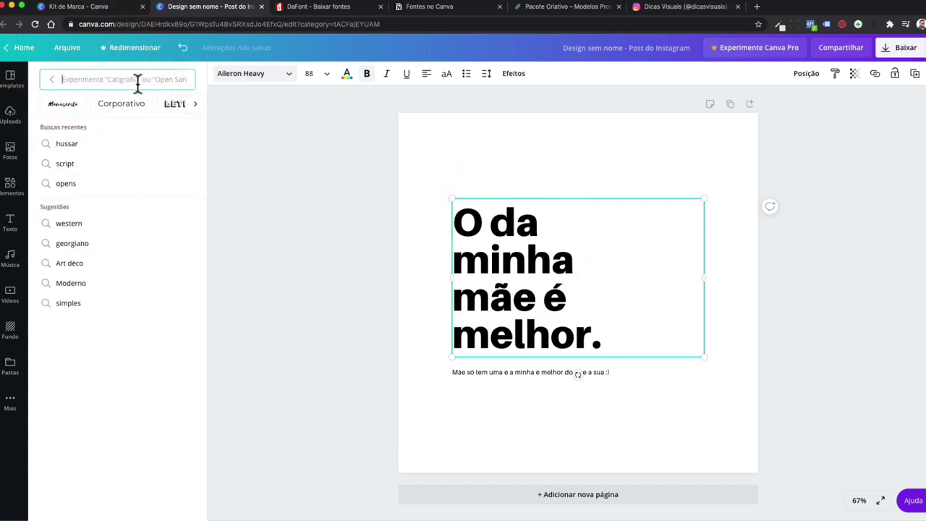
pyautogui.write('Nunito')
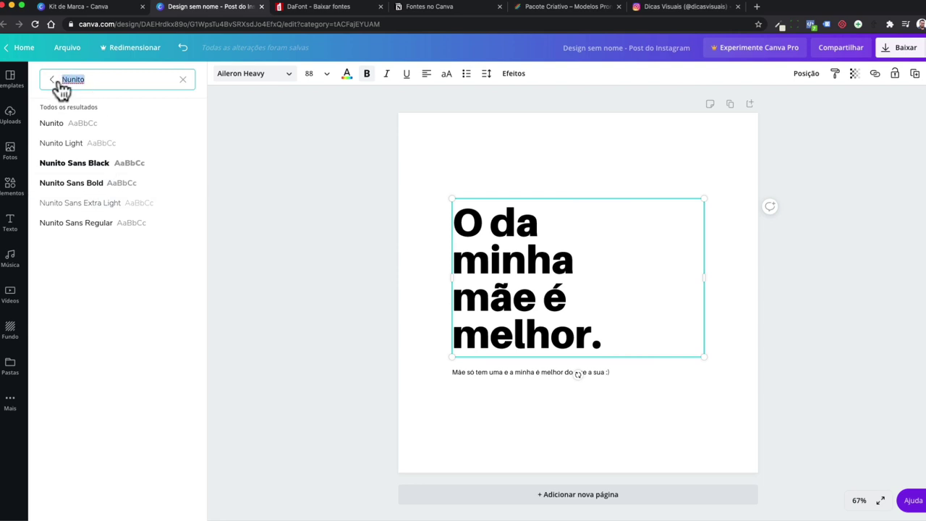
# Leave the Nunito search and browse the font style categories from Manuscrito to Vintage
pyautogui.click(56, 81)
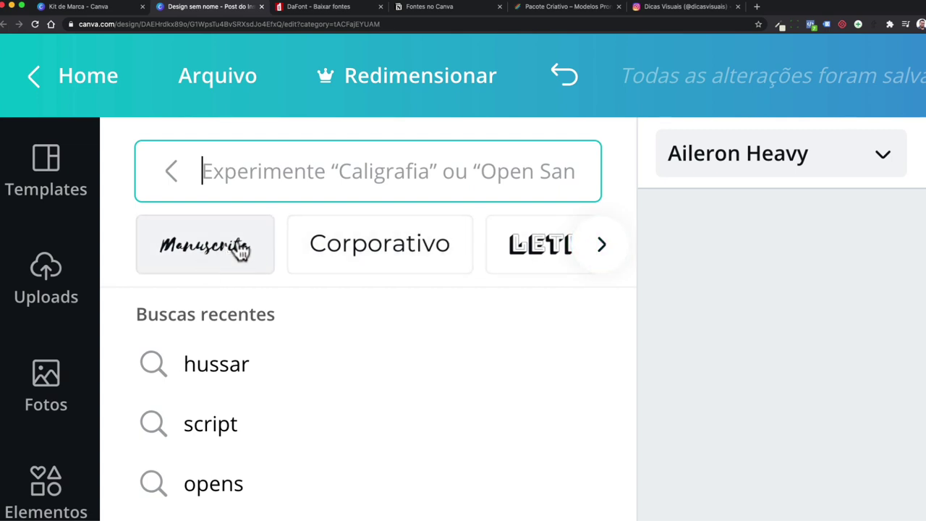
pyautogui.click(600, 246)
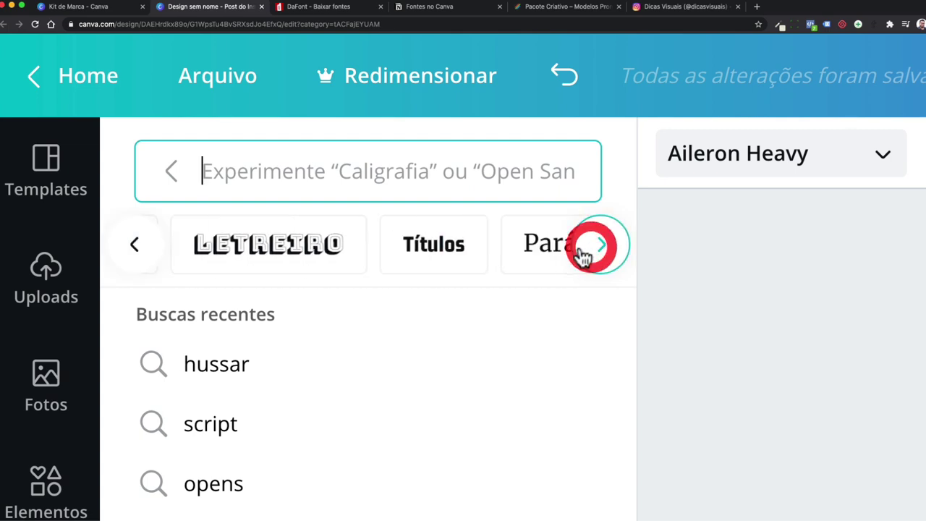
pyautogui.click(600, 246)
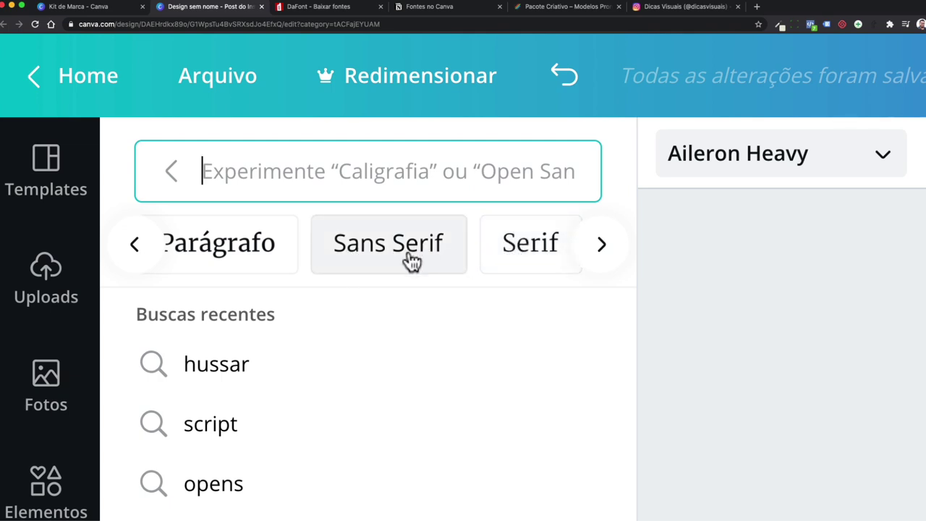
pyautogui.click(595, 253)
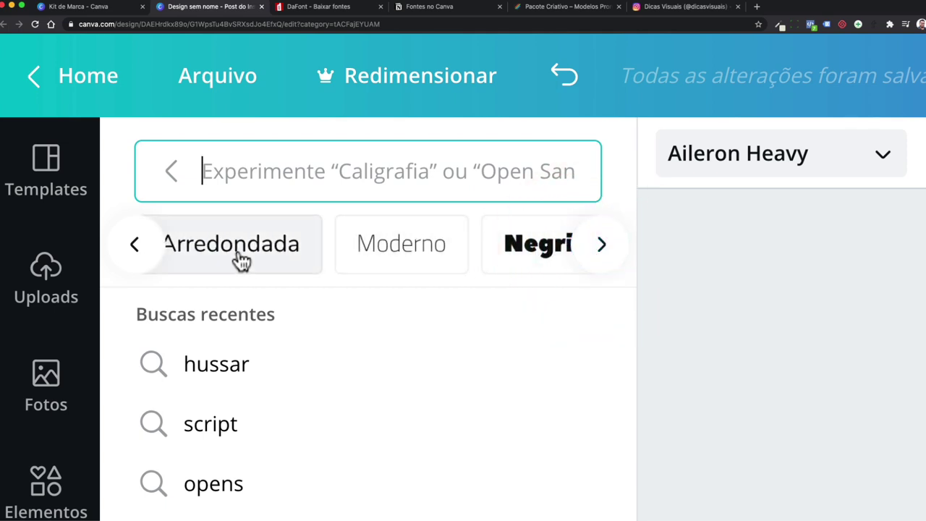
pyautogui.click(594, 257)
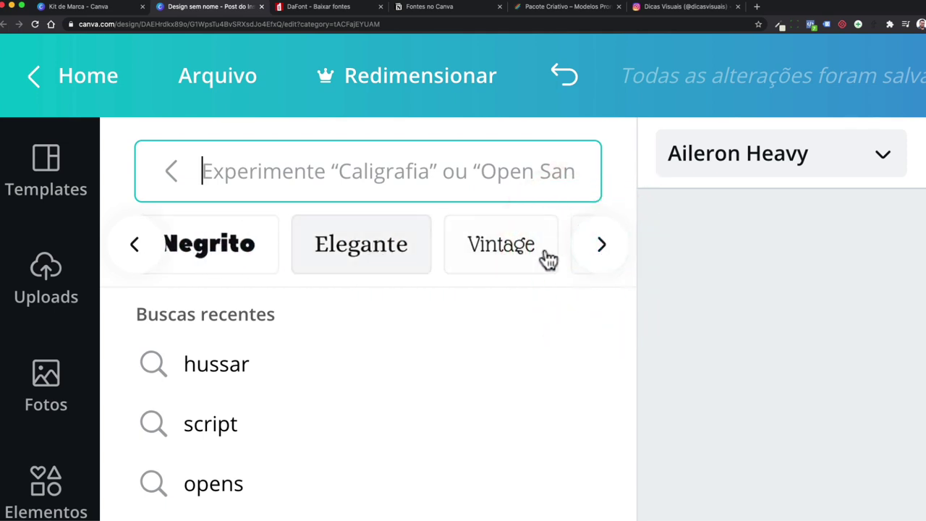
# Search the fonts for "Criança" and apply Adigiana Toybox to the heading
pyautogui.click(301, 183)
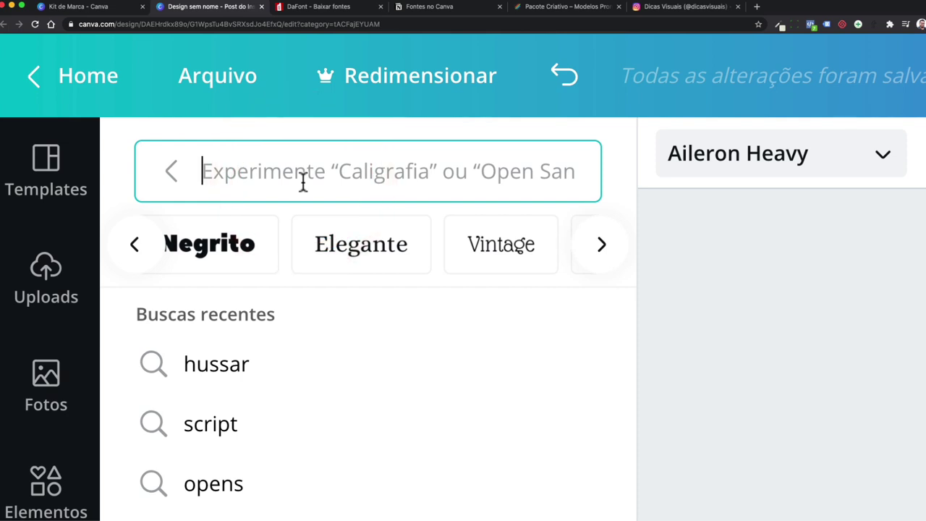
pyautogui.write('Crianç')
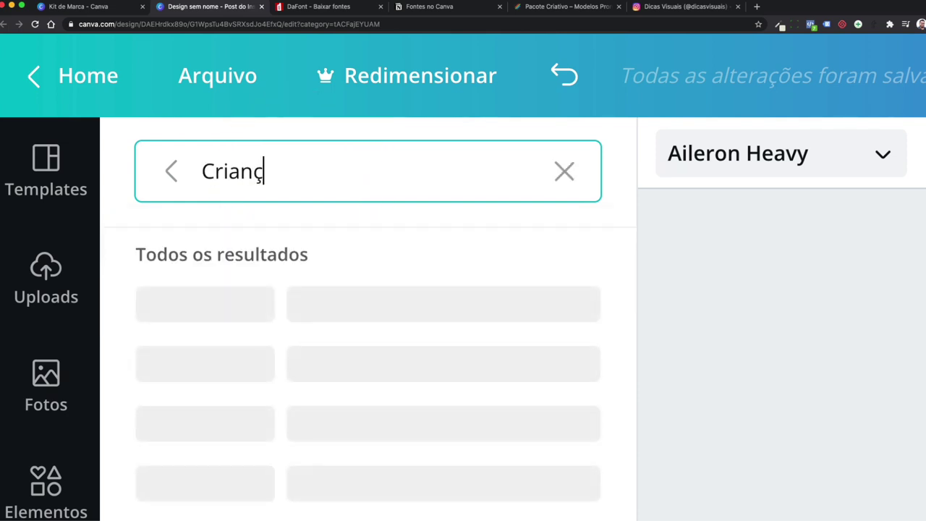
pyautogui.write('a')
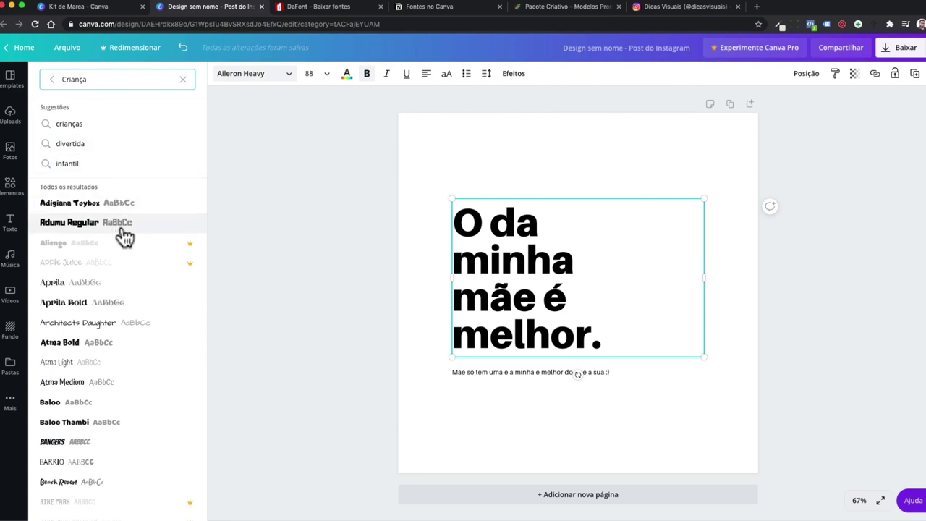
pyautogui.click(73, 203)
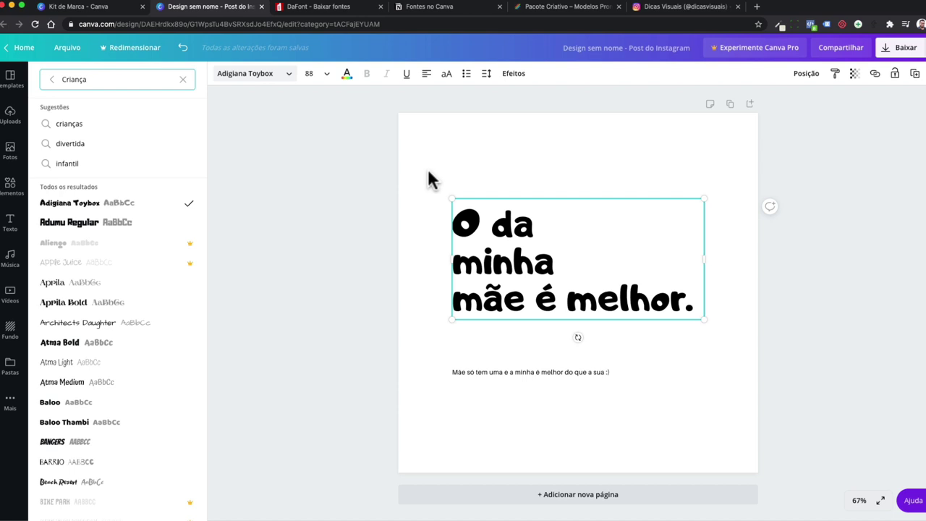
# Switch to the suggested font search "divertida" and apply Aprila Bold to the heading
pyautogui.click(73, 149)
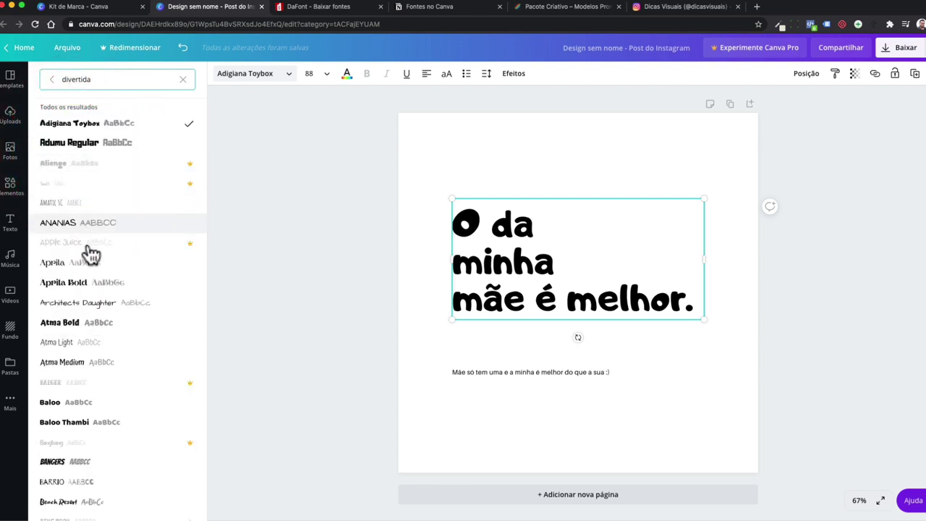
pyautogui.click(90, 284)
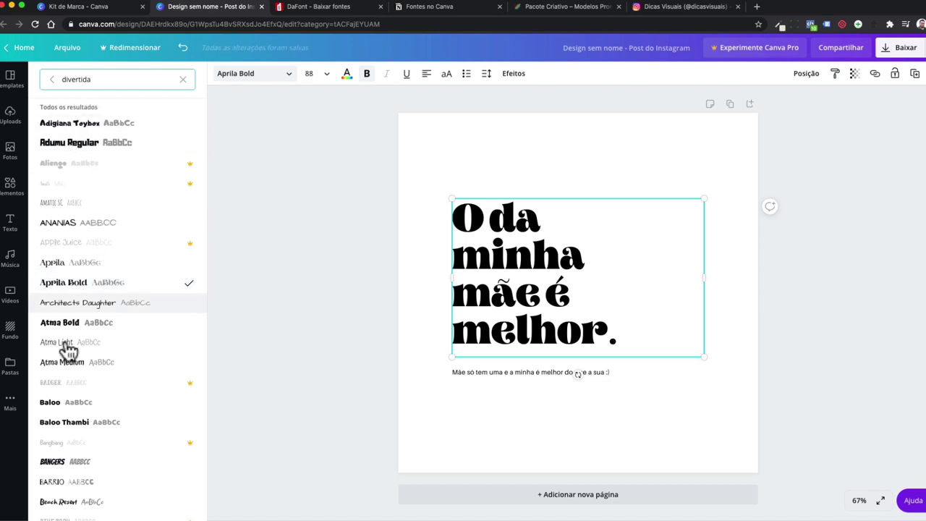
pyautogui.scroll(-5, 105, 416)
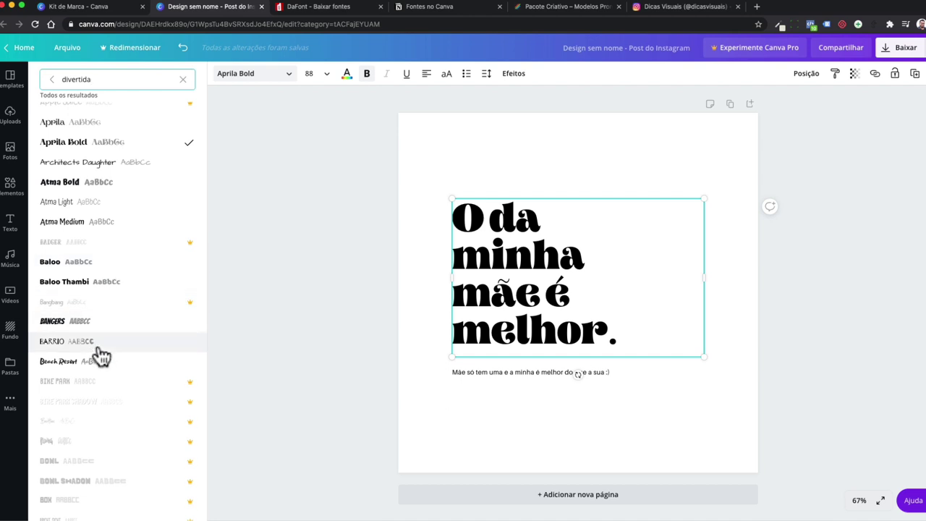
pyautogui.scroll(-10, 104, 358)
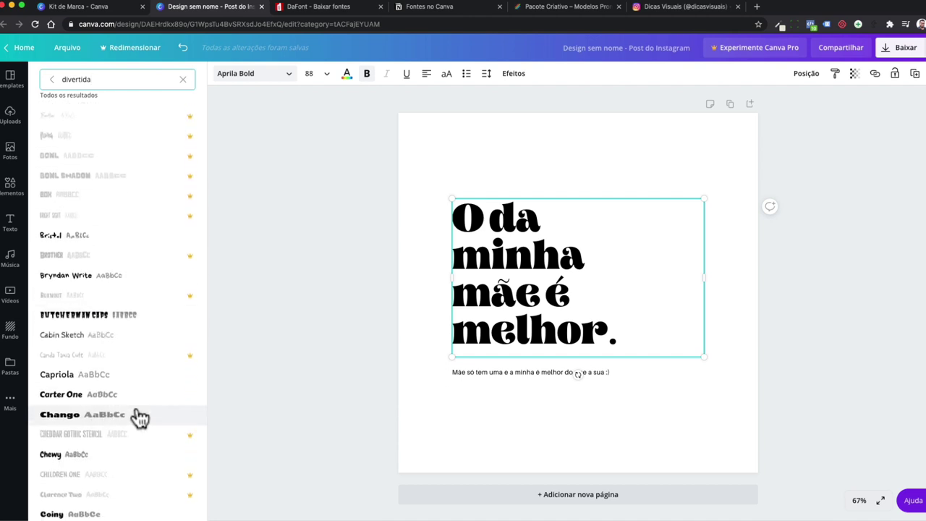
# Examine the accented letters "ã" and "é" of the heading up close in Aprila Bold
pyautogui.scroll(15, 134, 413)
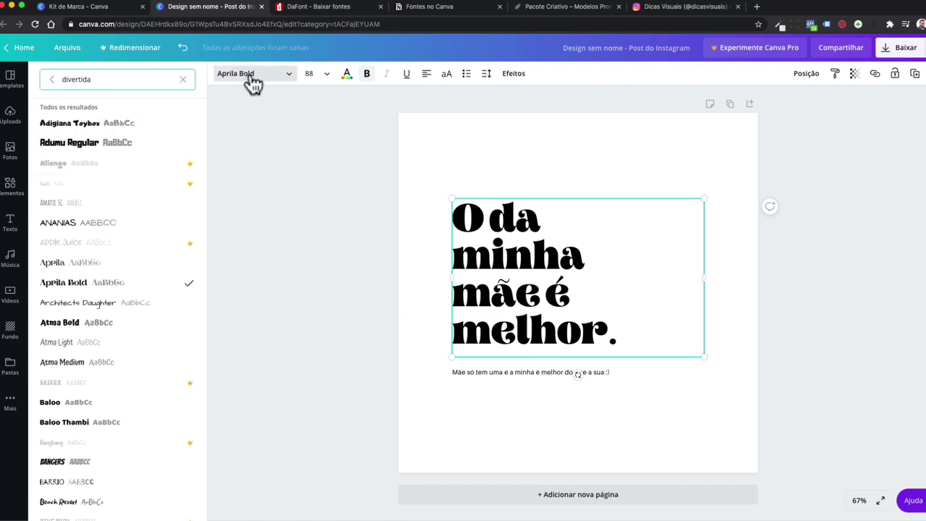
pyautogui.click(494, 373)
pyautogui.click(471, 245)
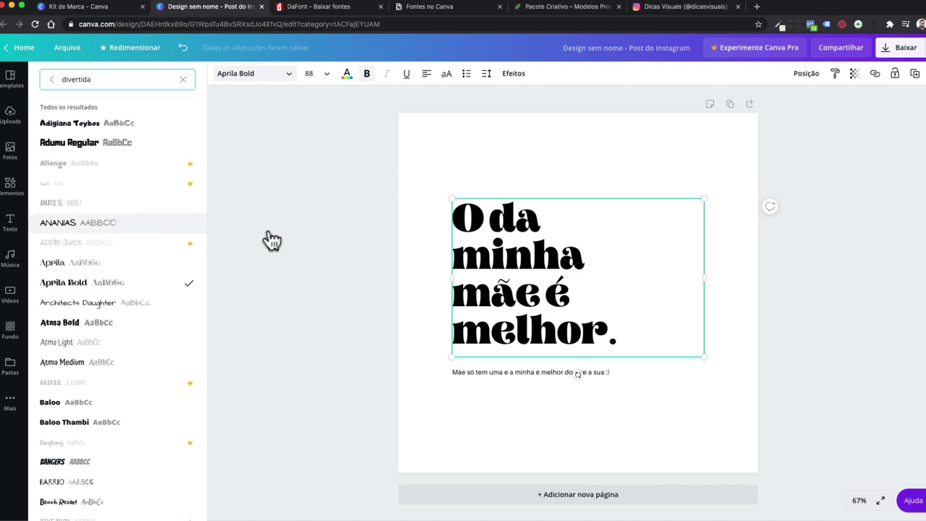
pyautogui.doubleClick(551, 291)
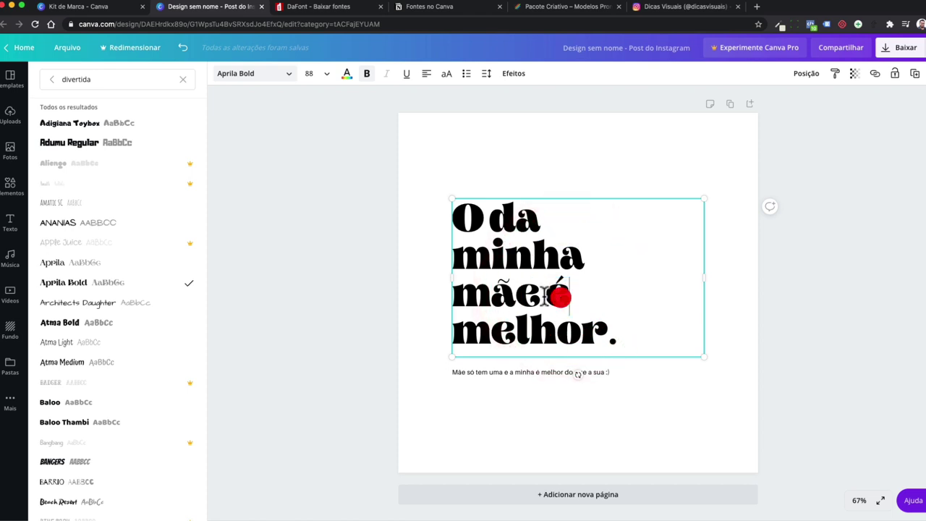
pyautogui.moveTo(517, 293); pyautogui.dragTo(493, 293)
pyautogui.click(513, 412)
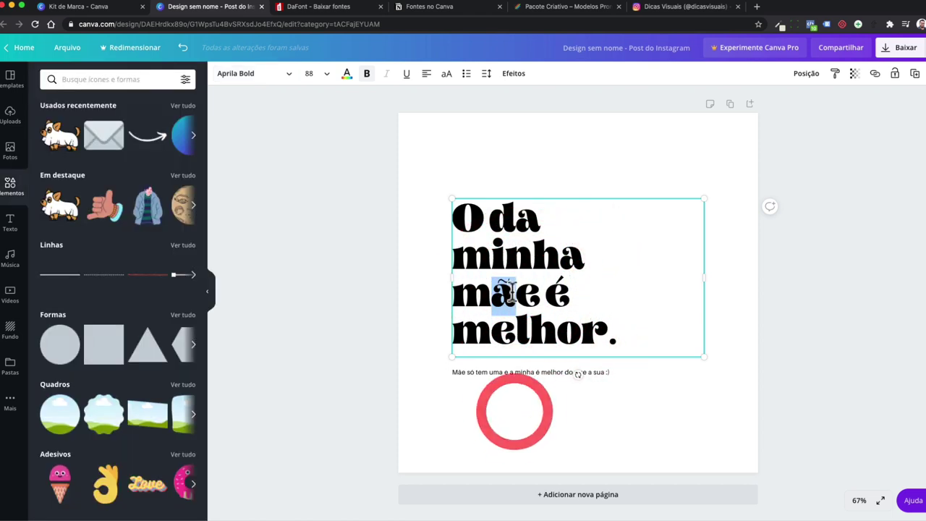
pyautogui.scroll(5, 510, 292)
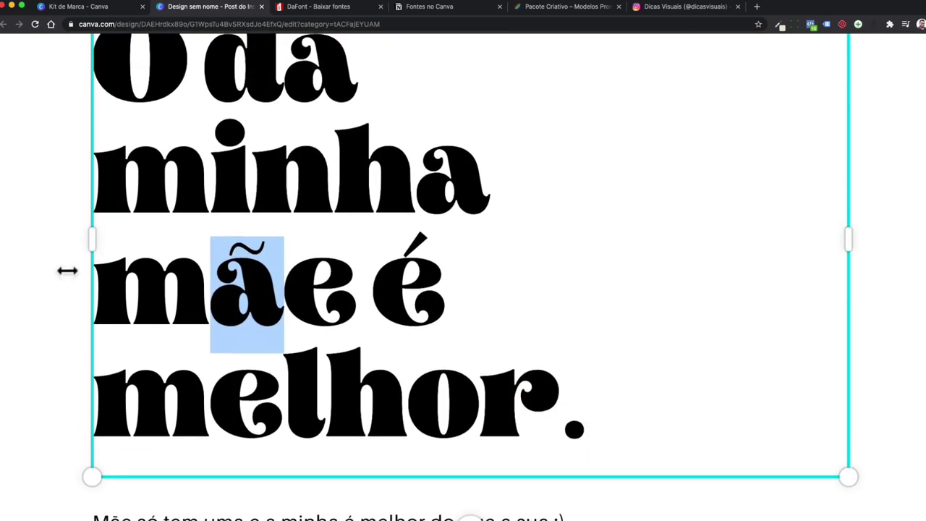
pyautogui.click(321, 289)
pyautogui.moveTo(213, 286); pyautogui.dragTo(279, 275)
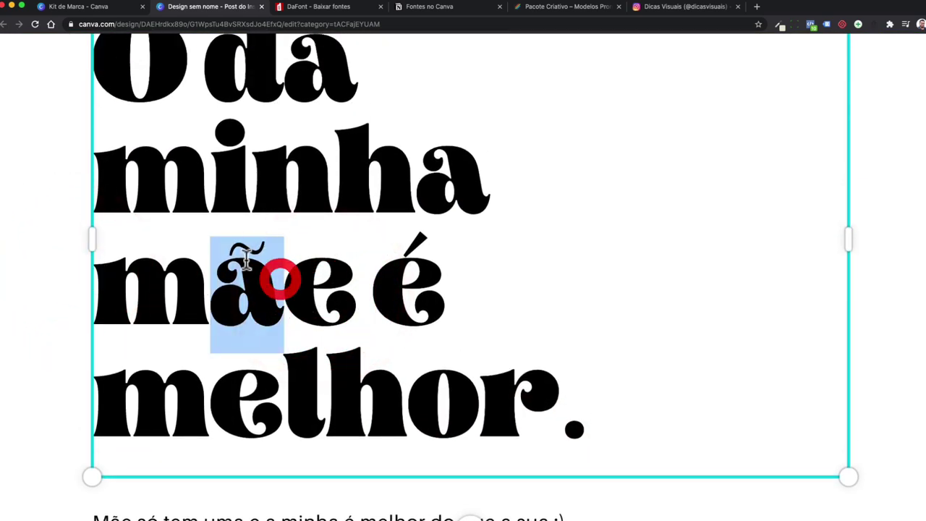
pyautogui.click(246, 253)
pyautogui.moveTo(223, 243); pyautogui.dragTo(258, 244)
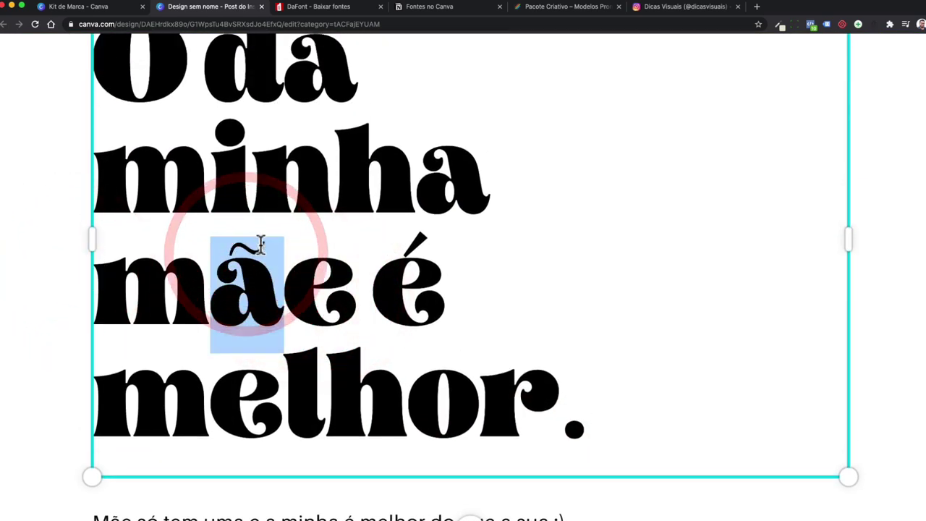
pyautogui.doubleClick(406, 253)
# Insert a test "ô" after "é" in the heading, remove it, and recheck the other accented letters
pyautogui.click(409, 253)
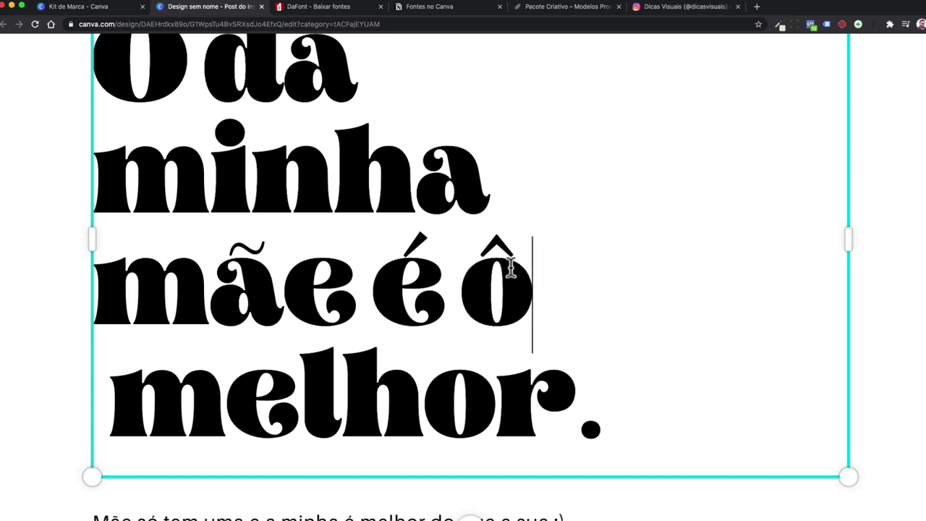
pyautogui.click(511, 268)
pyautogui.press('BackSpace')
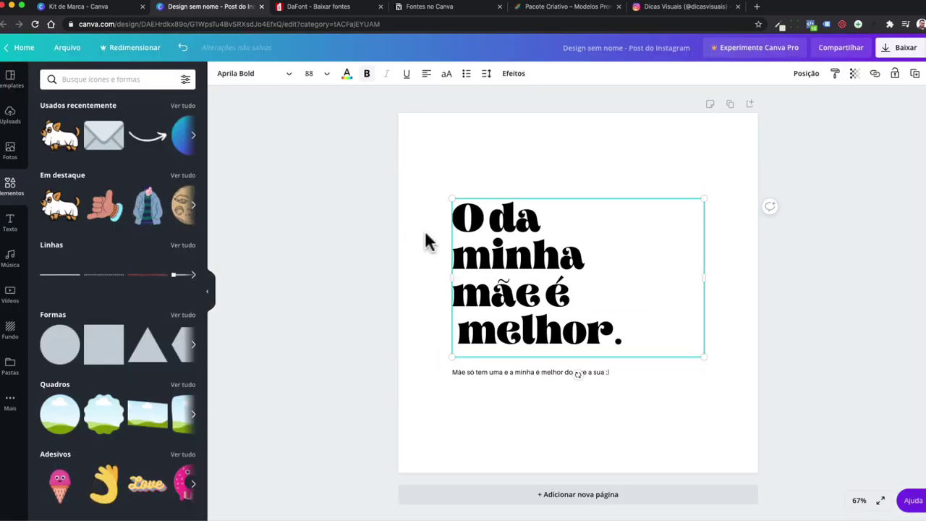
pyautogui.moveTo(508, 295); pyautogui.dragTo(510, 295)
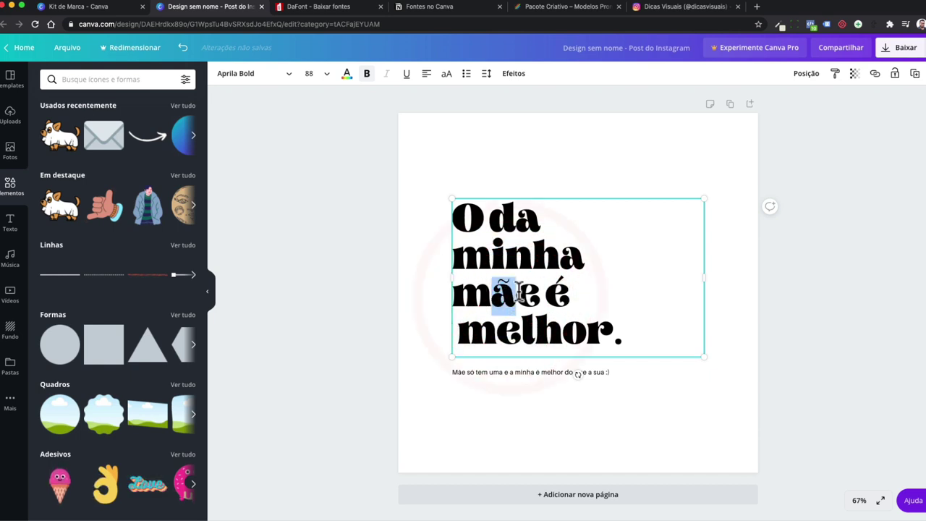
pyautogui.write('a')
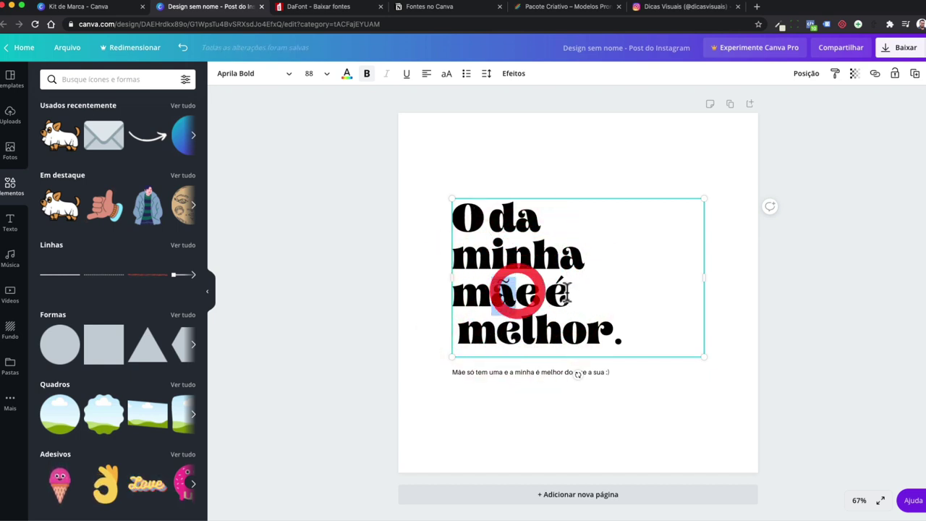
pyautogui.click(569, 292)
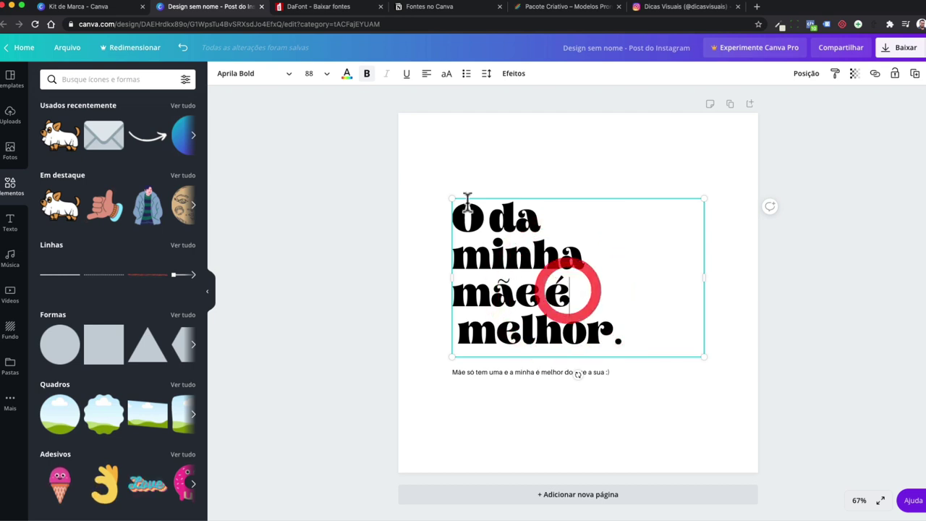
# Try Atma Medium on the whole heading, and change its font to Baloo Thambi
pyautogui.click(439, 181)
pyautogui.click(516, 217)
pyautogui.click(248, 83)
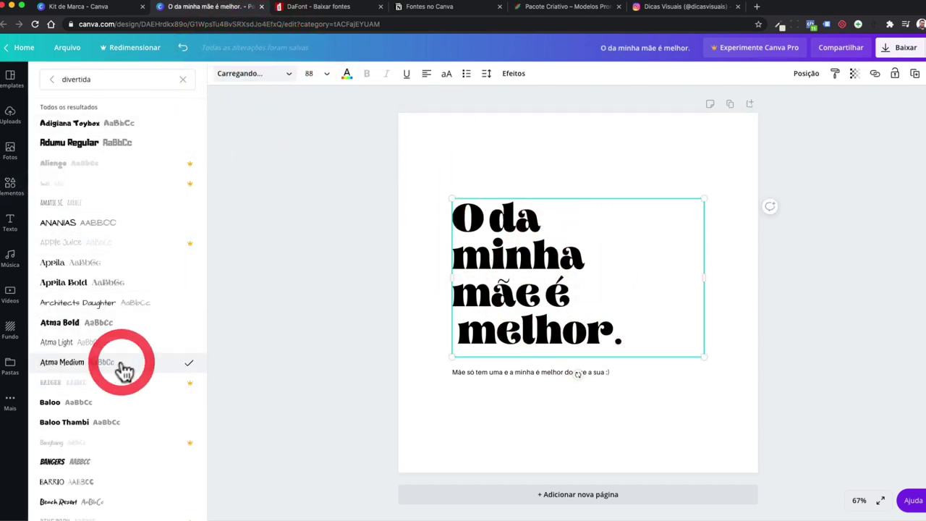
pyautogui.click(109, 343)
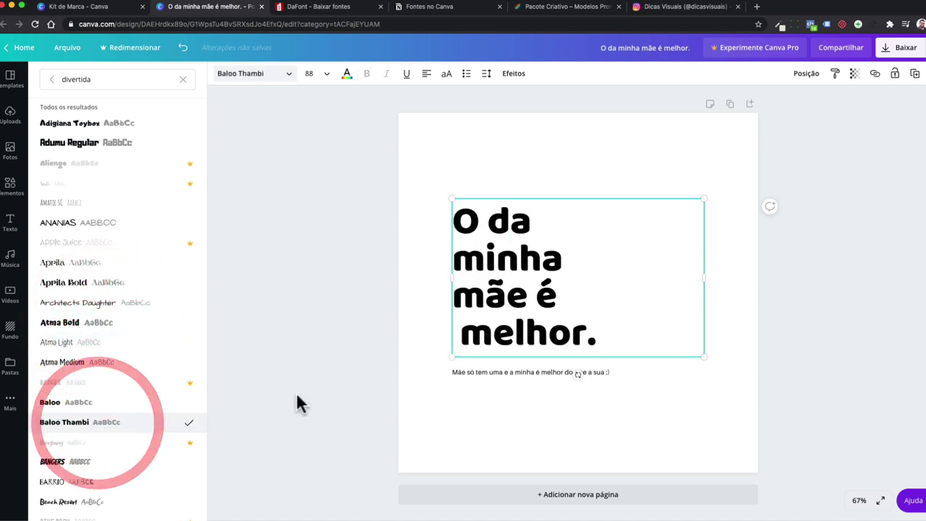
# Select the "ã" in "mãe", try Beach Resort on the "mãe é melhor." part, and undo that font change
pyautogui.click(490, 301)
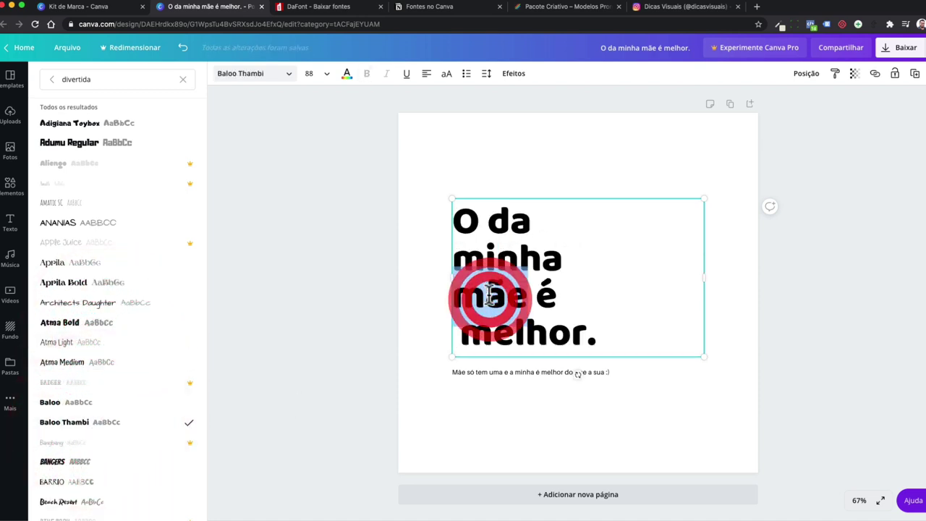
pyautogui.click(506, 289)
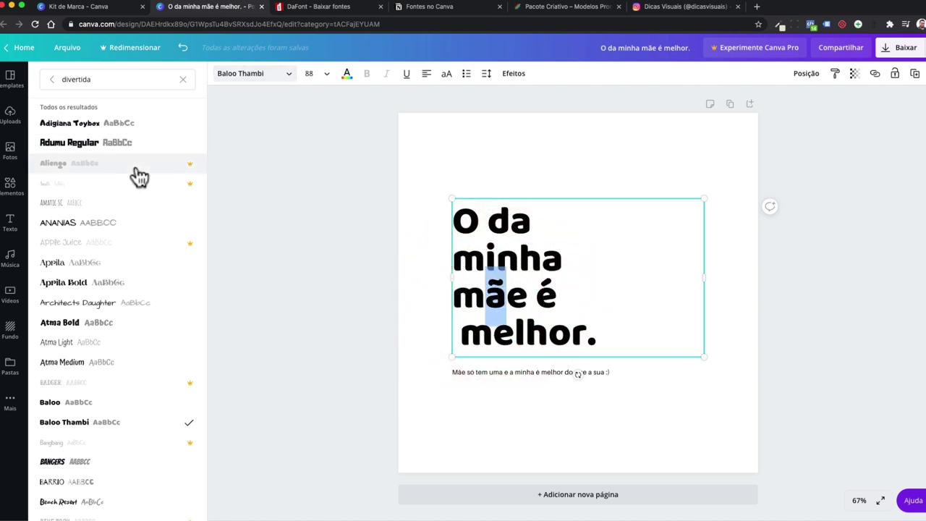
pyautogui.scroll(-3, 102, 442)
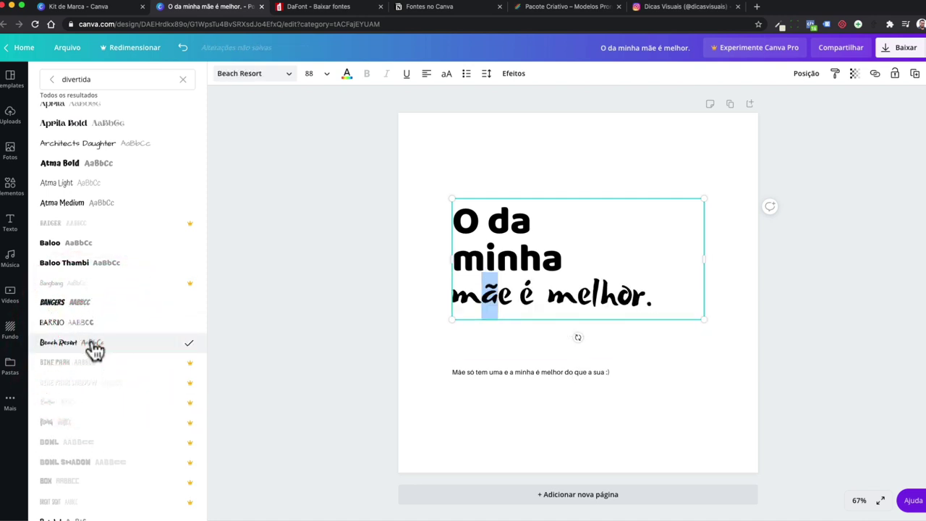
pyautogui.press('super+z')
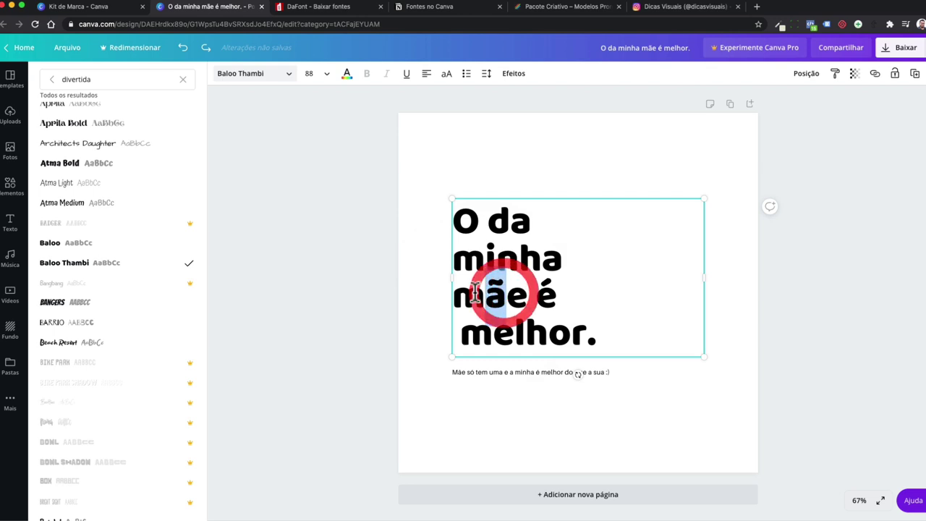
# Try Architects Daughter, Capriola, Chango and Dosis Semi Bold on the "mãe é melhor." part of the heading, and set it in Edo
pyautogui.doubleClick(546, 291)
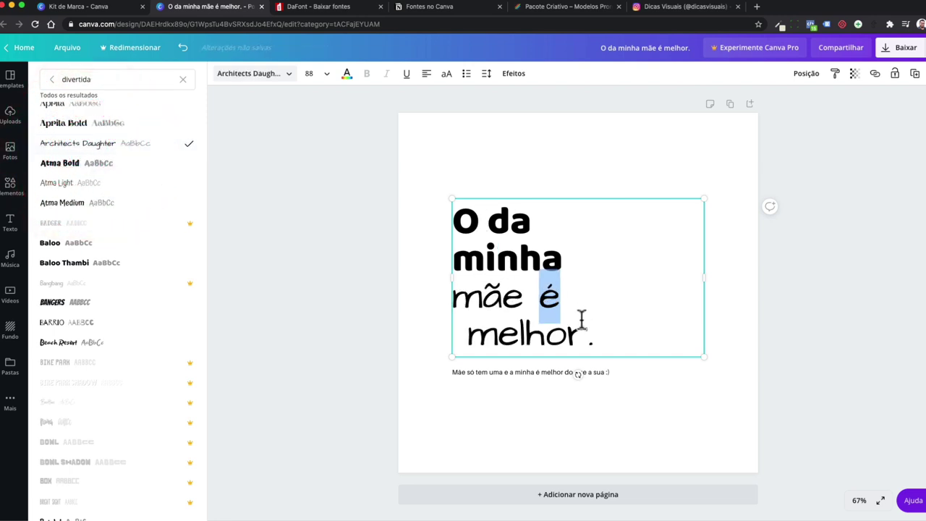
pyautogui.doubleClick(539, 302)
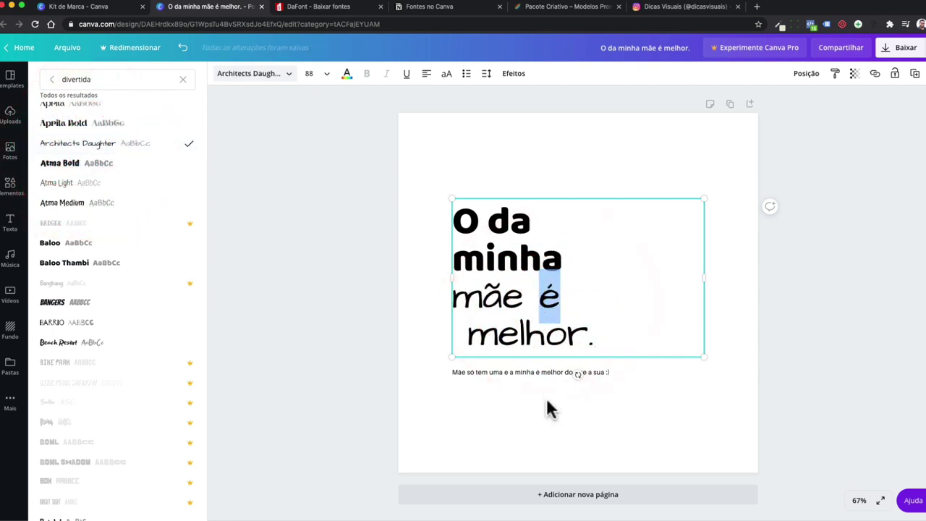
pyautogui.scroll(-5, 134, 351)
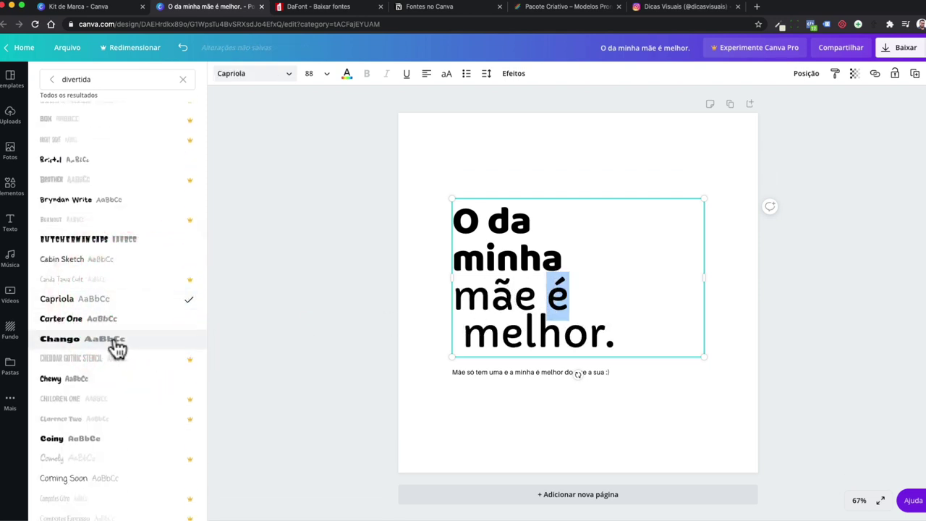
pyautogui.click(114, 340)
pyautogui.click(110, 317)
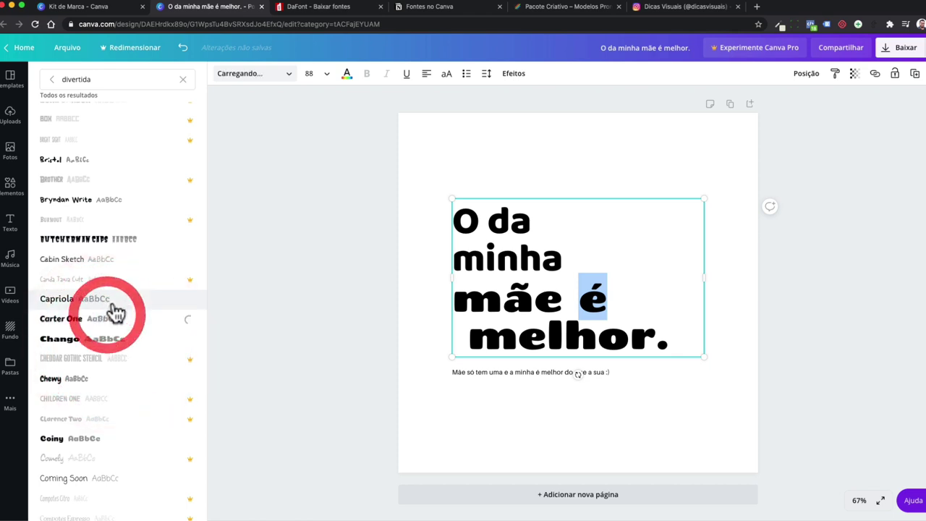
pyautogui.click(115, 299)
pyautogui.scroll(-4, 127, 347)
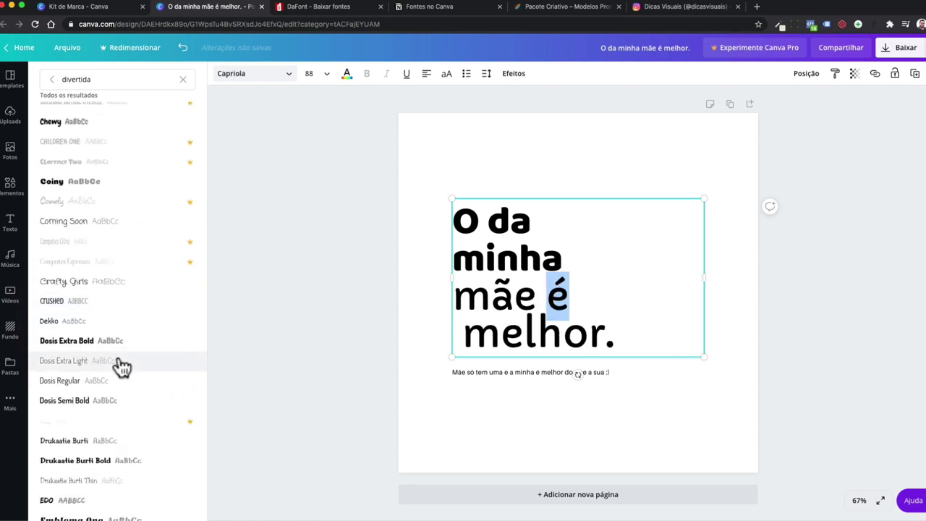
pyautogui.click(123, 345)
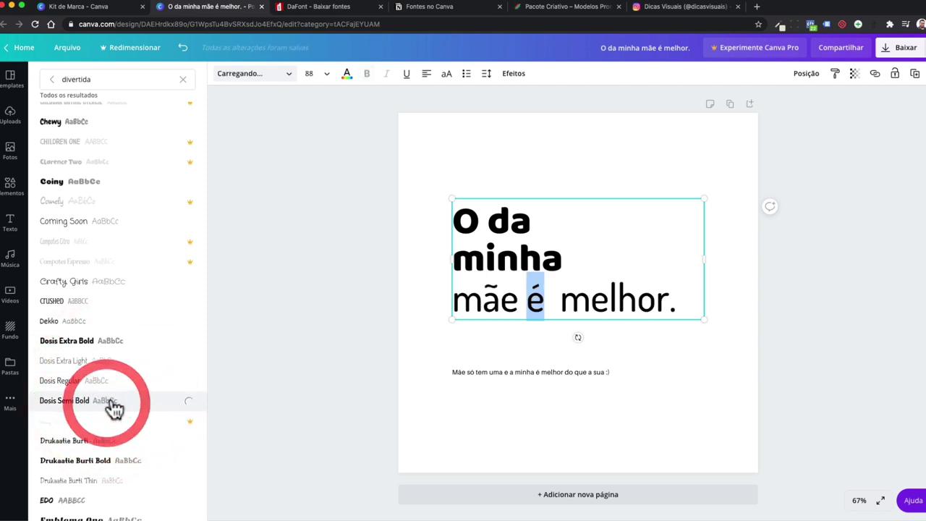
pyautogui.scroll(-3, 114, 409)
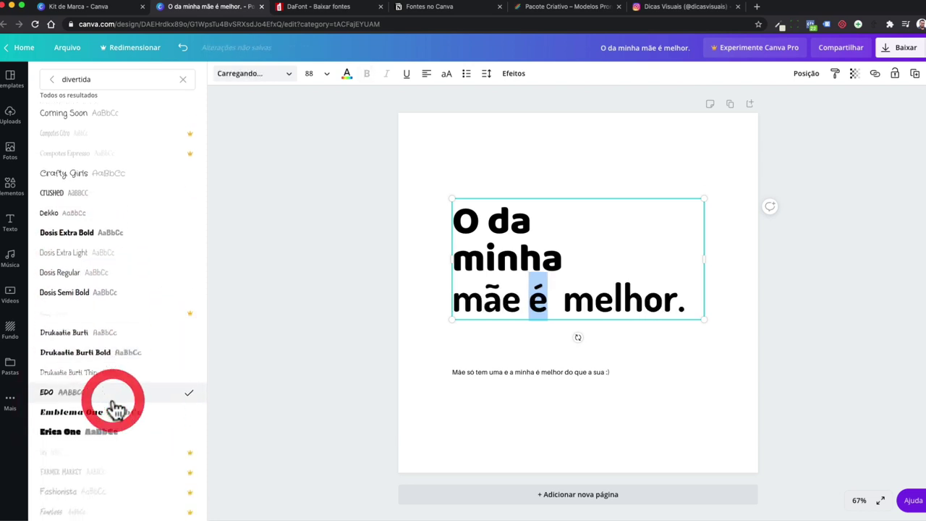
pyautogui.click(551, 402)
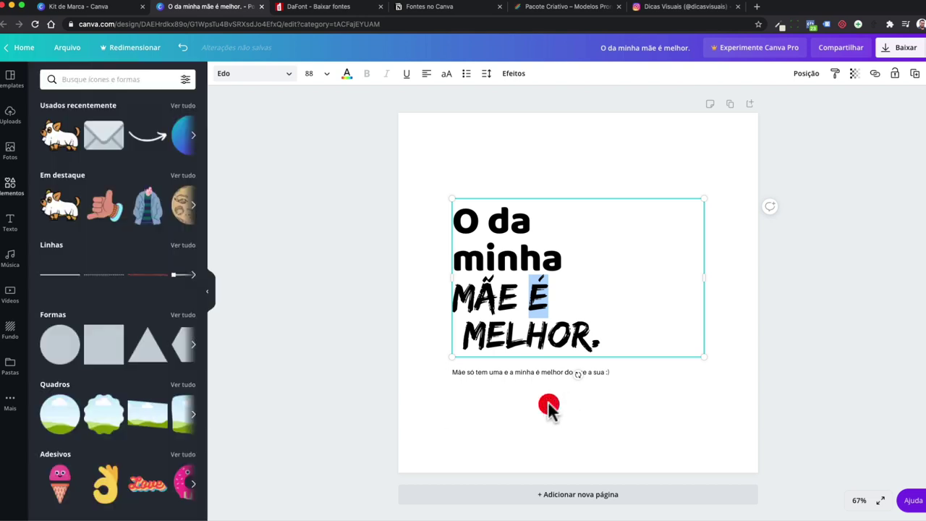
# Scale the whole heading up from its corner to a font size of about 129
pyautogui.tripleClick(496, 259)
pyautogui.moveTo(610, 335); pyautogui.dragTo(484, 279)
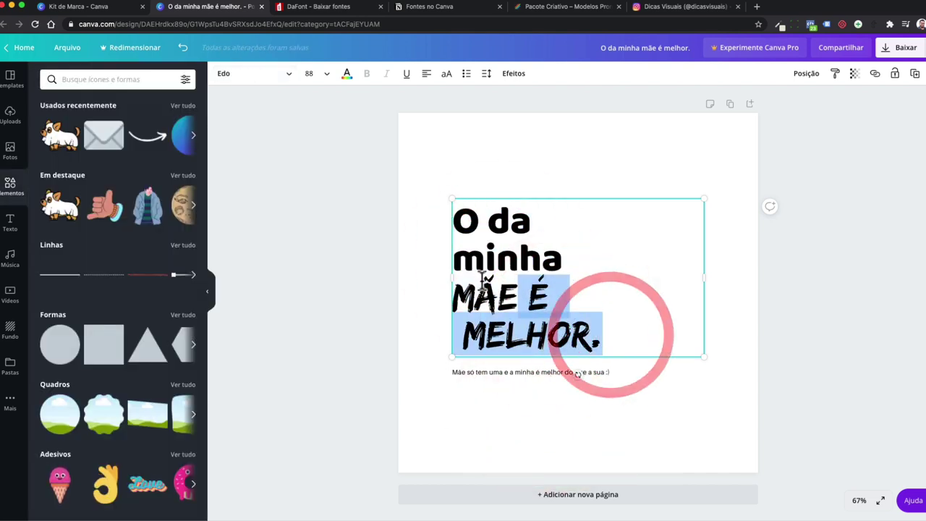
pyautogui.click(476, 286)
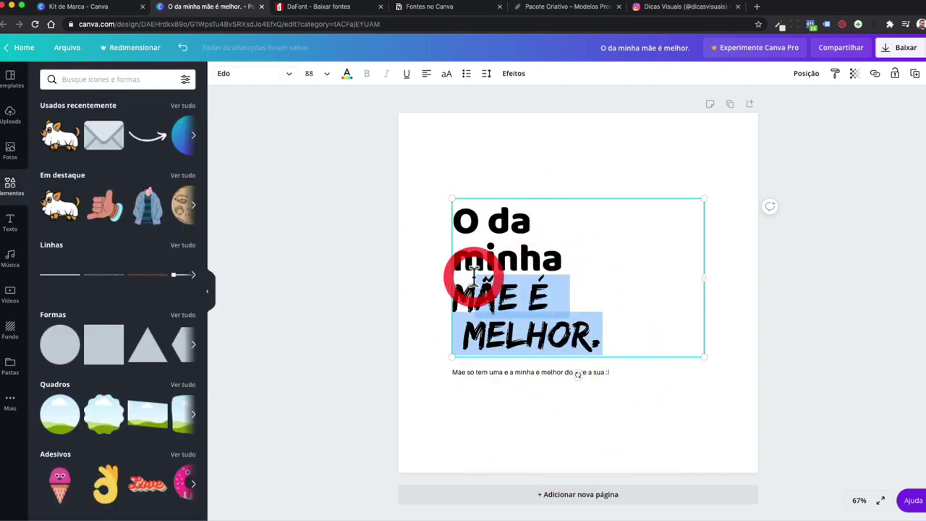
pyautogui.click(417, 283)
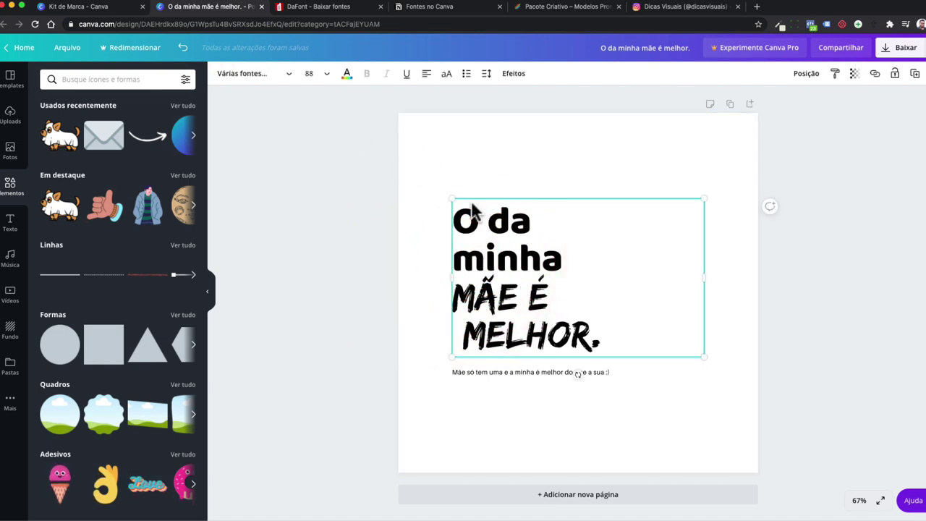
pyautogui.click(326, 79)
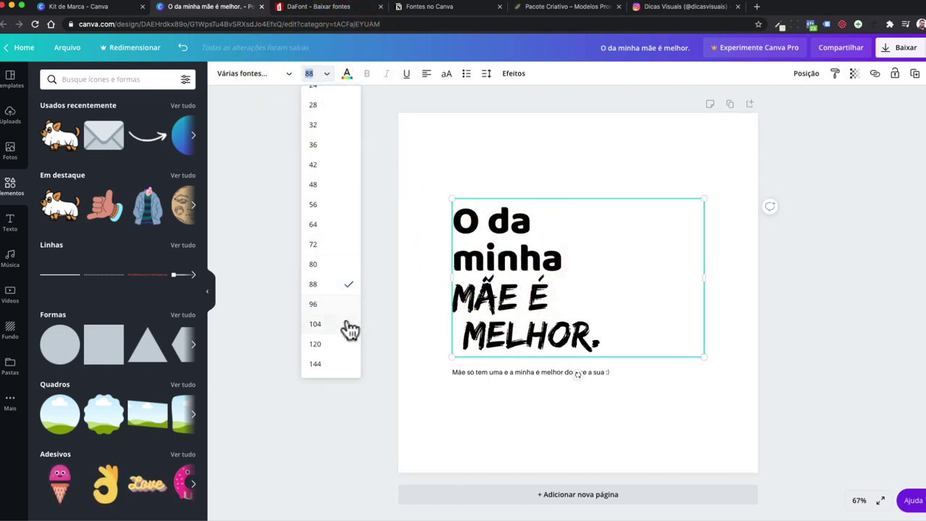
pyautogui.click(477, 259)
pyautogui.moveTo(451, 198); pyautogui.dragTo(327, 132)
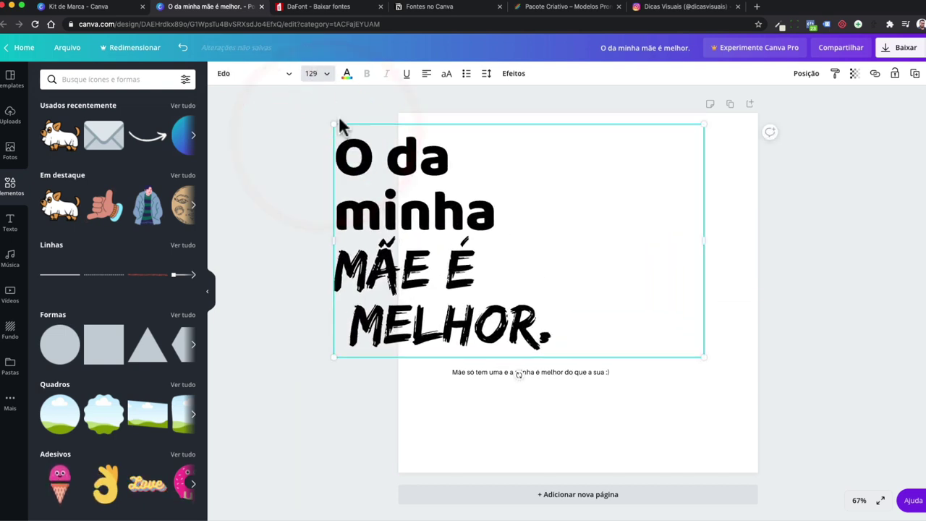
# Set the font size of the "mãe é melhor." part of the heading to 18
pyautogui.click(322, 78)
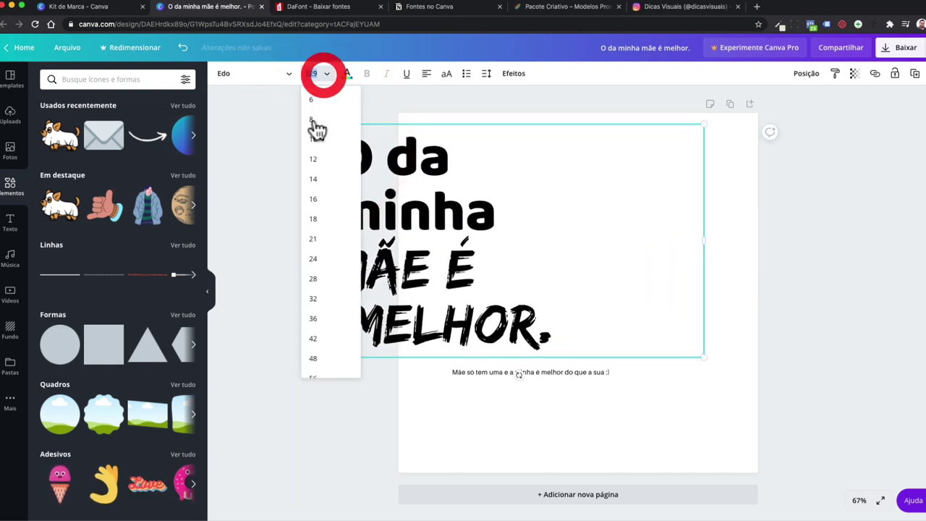
pyautogui.click(320, 220)
pyautogui.click(307, 256)
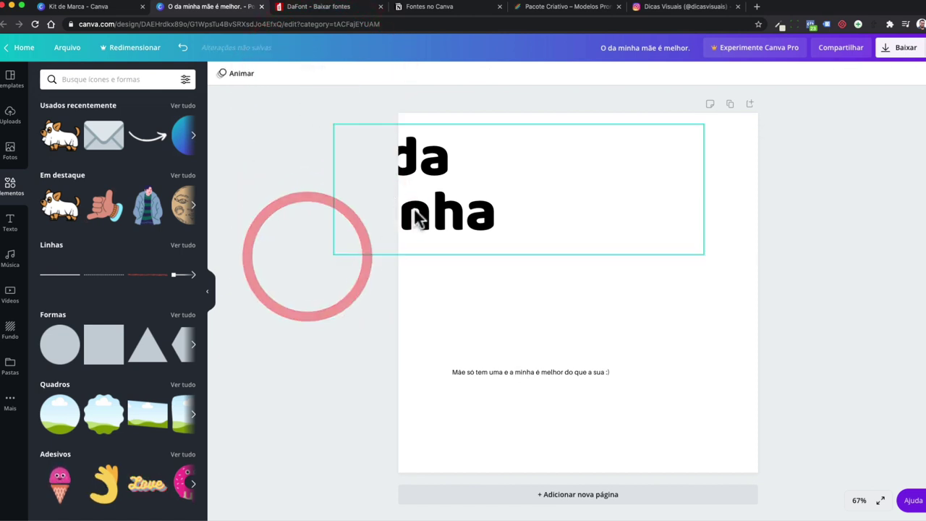
# Move the heading back onto the page near its left edge, and place the text cursor after "minha"
pyautogui.moveTo(416, 219); pyautogui.dragTo(462, 228)
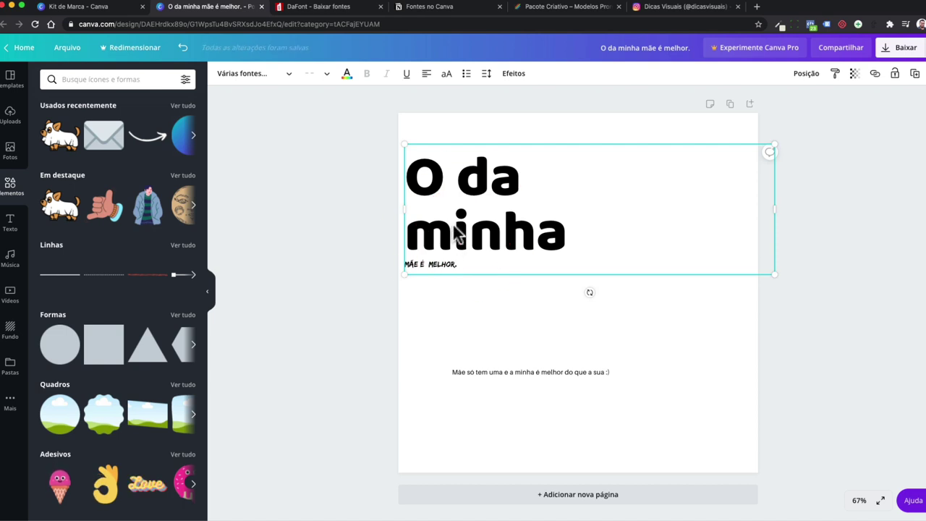
pyautogui.doubleClick(444, 206)
pyautogui.click(585, 238)
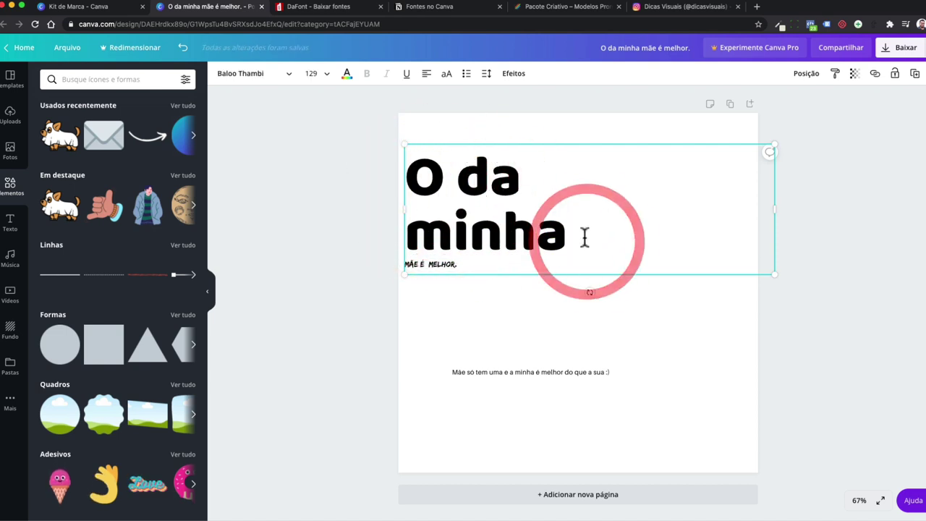
# Move the heading slightly down and inward from the page's left edge
pyautogui.moveTo(584, 239); pyautogui.dragTo(406, 169)
pyautogui.click(554, 310)
pyautogui.moveTo(513, 217); pyautogui.dragTo(536, 258)
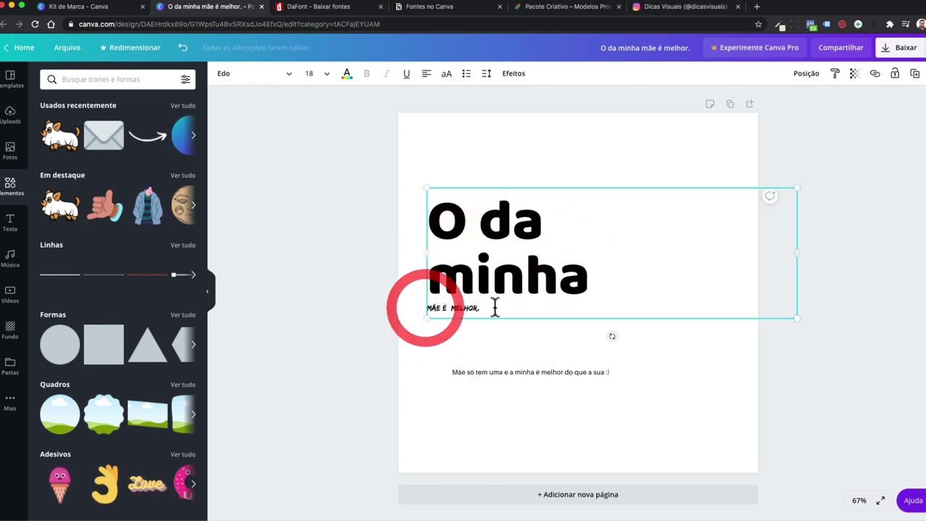
# Try font size 10 on the word "minha" in the heading, and set it to 21
pyautogui.moveTo(495, 308); pyautogui.dragTo(439, 307)
pyautogui.doubleClick(458, 275)
pyautogui.click(556, 275)
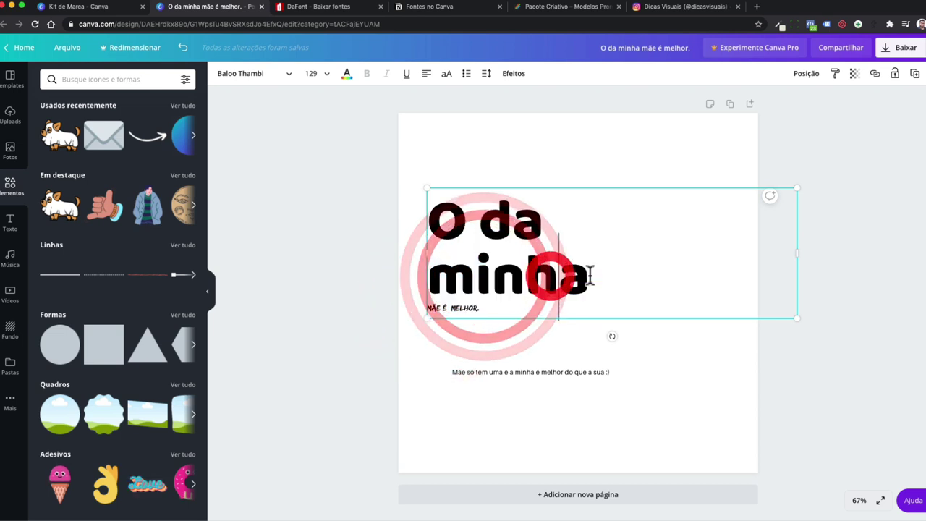
pyautogui.moveTo(590, 275); pyautogui.dragTo(419, 272)
pyautogui.click(313, 73)
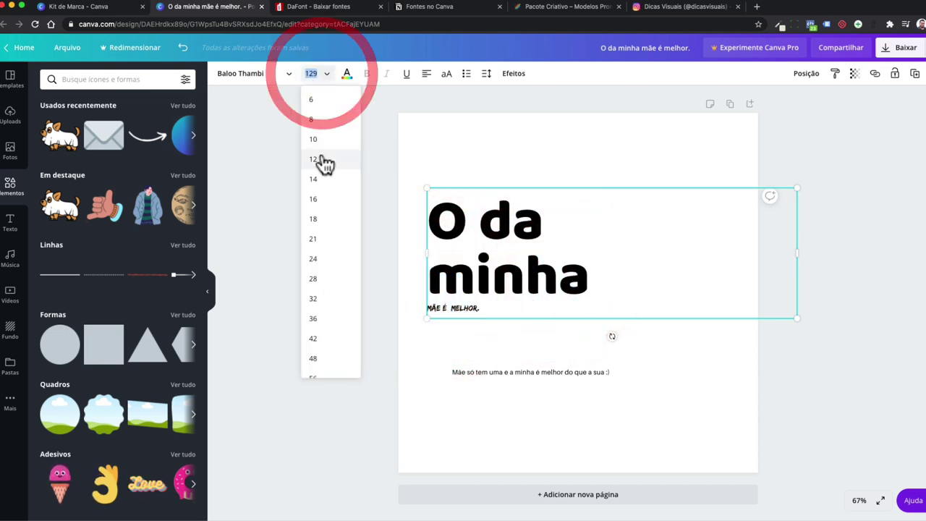
pyautogui.click(324, 141)
pyautogui.click(318, 74)
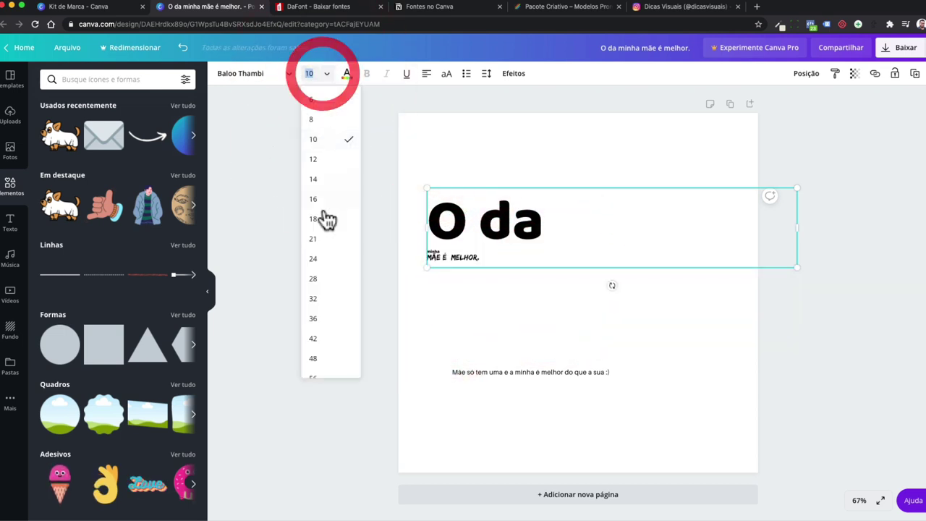
pyautogui.click(325, 239)
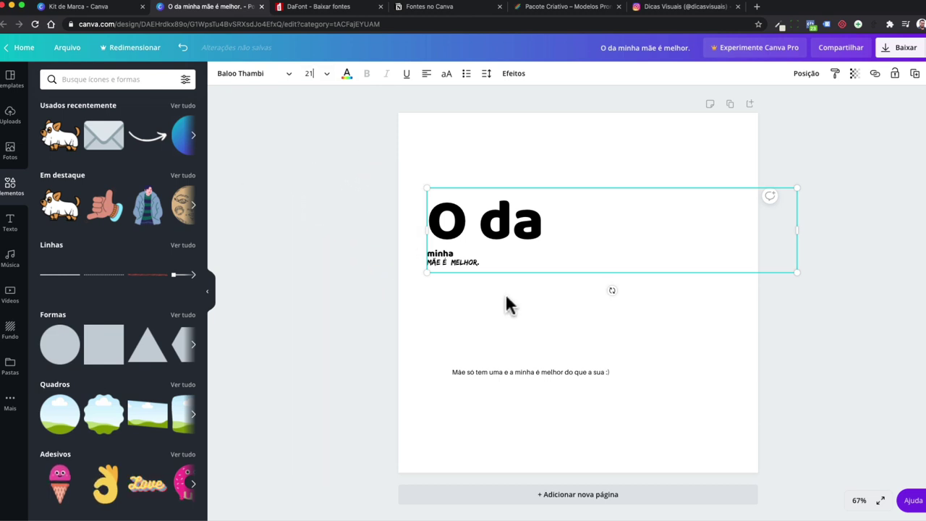
# Delete "minha mãe é melhor." from the heading, and narrow the text box to about 399 around "O da"
pyautogui.moveTo(535, 266); pyautogui.dragTo(425, 255)
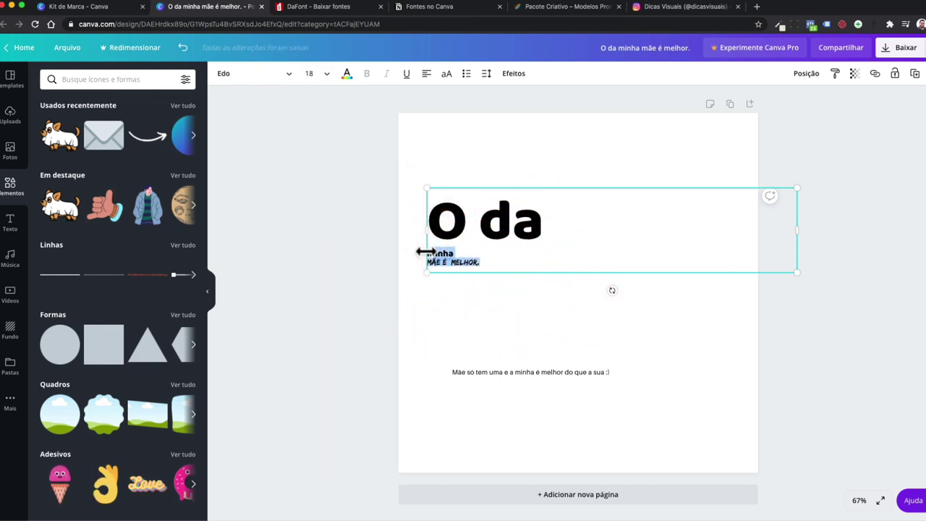
pyautogui.press('BackSpace')
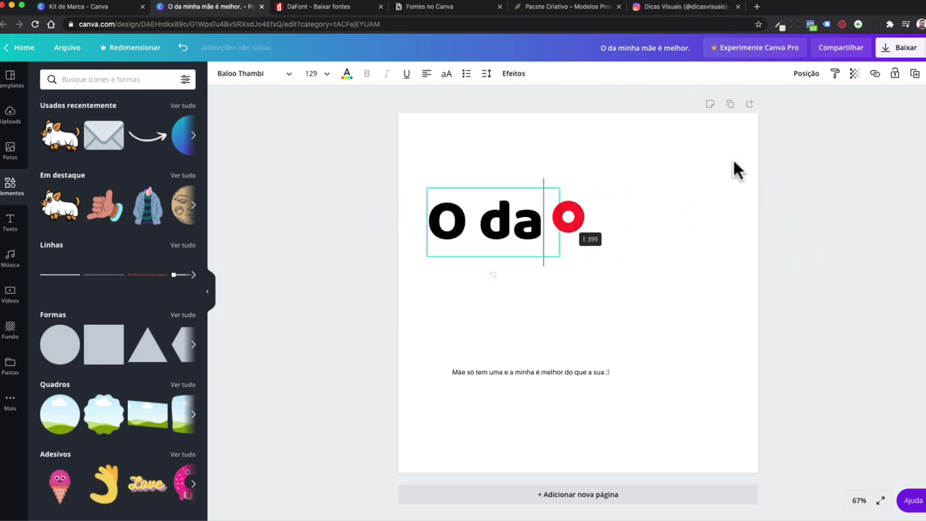
# Duplicate the "O da" text box directly below, replace its text with "minha", and widen it to fit on one line
pyautogui.click(915, 75)
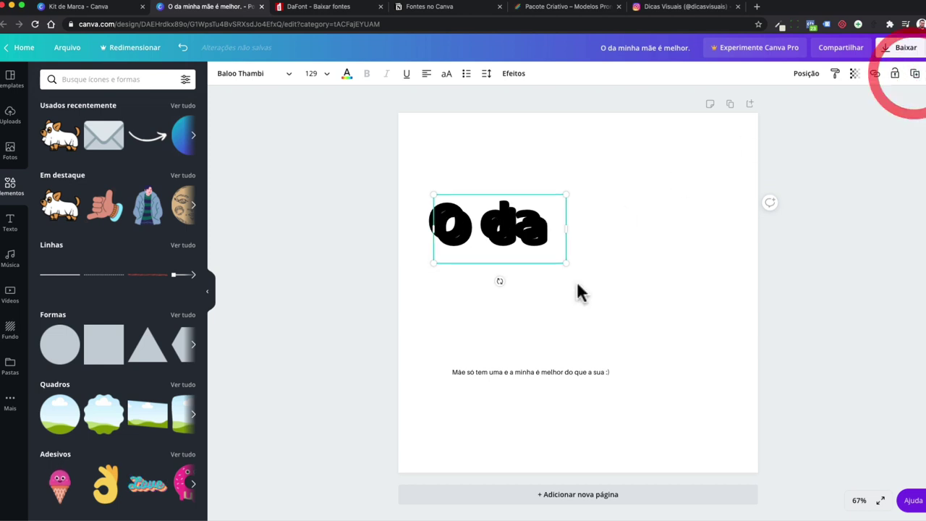
pyautogui.click(579, 288)
pyautogui.click(494, 291)
pyautogui.doubleClick(493, 291)
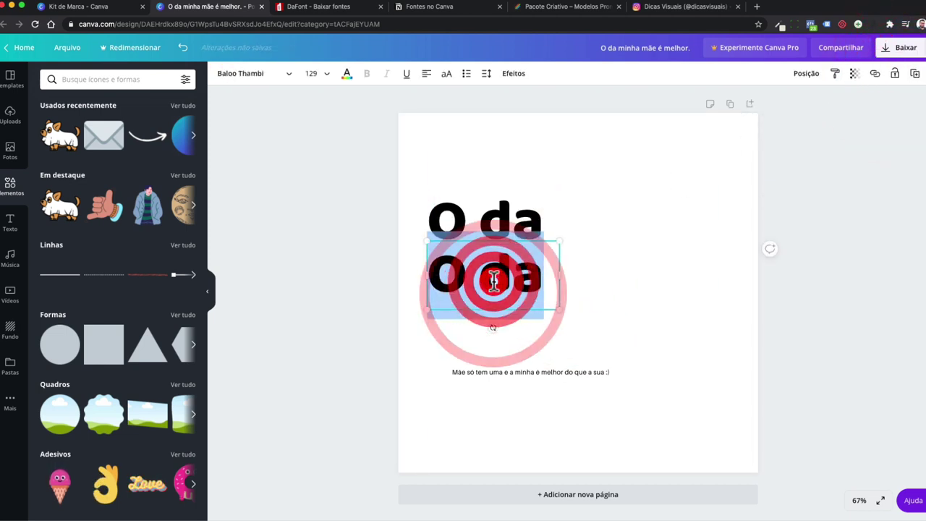
pyautogui.write('minha')
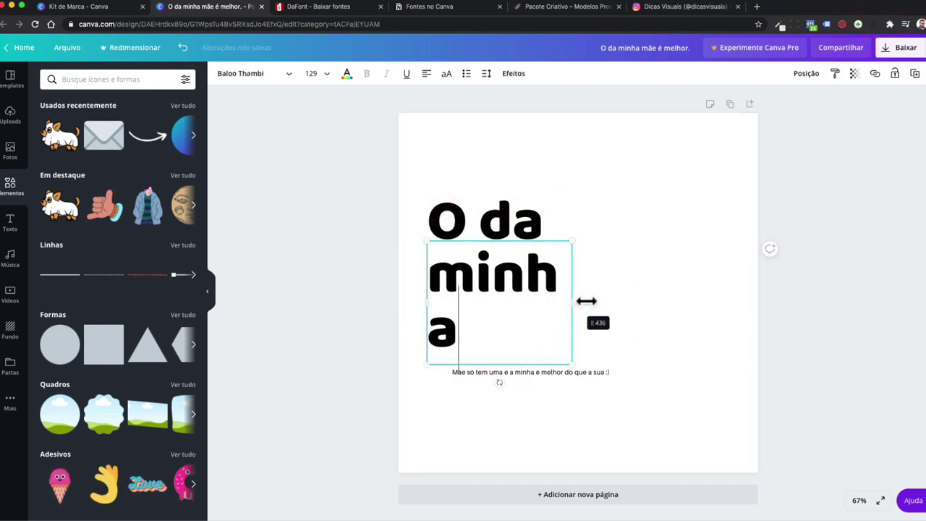
pyautogui.moveTo(586, 301); pyautogui.dragTo(607, 298)
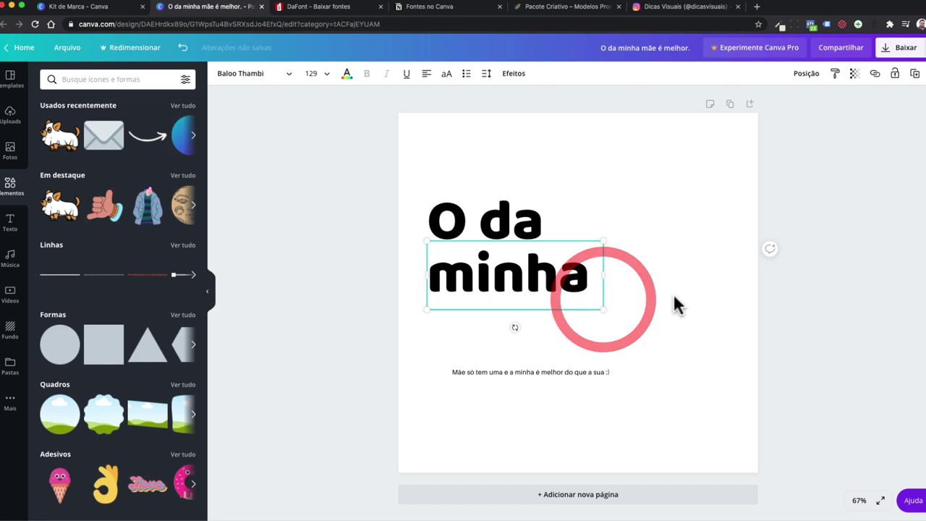
# Duplicate the "minha" text box directly below, replace its text with "mãe é melhor!", and widen it to fit on two lines
pyautogui.click(914, 74)
pyautogui.moveTo(516, 297); pyautogui.dragTo(509, 335)
pyautogui.doubleClick(490, 335)
pyautogui.write('mãe é melhor!')
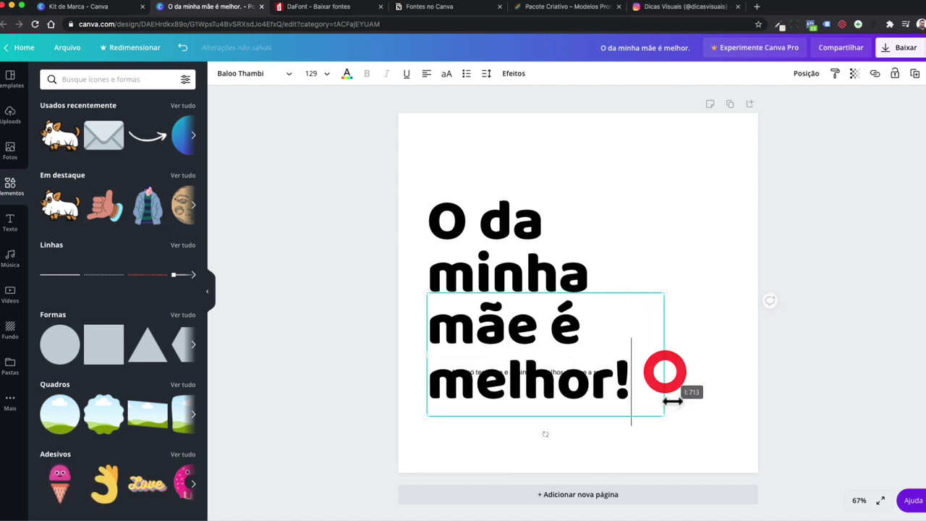
pyautogui.click(680, 373)
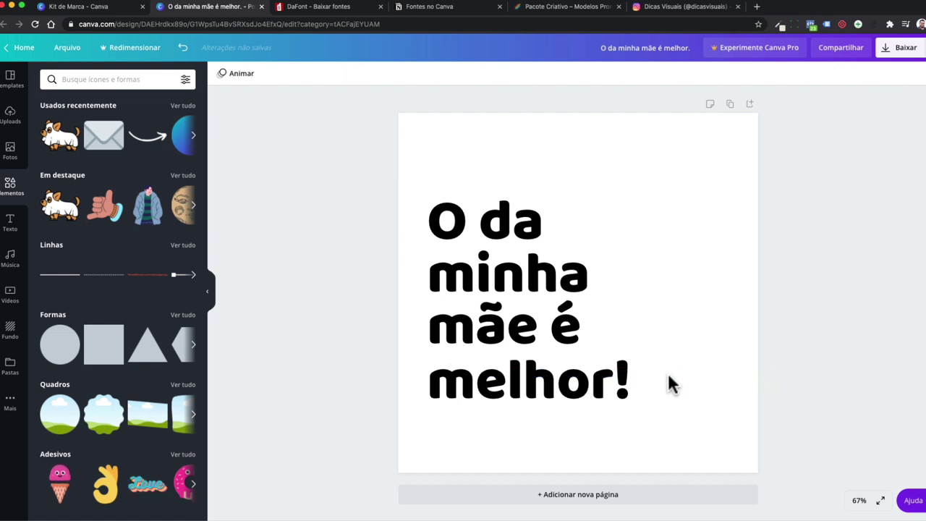
# Color the "minha" text medium gray and the "mãe é melhor!" text light gray
pyautogui.click(490, 274)
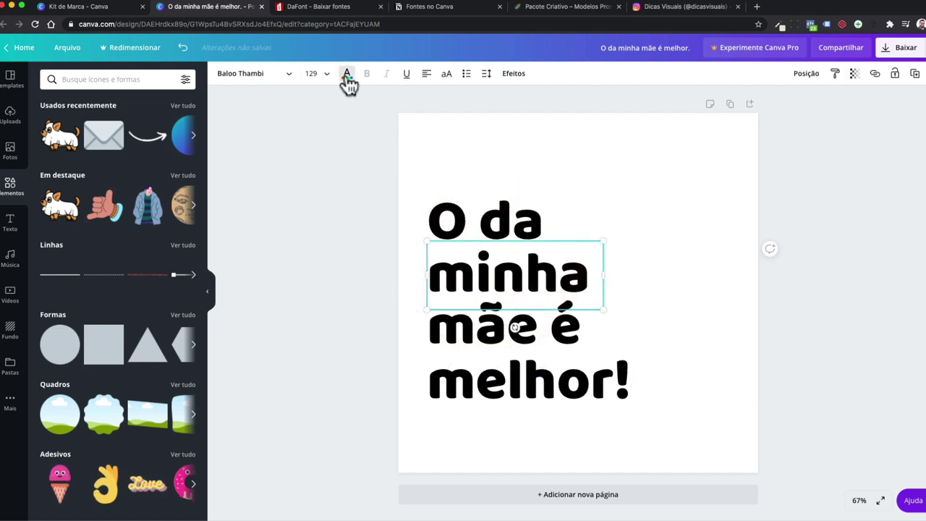
pyautogui.click(347, 73)
pyautogui.click(130, 219)
pyautogui.click(454, 329)
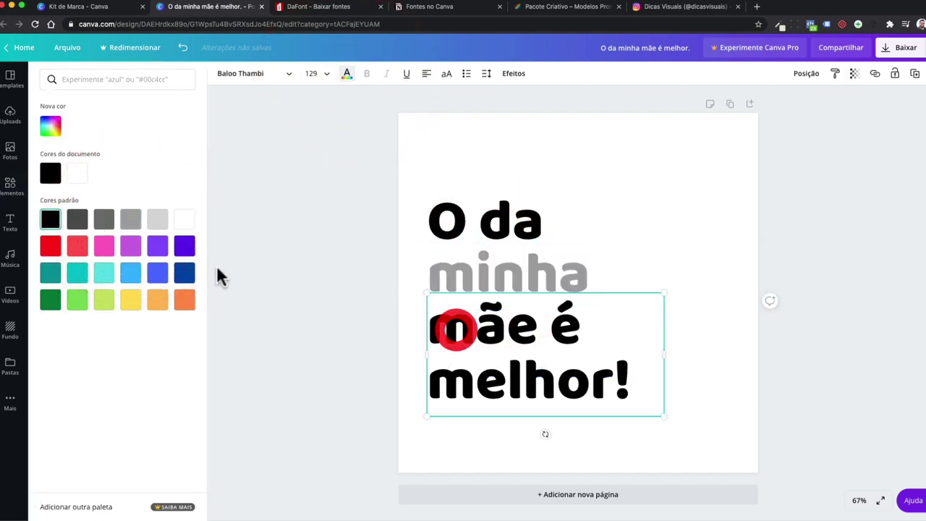
pyautogui.click(163, 218)
pyautogui.click(659, 225)
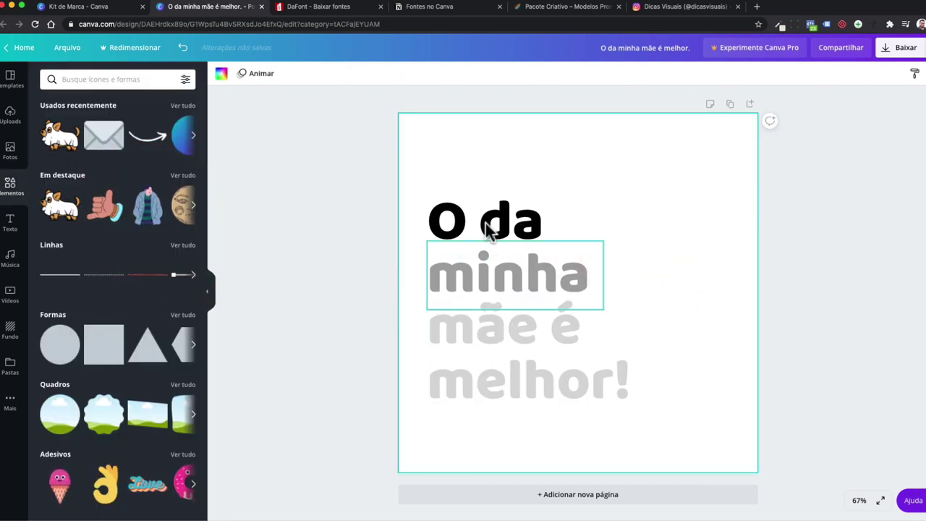
# Look at the brand kit page for its color palette, and set the "O da" text to the default red
pyautogui.click(510, 374)
pyautogui.click(478, 224)
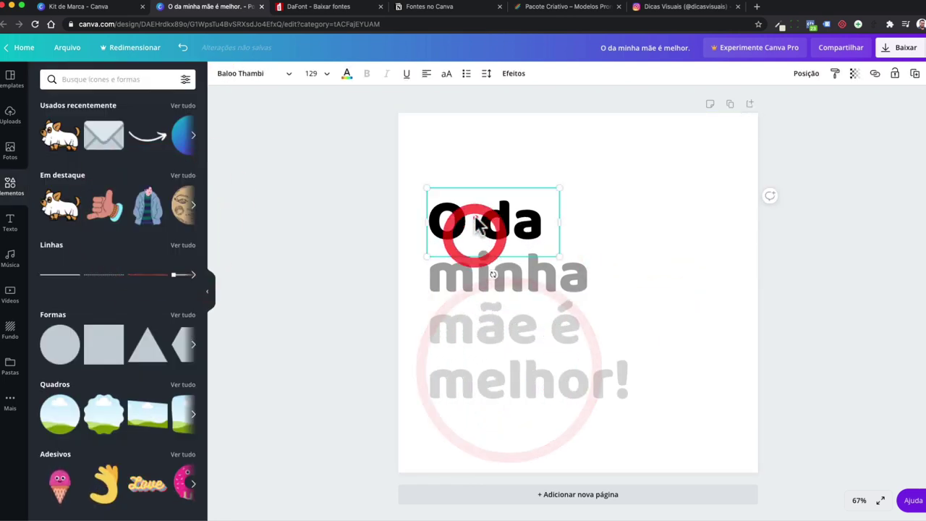
pyautogui.click(347, 75)
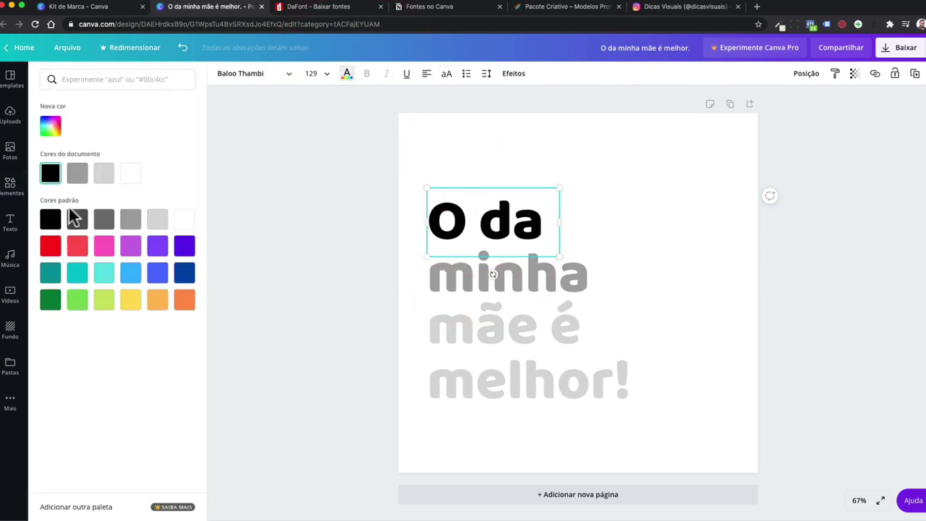
pyautogui.click(78, 7)
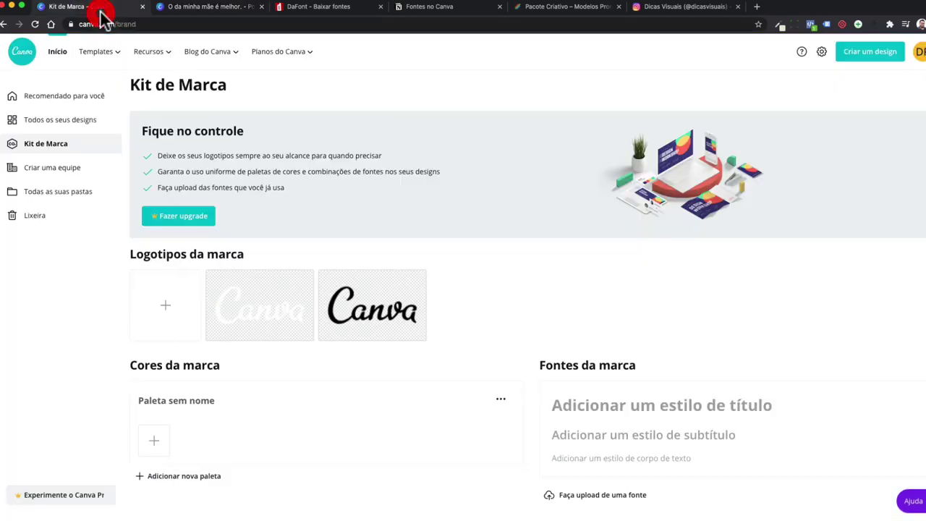
pyautogui.click(220, 10)
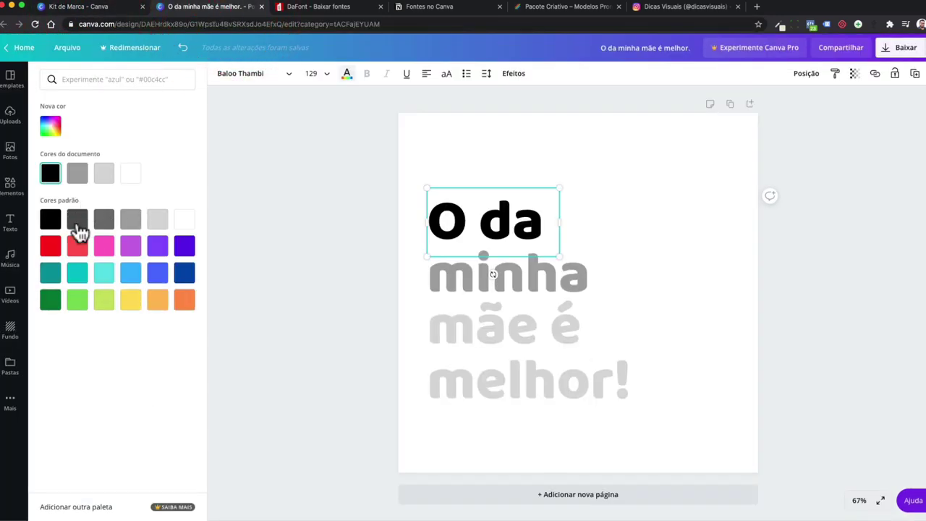
pyautogui.click(53, 247)
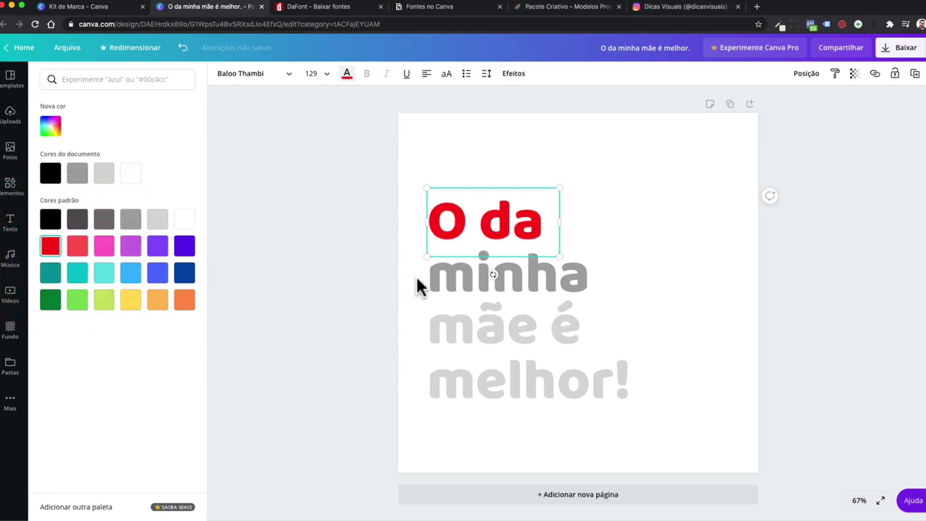
# Give "minha" a custom dark red of about #8D1717 and "mãe é melhor!" a custom pale pink of about #E1B1B1
pyautogui.click(52, 129)
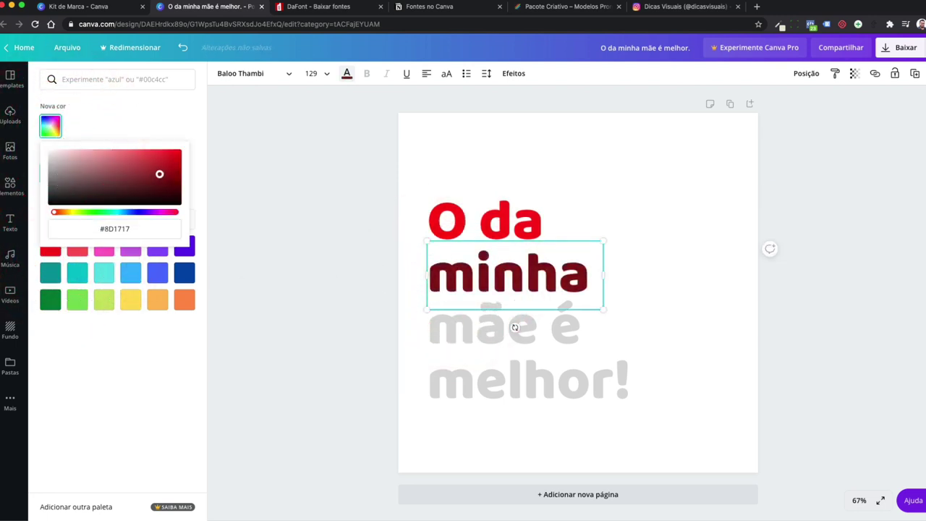
pyautogui.click(443, 327)
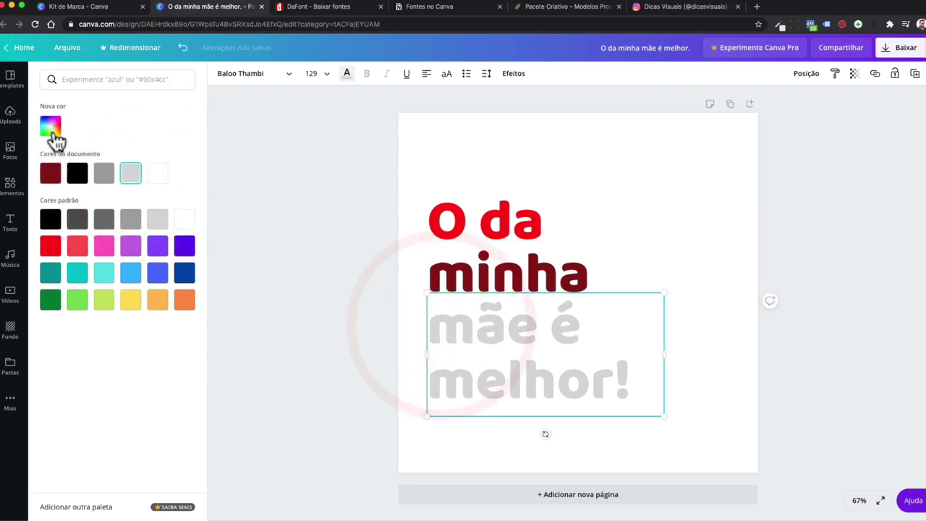
pyautogui.click(51, 126)
pyautogui.moveTo(92, 162); pyautogui.dragTo(77, 155)
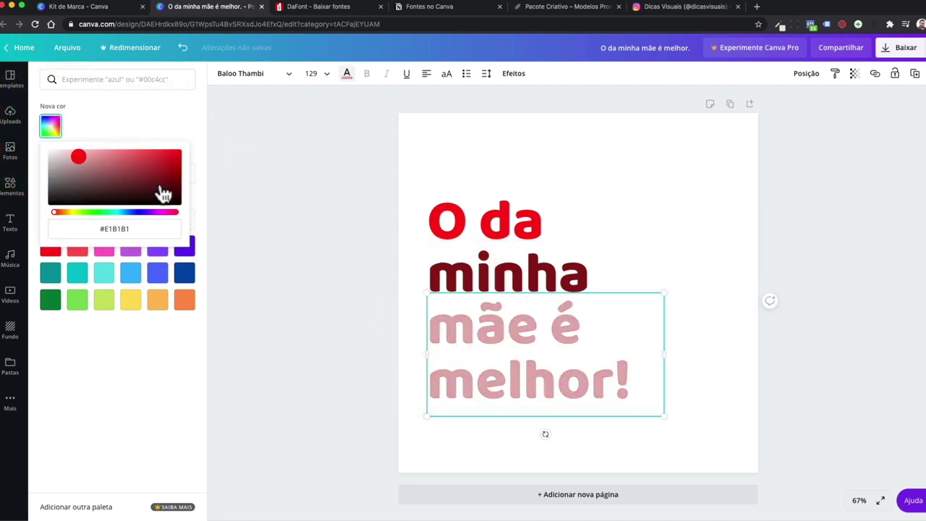
# Select the three heading text boxes together and open their text color options
pyautogui.click(358, 246)
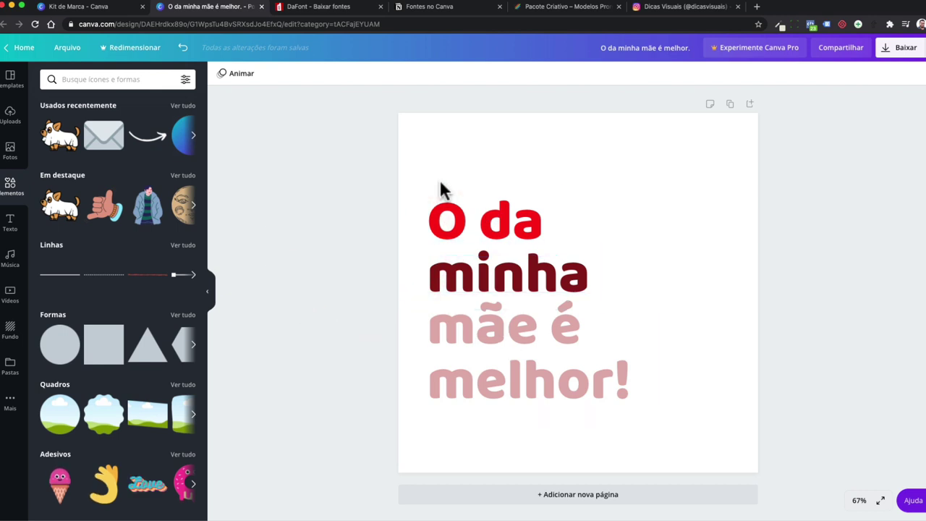
pyautogui.moveTo(443, 190); pyautogui.dragTo(525, 334)
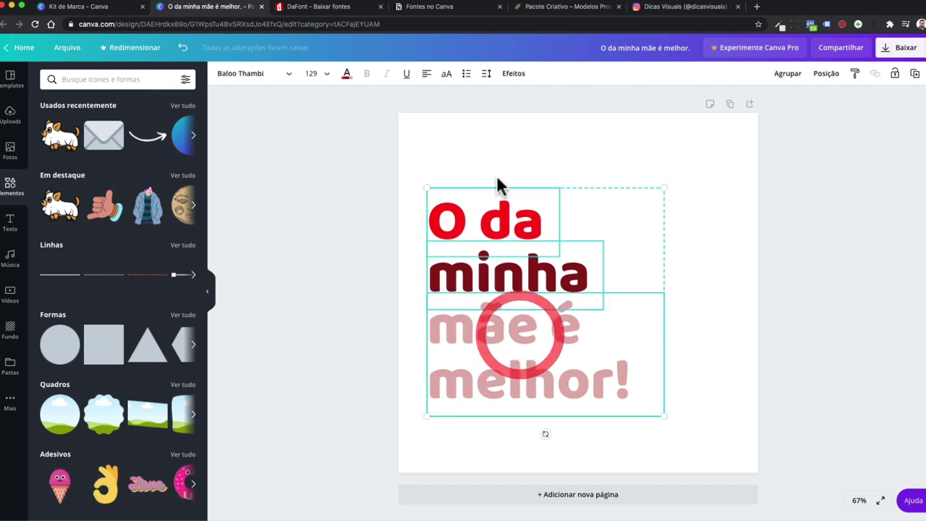
pyautogui.click(347, 75)
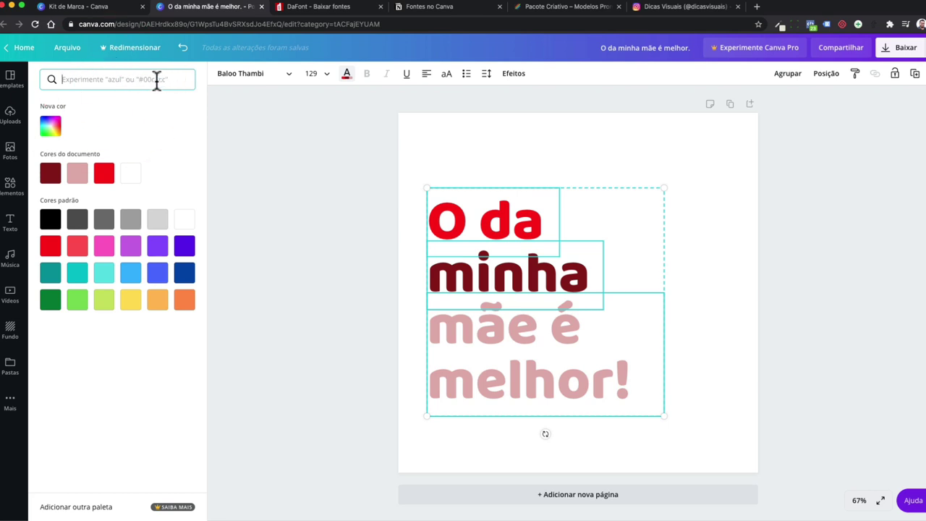
# Switch to the Dicas Visuais Instagram profile and look through its posts and IGTV videos
pyautogui.click(673, 7)
pyautogui.click(750, 170)
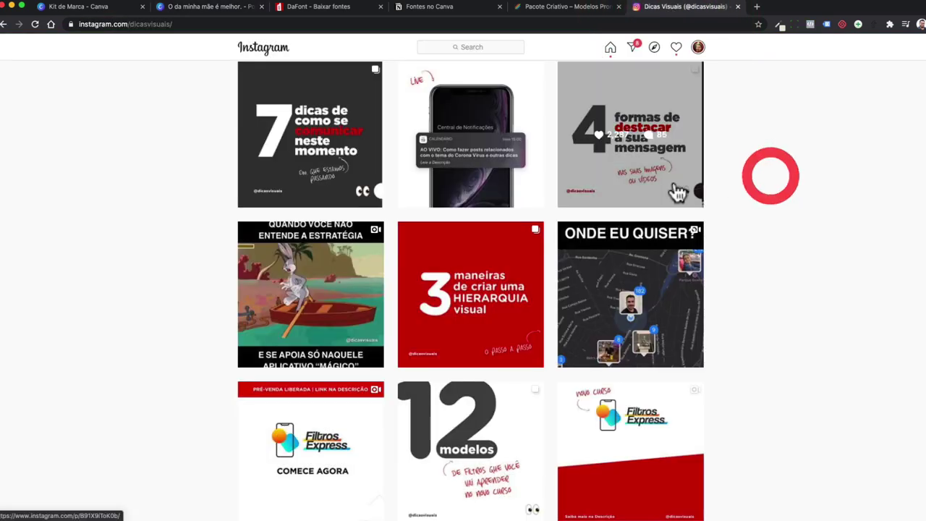
pyautogui.scroll(15, 673, 191)
pyautogui.scroll(-3, 652, 309)
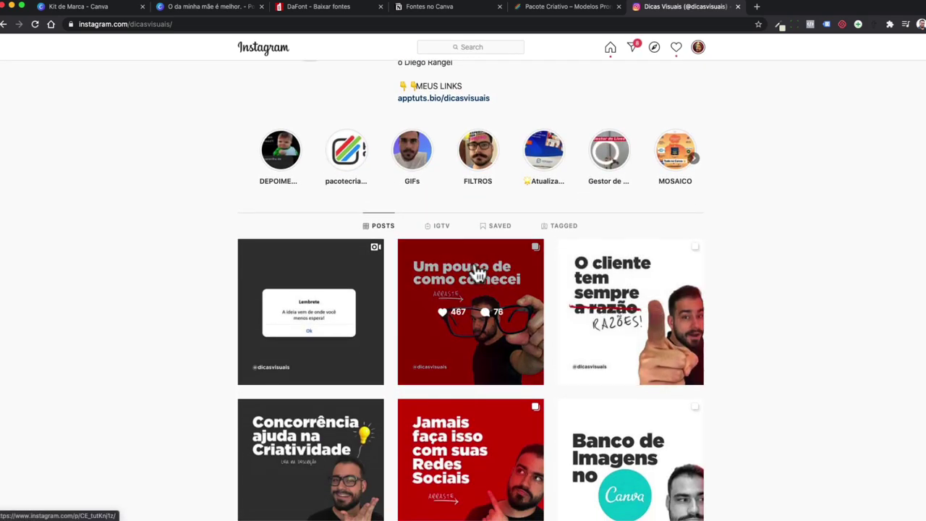
pyautogui.click(442, 226)
pyautogui.scroll(-5, 476, 242)
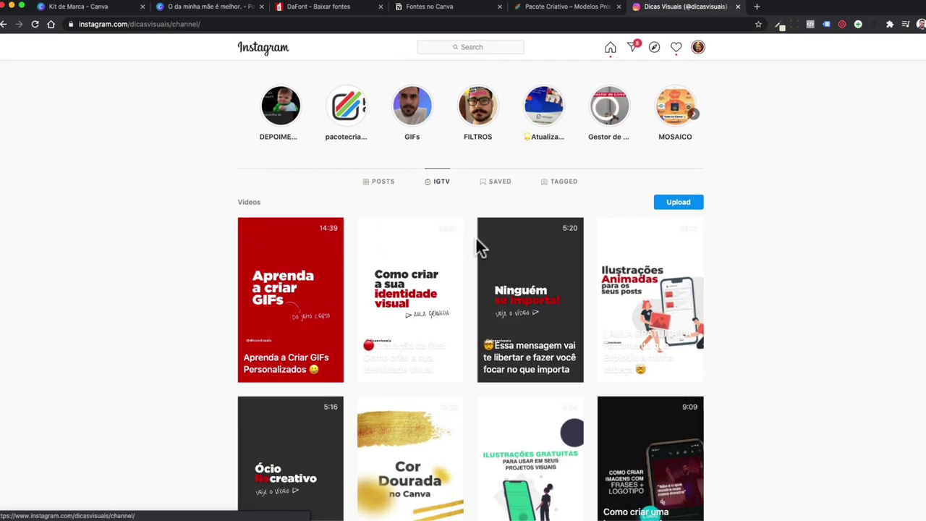
pyautogui.scroll(-1, 476, 247)
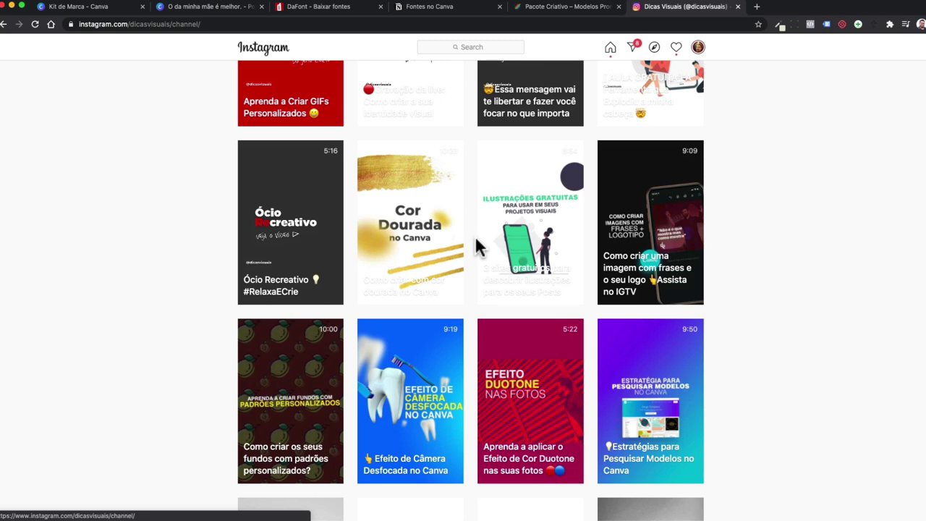
pyautogui.scroll(4, 475, 247)
pyautogui.scroll(-1, 475, 247)
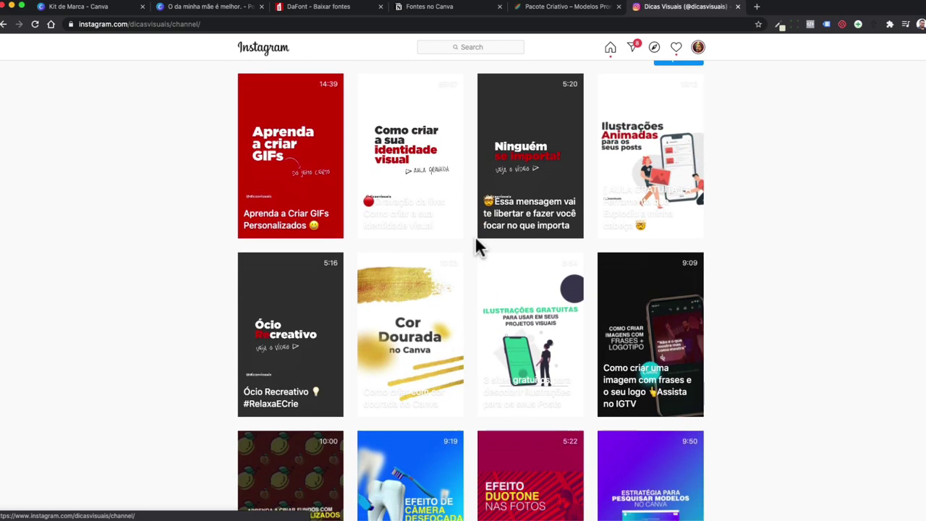
# Find the IGTV videos on capturing any color with Google Chrome and combining colors in Canva, and examine their covers up close
pyautogui.scroll(-10, 476, 241)
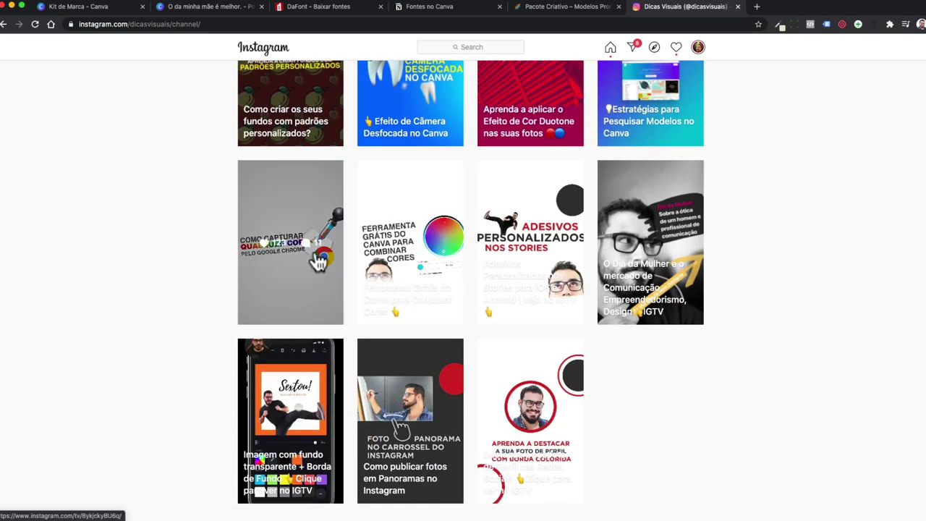
pyautogui.keyDown('ctrl'); pyautogui.scroll(5, 316, 259); pyautogui.keyUp('ctrl')
pyautogui.hscroll(6, 755, 279)
pyautogui.hscroll(-1, 355, 285)
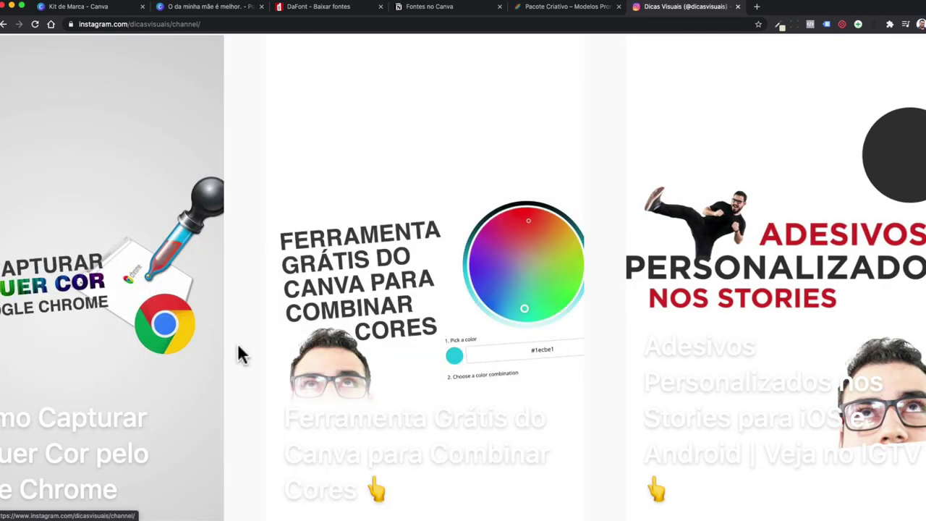
pyautogui.hscroll(-5, 239, 354)
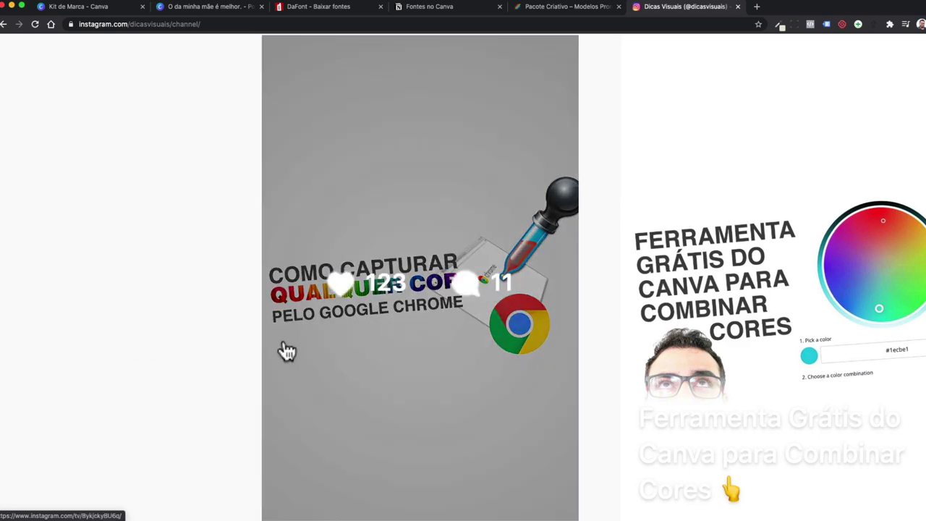
# Switch back to the Canva design and give the "O da" text a custom red of about #F42020
pyautogui.hotkey('ctrl', '0')
pyautogui.click(199, 7)
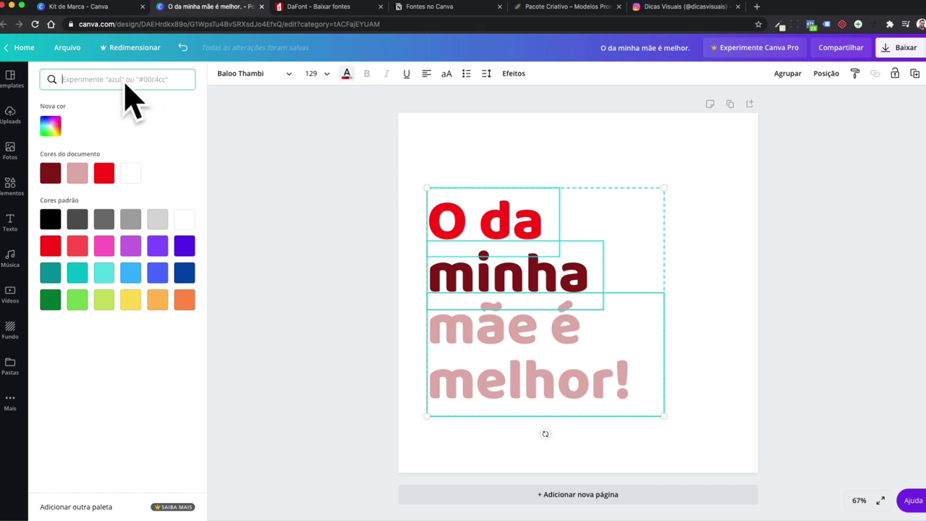
pyautogui.click(415, 172)
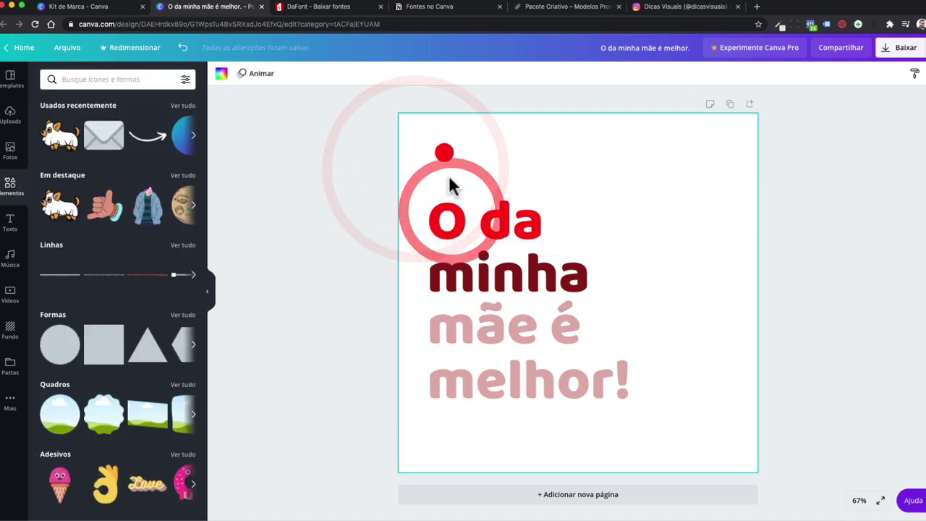
pyautogui.click(450, 210)
pyautogui.click(347, 74)
pyautogui.click(56, 129)
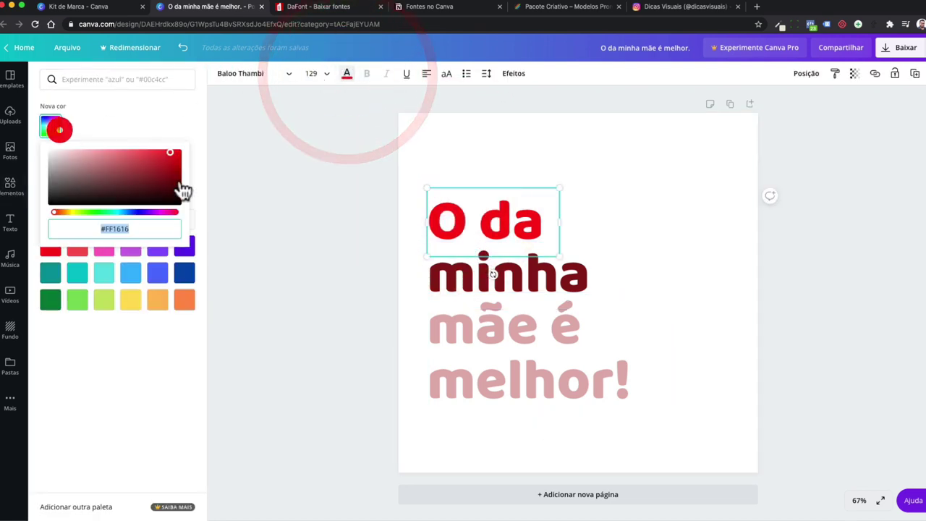
pyautogui.moveTo(179, 170); pyautogui.dragTo(72, 170)
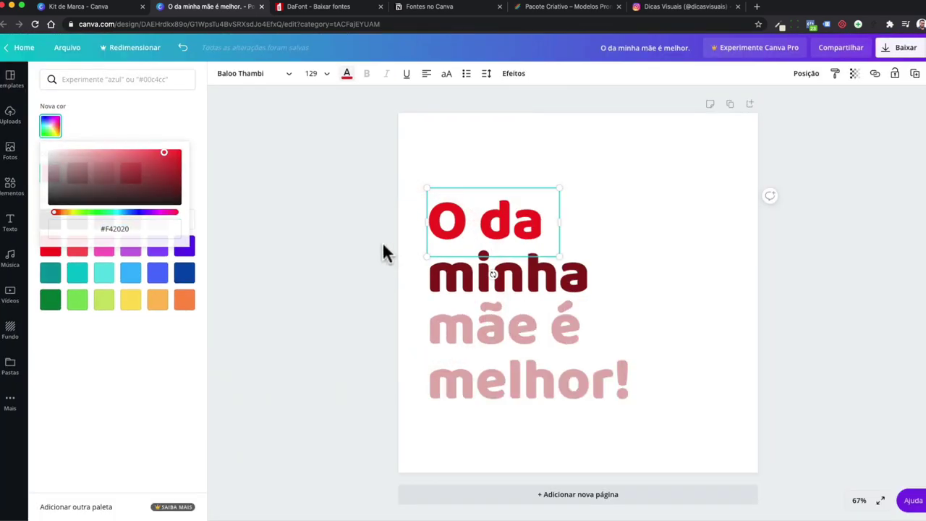
pyautogui.click(388, 248)
pyautogui.click(467, 215)
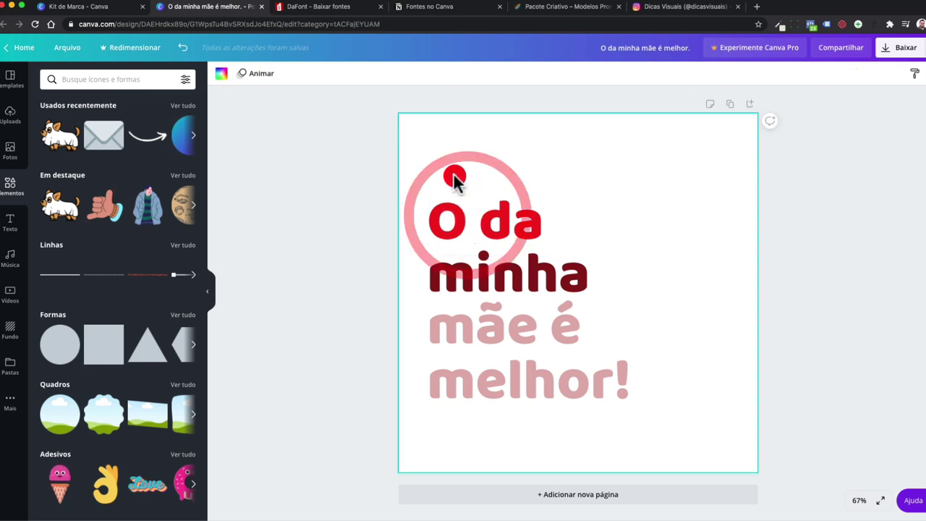
pyautogui.click(458, 272)
pyautogui.click(464, 331)
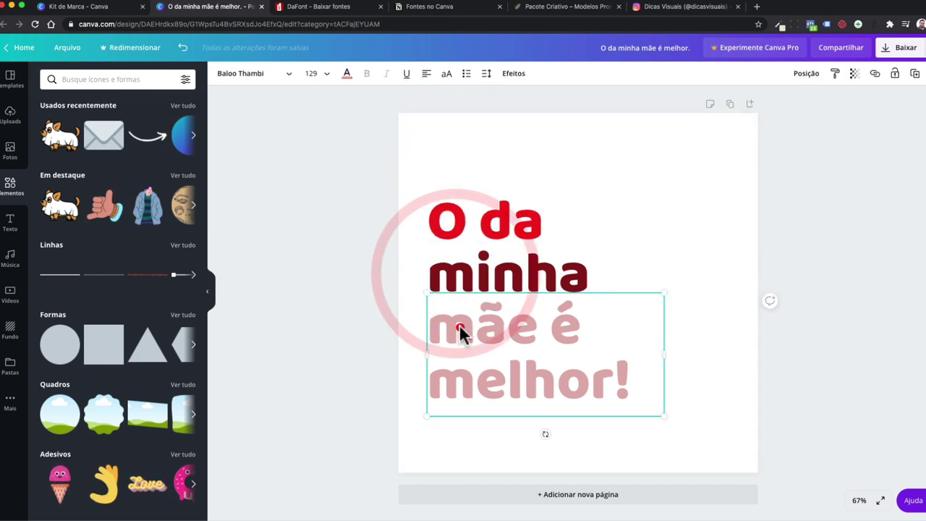
pyautogui.click(456, 217)
pyautogui.click(549, 322)
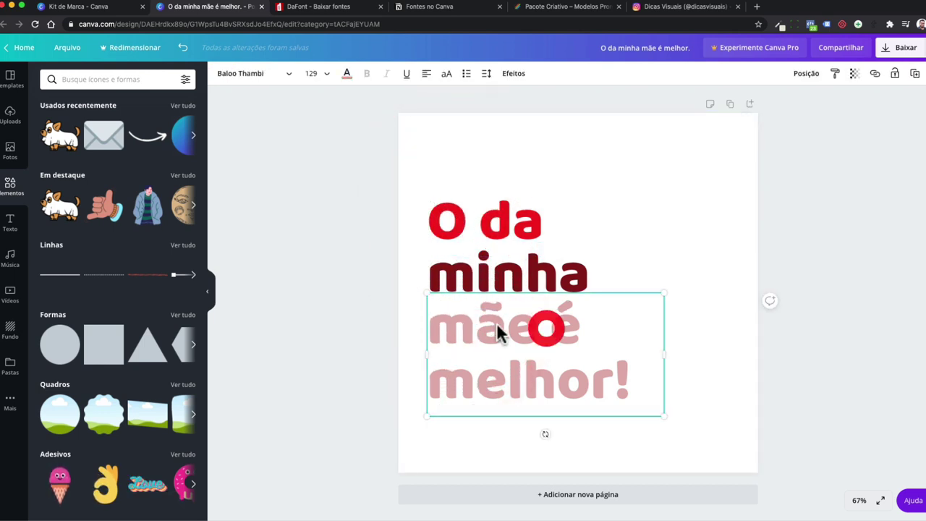
pyautogui.doubleClick(495, 325)
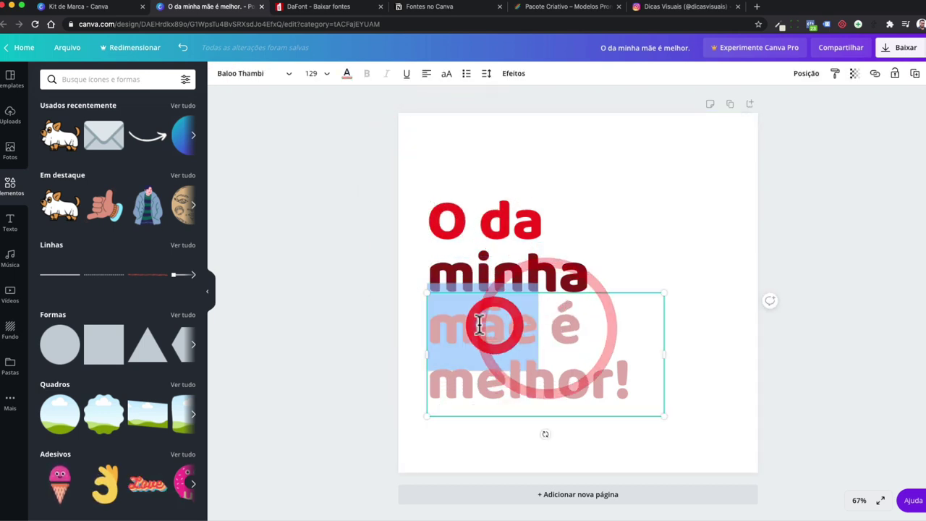
pyautogui.click(464, 152)
# Try bold, italic and underline on the "minha" text, and remove the underline again
pyautogui.click(446, 271)
pyautogui.click(366, 73)
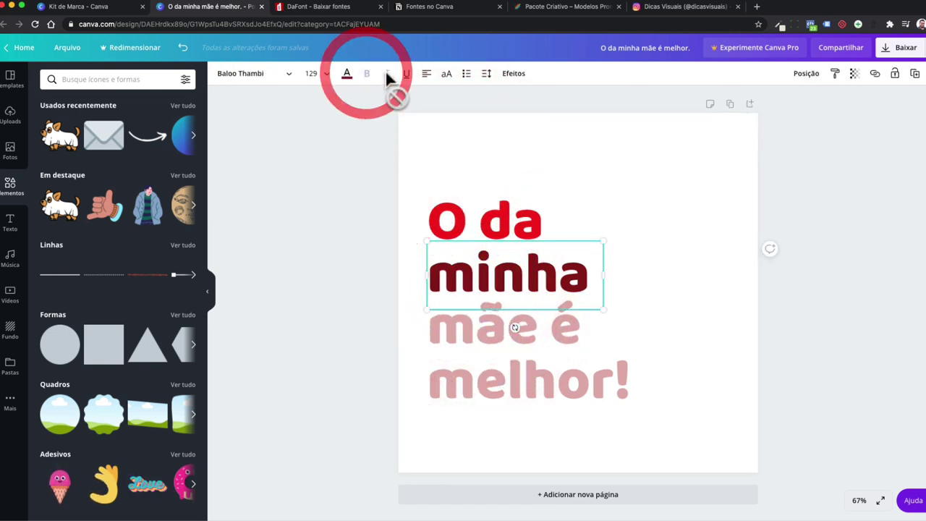
pyautogui.click(387, 73)
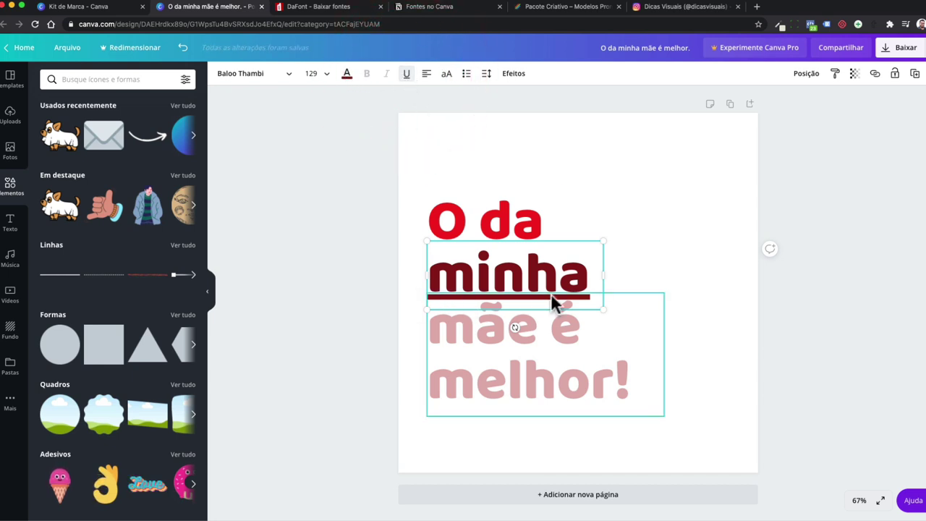
pyautogui.click(499, 276)
pyautogui.click(407, 73)
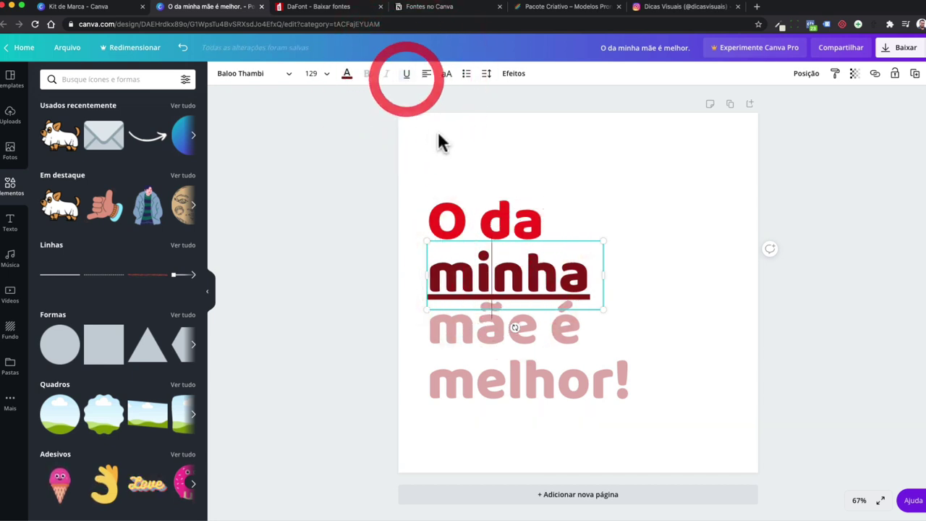
pyautogui.click(455, 163)
pyautogui.click(461, 269)
pyautogui.click(406, 73)
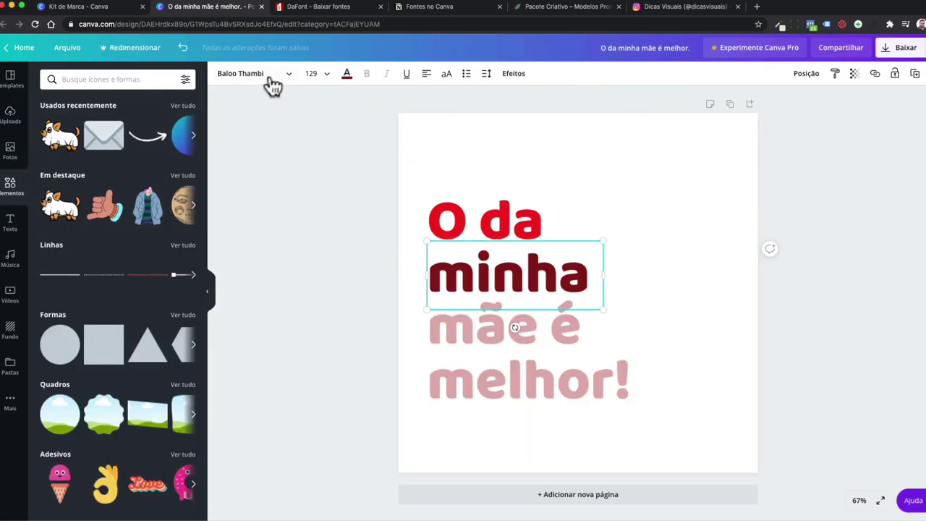
# Change the font of "minha" to Dosis Regular and try bold on it
pyautogui.click(268, 80)
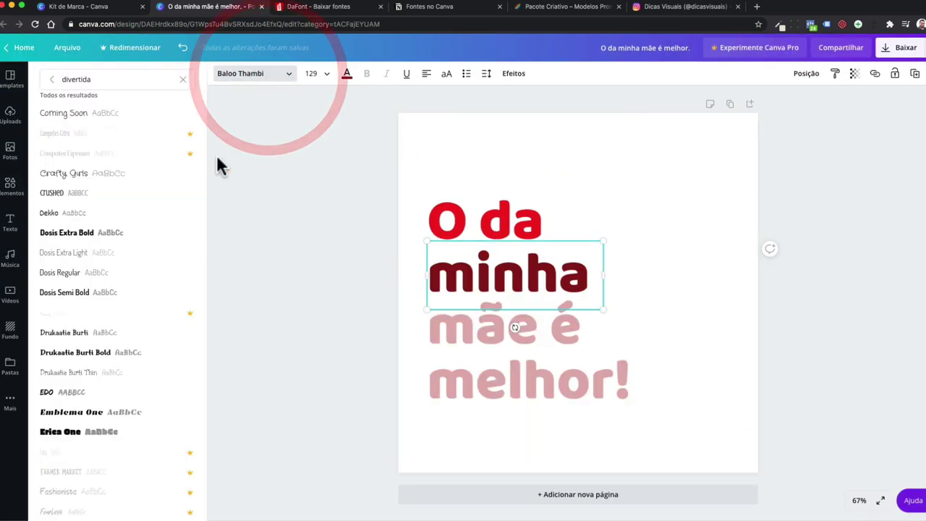
pyautogui.click(118, 279)
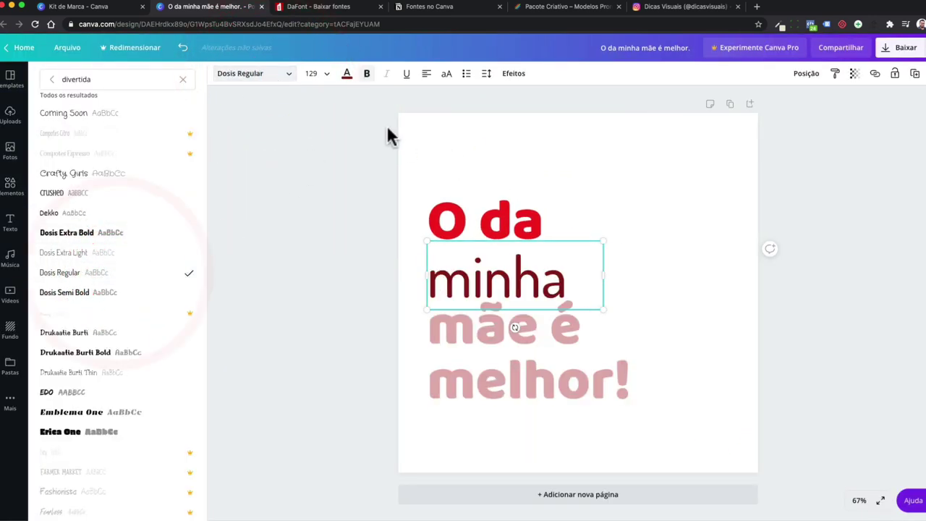
pyautogui.click(369, 77)
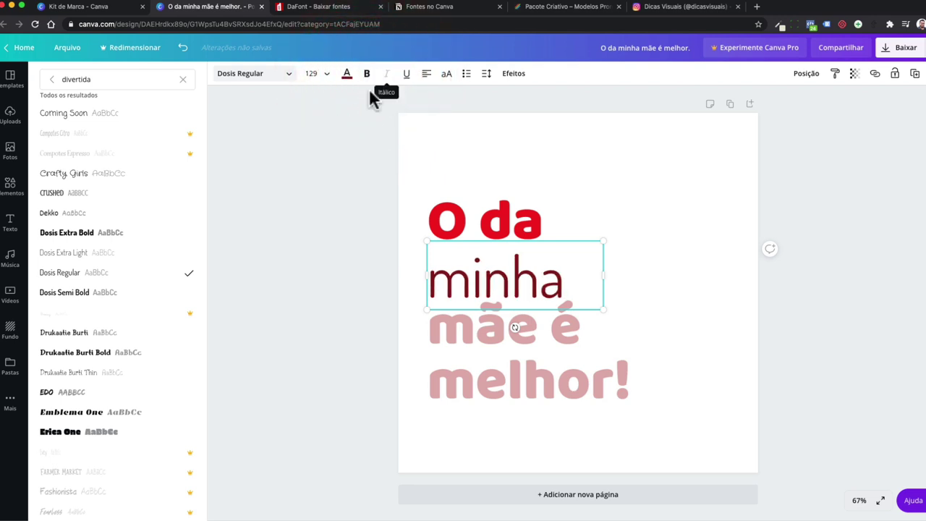
# Try the fonts Drukaatie Burti Bold, Edo, Gloria Hallelujah and Gochi Hand on "minha"
pyautogui.click(117, 355)
pyautogui.click(114, 392)
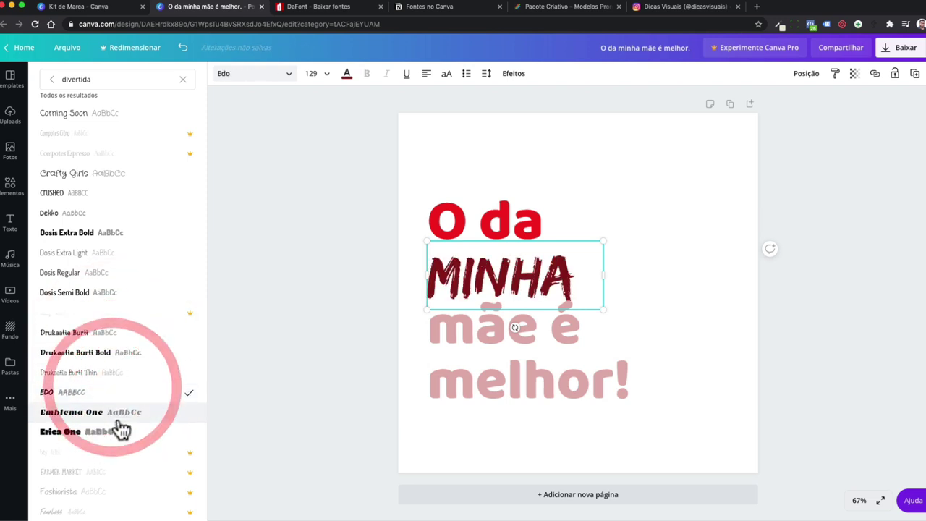
pyautogui.scroll(-5, 121, 423)
pyautogui.click(116, 389)
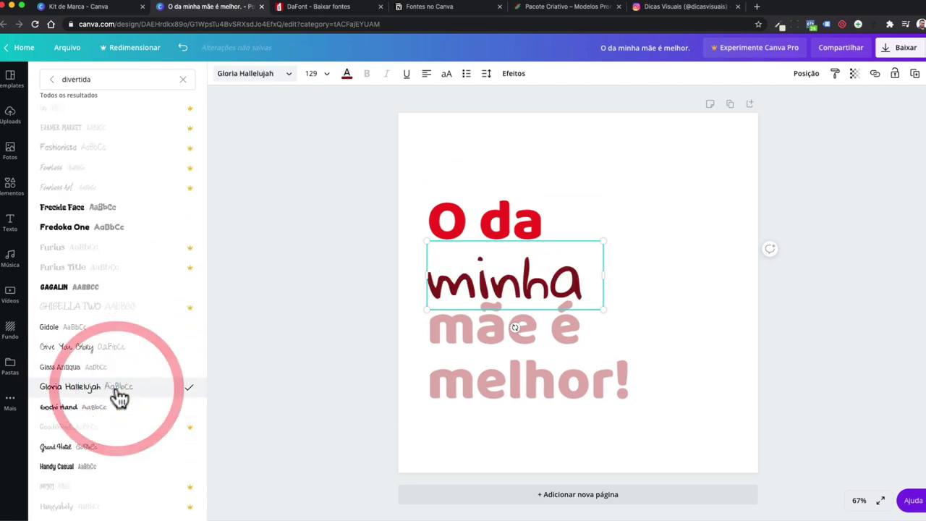
pyautogui.click(115, 407)
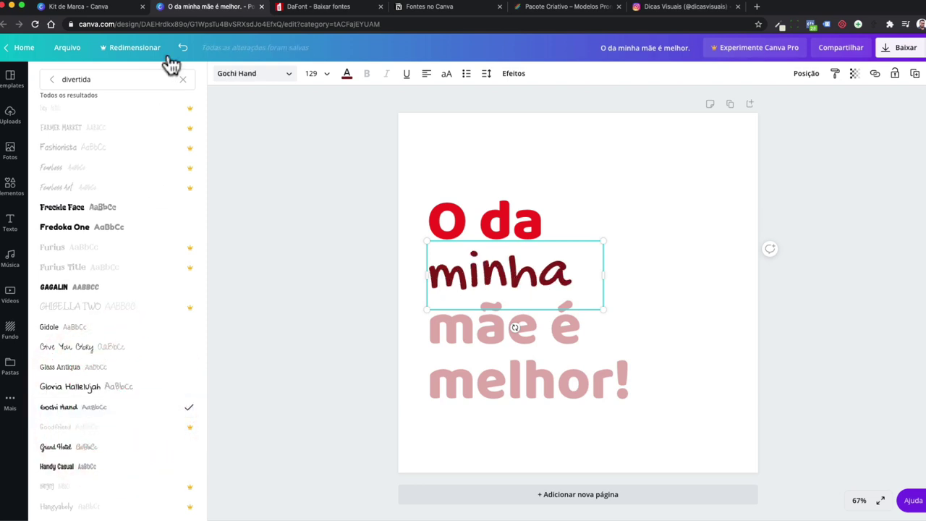
# Replace the font search with the Corporativo category and apply Aileron Regular to "minha"
pyautogui.click(183, 81)
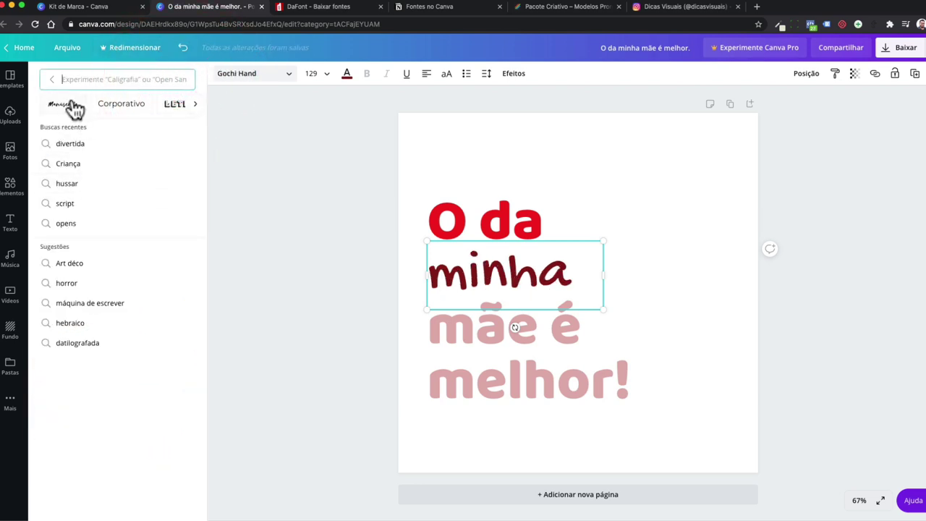
pyautogui.click(110, 100)
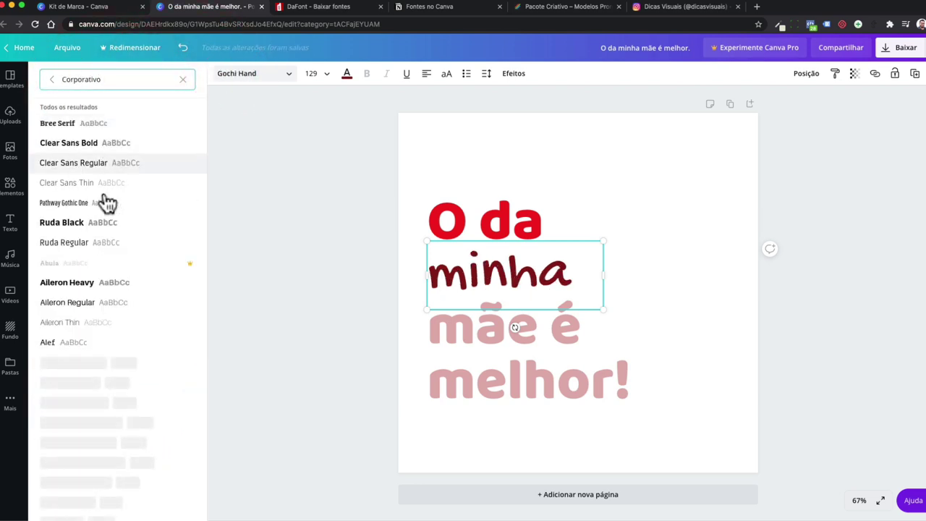
pyautogui.click(107, 304)
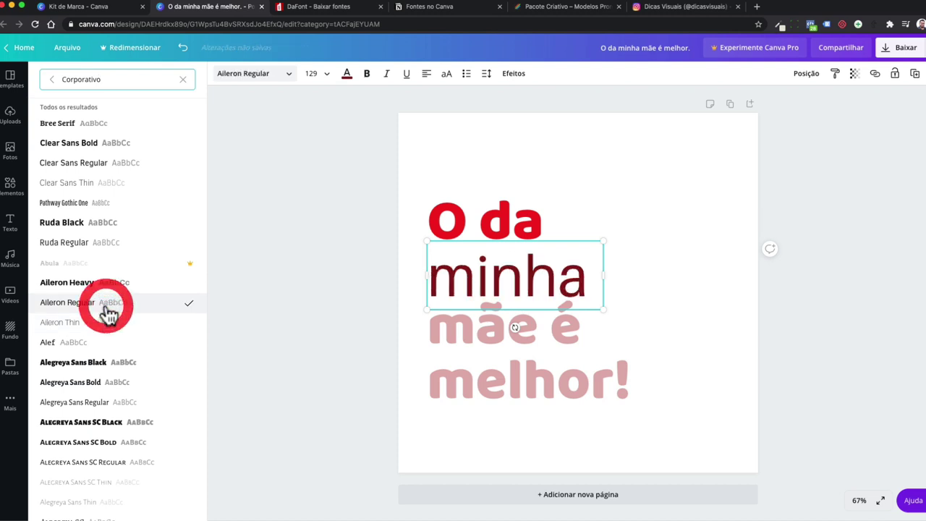
# Try bold and italic on "minha" and turn both off again
pyautogui.click(368, 78)
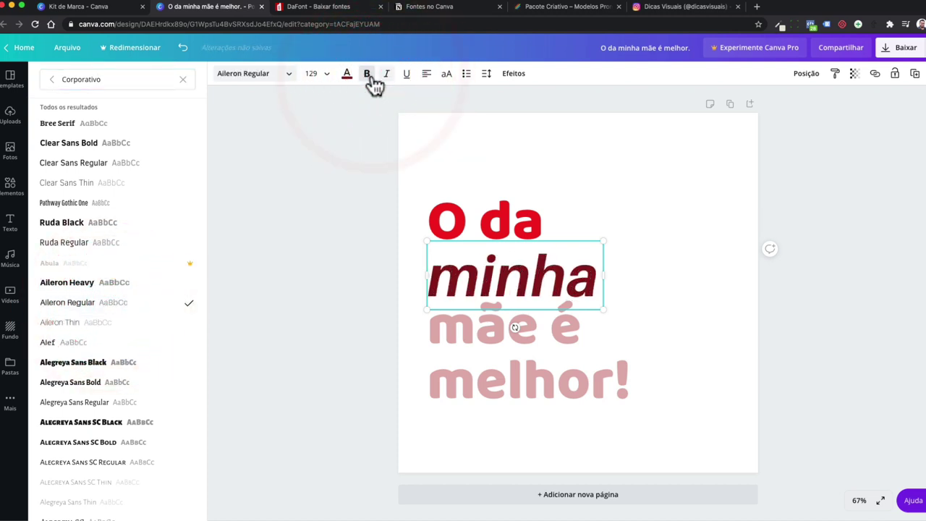
pyautogui.click(370, 78)
pyautogui.click(388, 81)
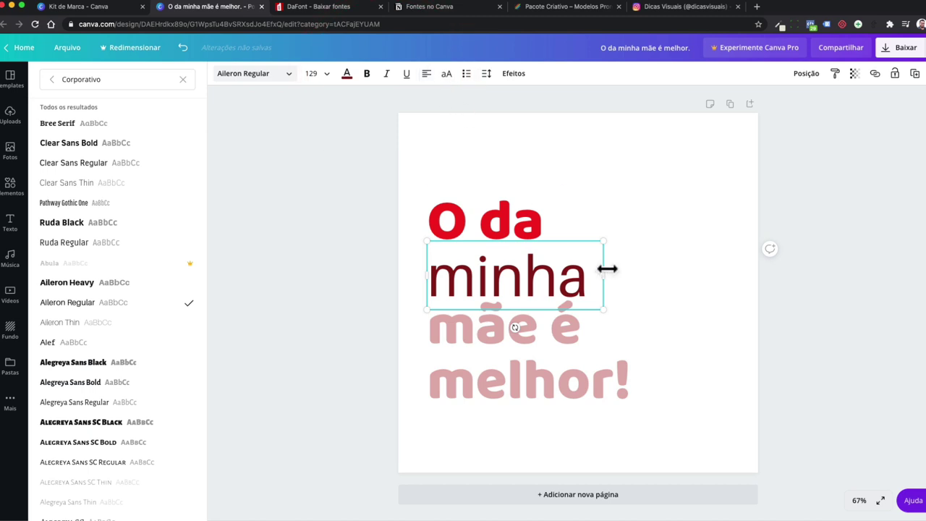
# Widen the "minha" text box and try right, left and centered alignment on its text
pyautogui.moveTo(614, 274); pyautogui.dragTo(673, 273)
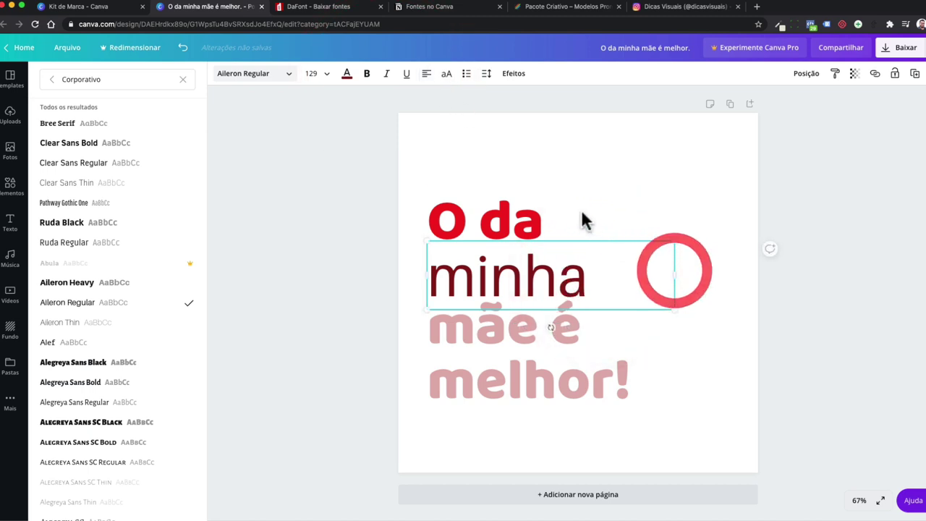
pyautogui.click(428, 78)
pyautogui.click(428, 78)
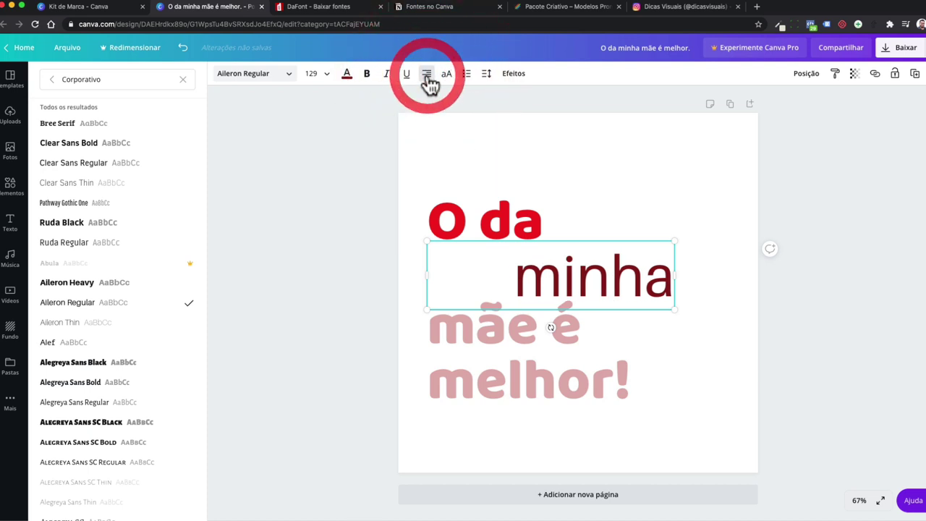
pyautogui.click(428, 79)
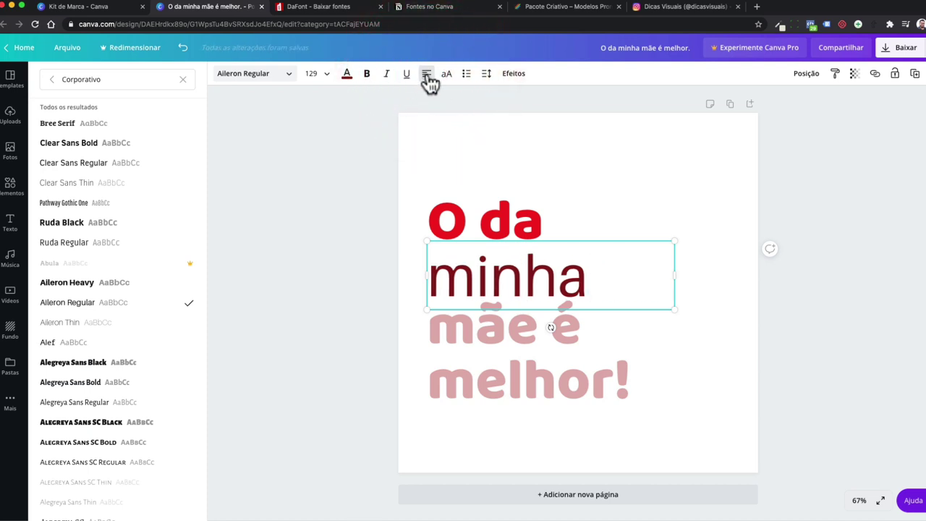
pyautogui.click(428, 77)
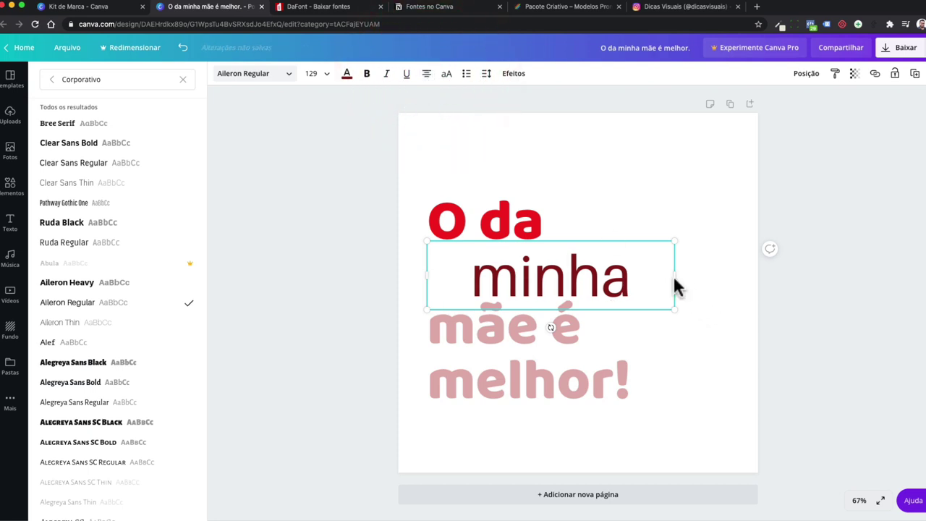
# Widen the "minha" text box to about 886 and cycle its alignment through right to justified
pyautogui.moveTo(674, 280); pyautogui.dragTo(723, 272)
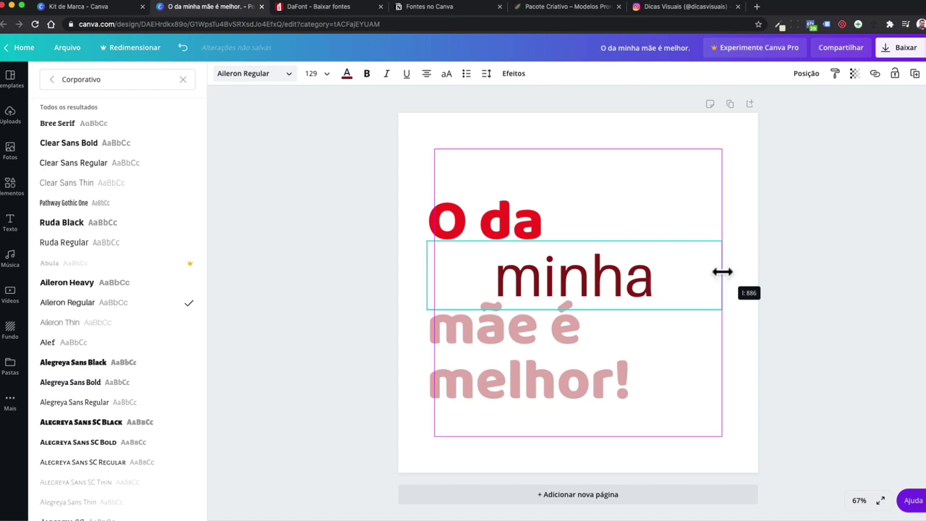
pyautogui.click(427, 73)
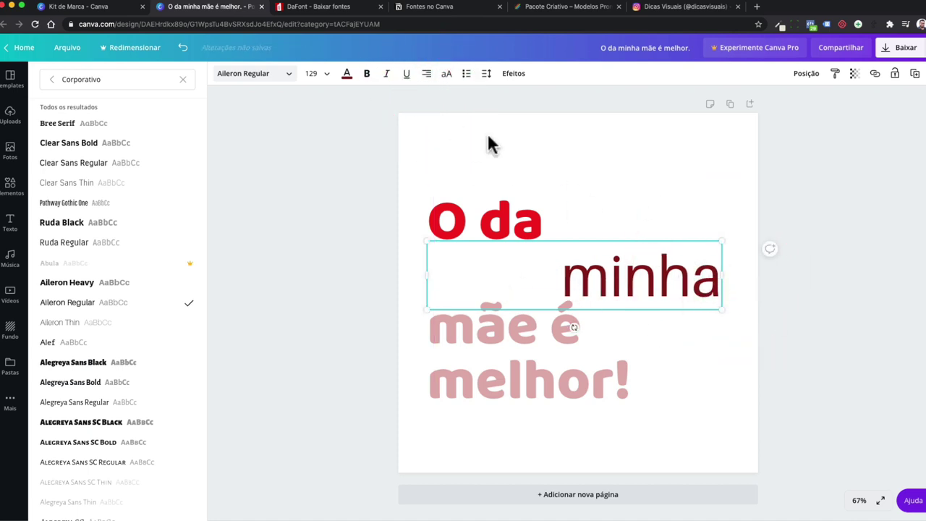
pyautogui.click(428, 78)
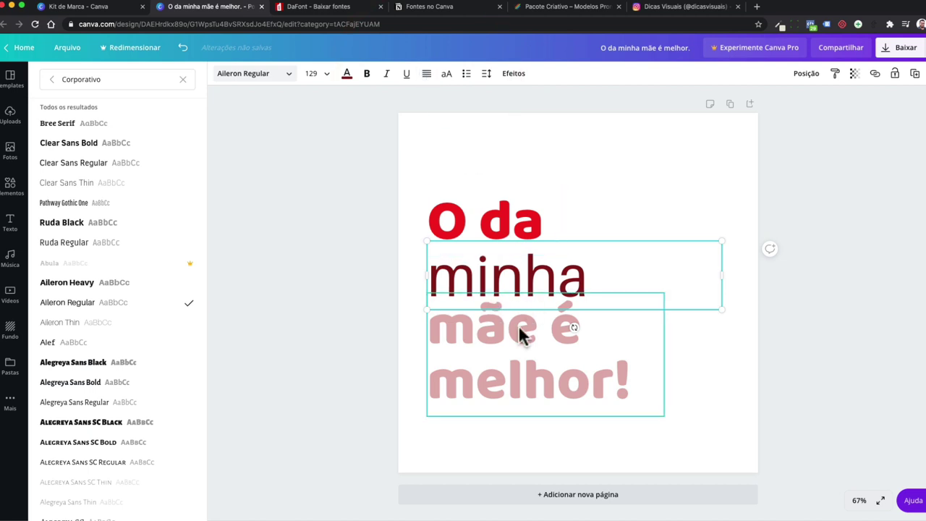
# Try right and justified alignment on "mãe é melhor!", widen its text box, and return the text to left alignment
pyautogui.click(427, 75)
pyautogui.click(427, 76)
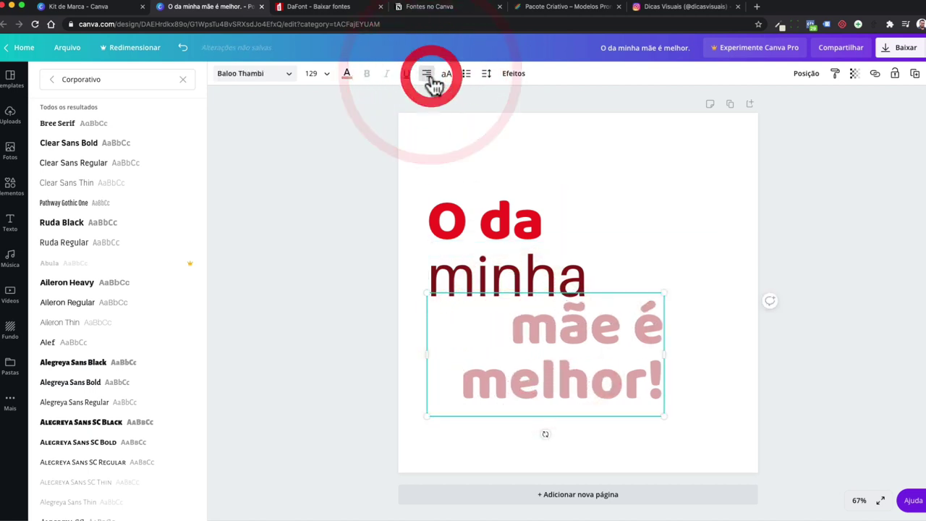
pyautogui.click(427, 76)
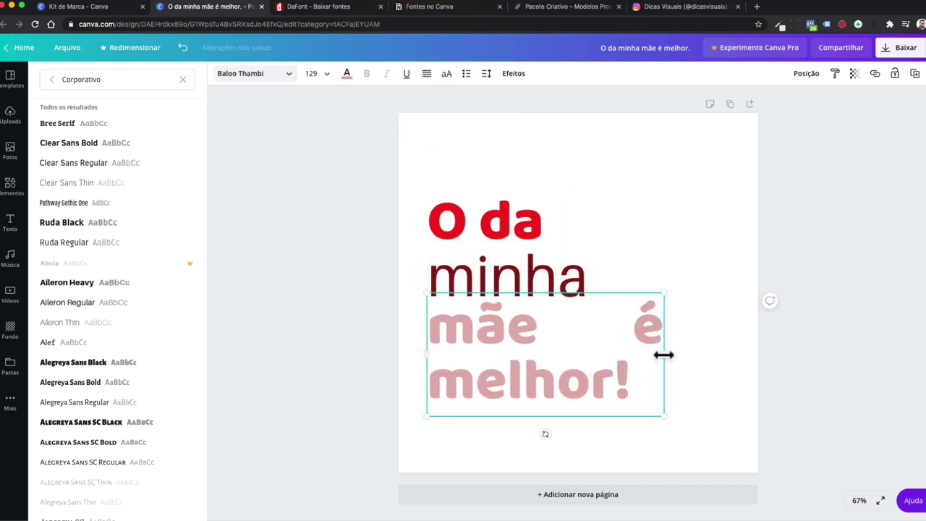
pyautogui.moveTo(747, 354); pyautogui.dragTo(699, 349)
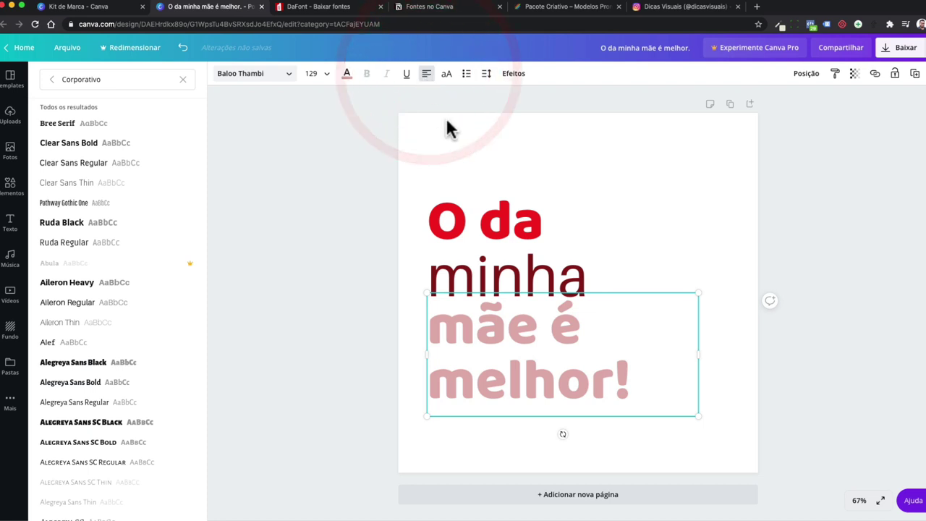
# Widen the "O da" text box to about 759 and retype its text in lowercase as "o da"
pyautogui.click(499, 223)
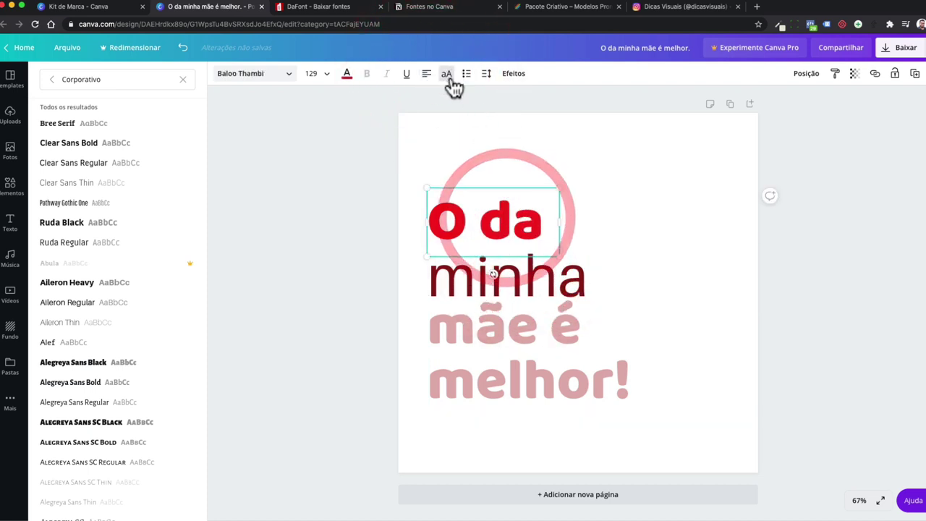
pyautogui.click(448, 75)
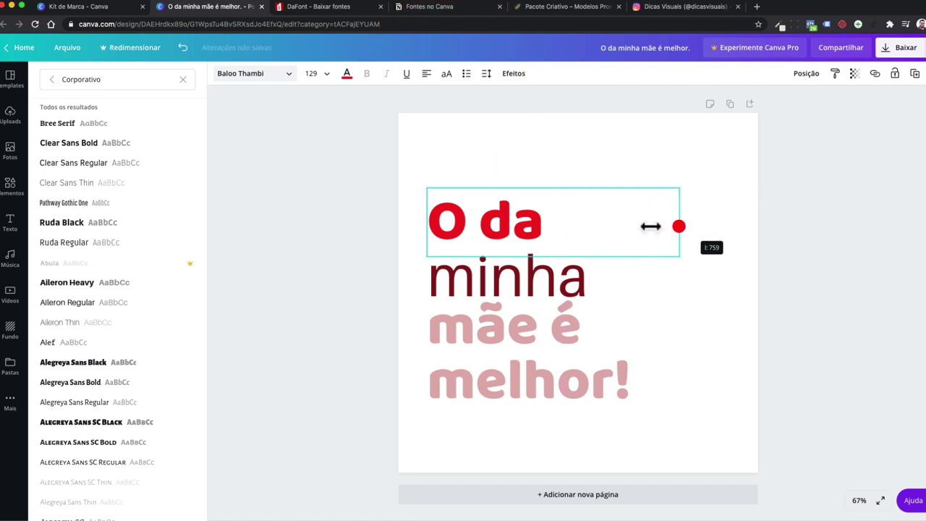
pyautogui.doubleClick(542, 224)
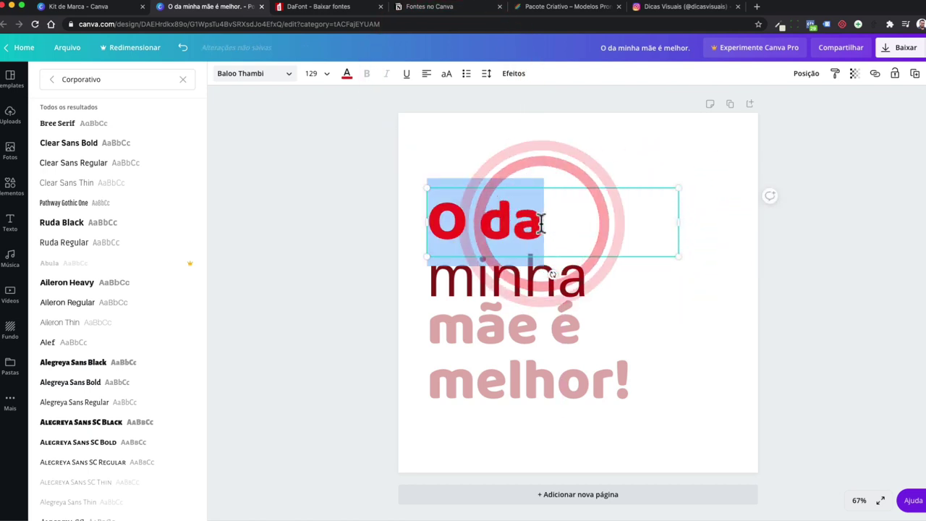
pyautogui.write('O')
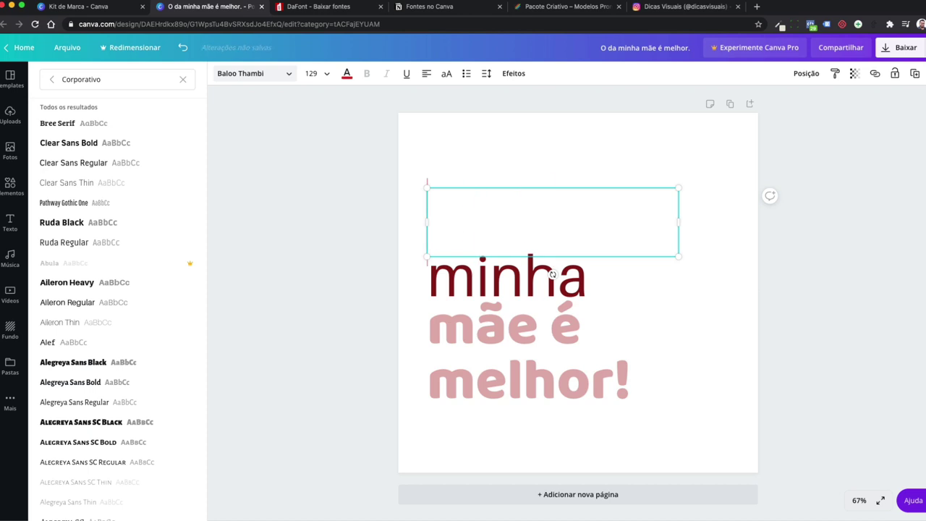
pyautogui.click(481, 127)
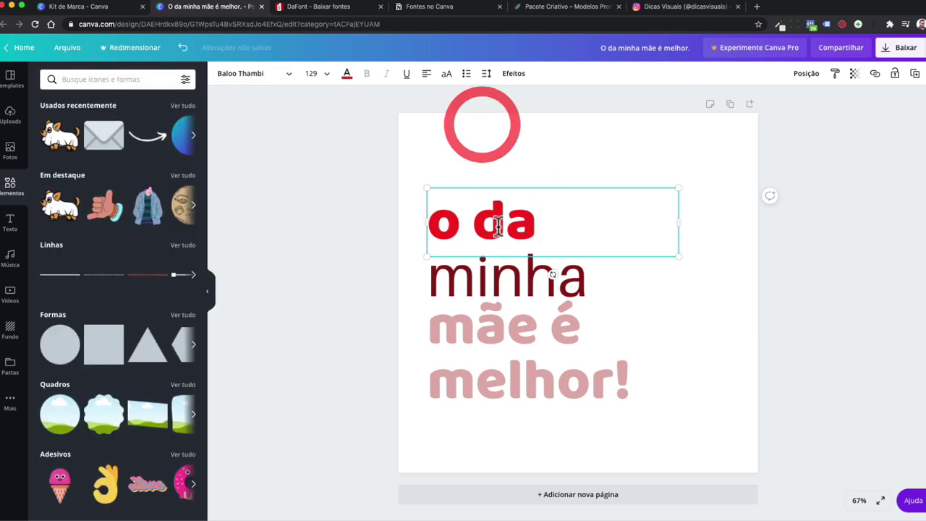
# Toggle uppercase on and off on "o da", and set the "minha" text in uppercase
pyautogui.click(446, 80)
pyautogui.click(446, 80)
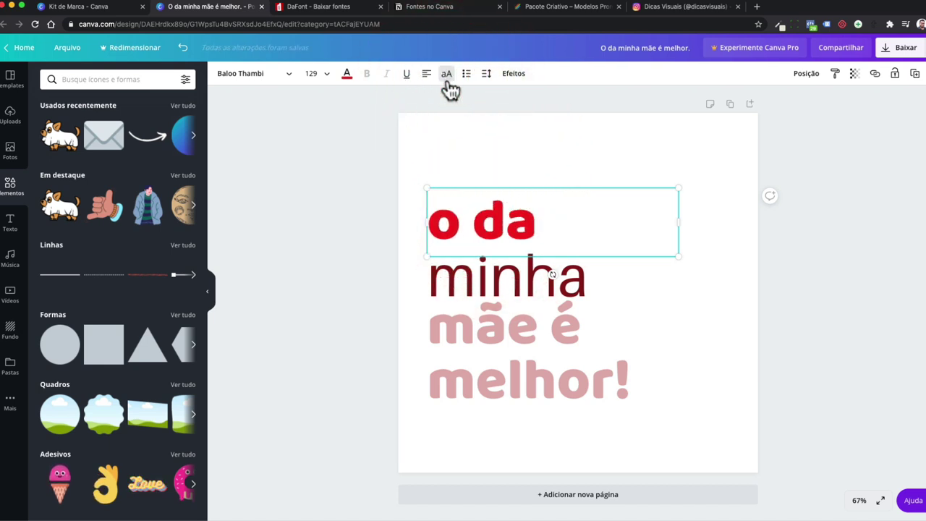
pyautogui.click(484, 280)
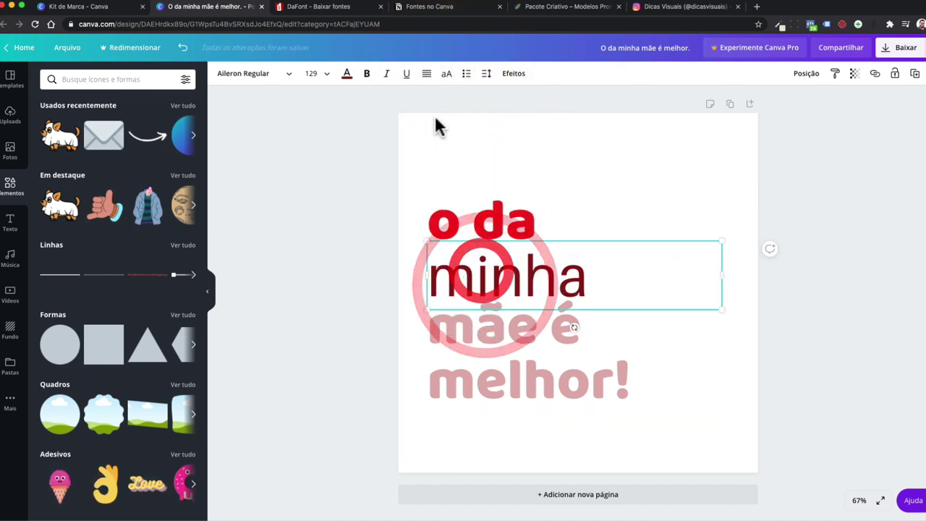
pyautogui.click(446, 73)
pyautogui.click(472, 208)
pyautogui.click(480, 314)
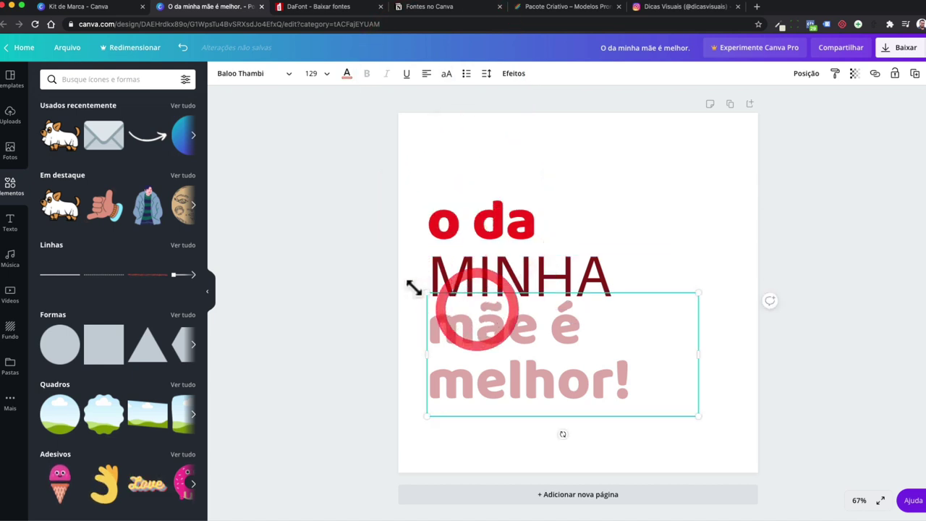
pyautogui.click(410, 206)
pyautogui.click(412, 202)
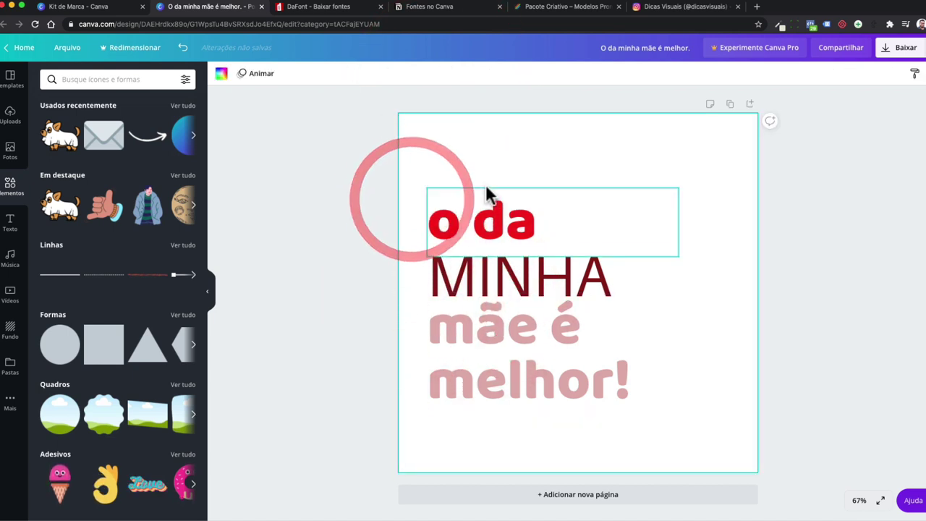
# Try the bulleted and numbered list formats on "MINHA" and return it to plain text in its original place
pyautogui.click(467, 269)
pyautogui.moveTo(467, 269); pyautogui.dragTo(481, 254)
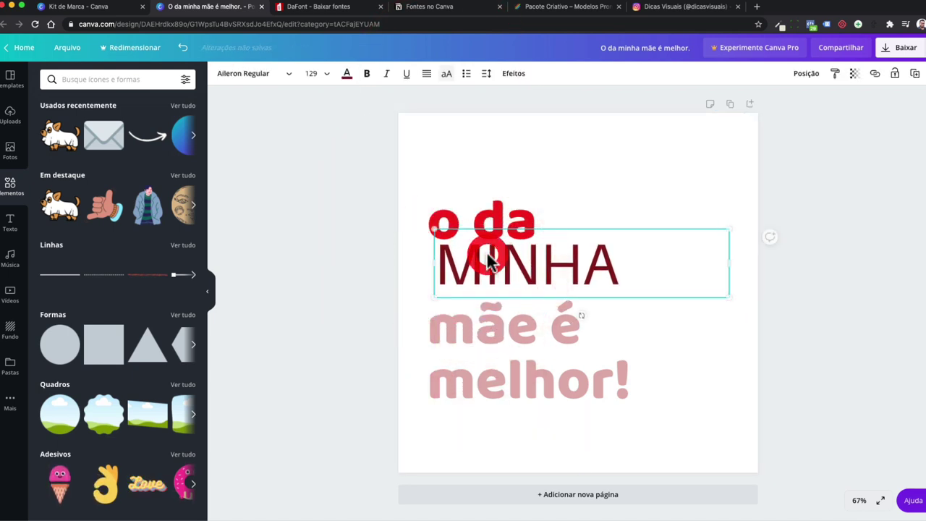
pyautogui.hotkey('ctrl', 'z')
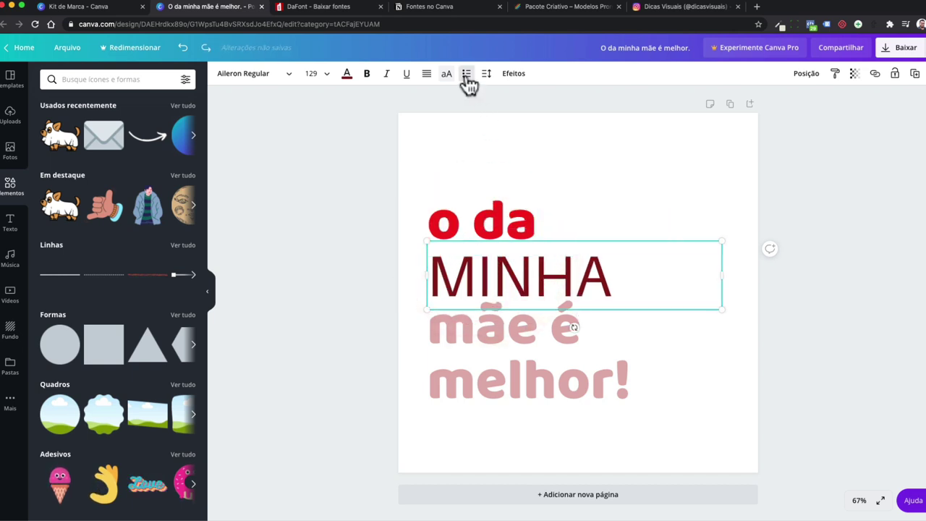
pyautogui.click(467, 74)
pyautogui.click(466, 74)
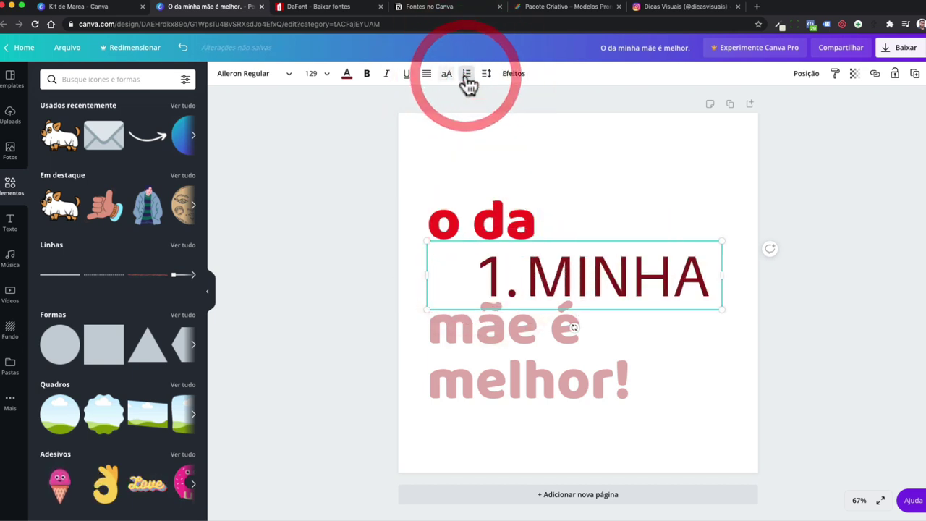
pyautogui.click(467, 75)
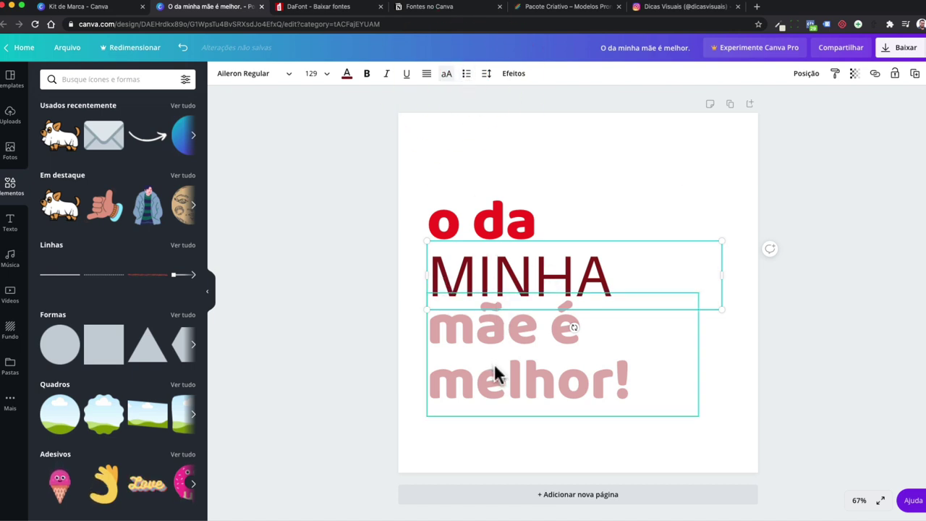
# Select all three heading text boxes and move them up together towards the page's top edge
pyautogui.moveTo(495, 373); pyautogui.dragTo(517, 393)
pyautogui.press('super+z')
pyautogui.moveTo(407, 263); pyautogui.dragTo(514, 292)
pyautogui.click(466, 290)
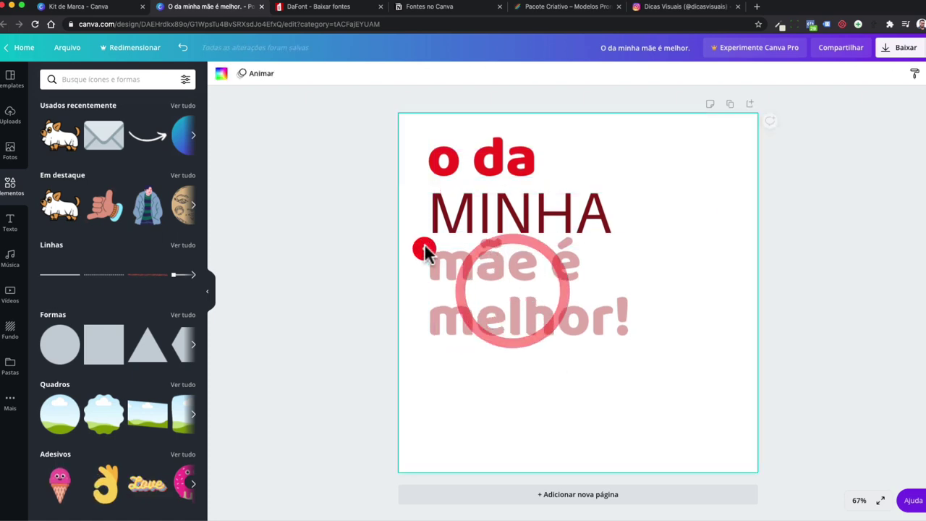
pyautogui.click(425, 244)
# Switch to the Canva home page and open the full list of existing designs
pyautogui.click(64, 9)
pyautogui.click(36, 97)
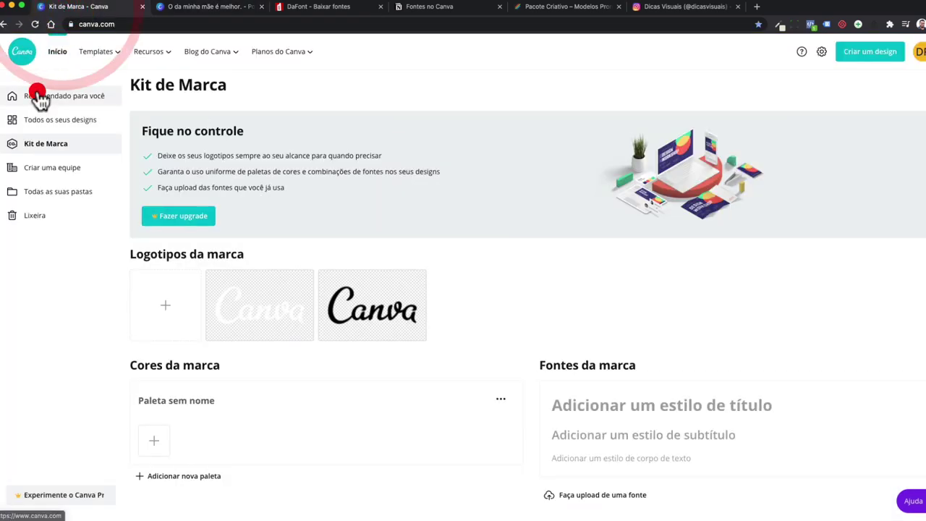
pyautogui.scroll(-4, 447, 378)
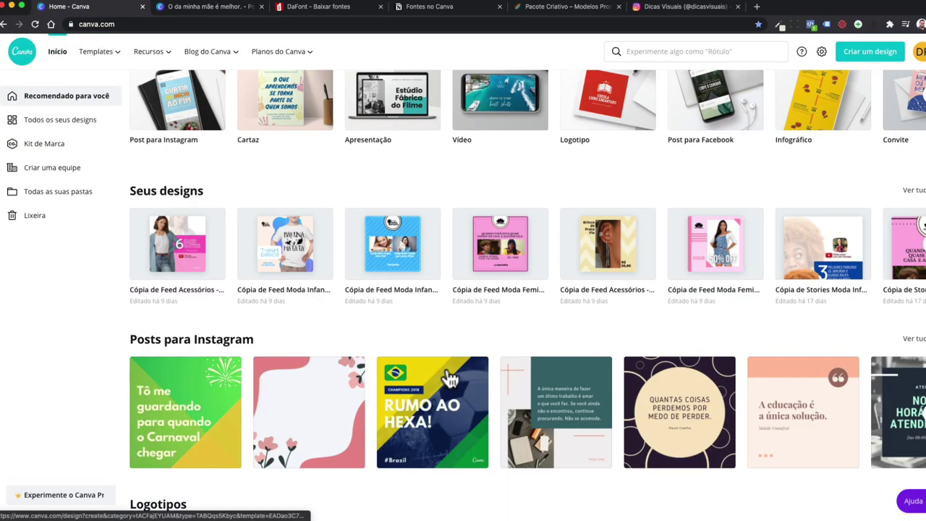
pyautogui.click(907, 193)
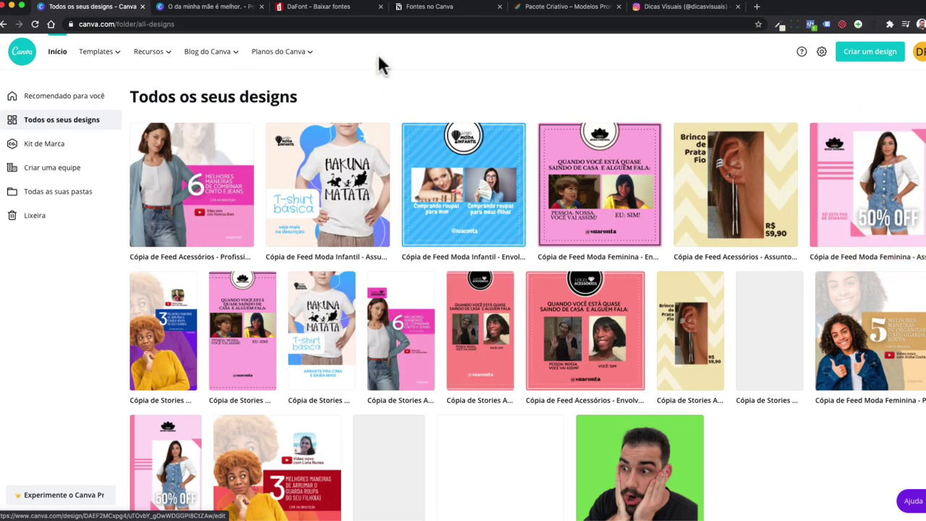
# Switch to the Pacote Criativo site, close its chat window and look through the template packs by niche
pyautogui.click(544, 13)
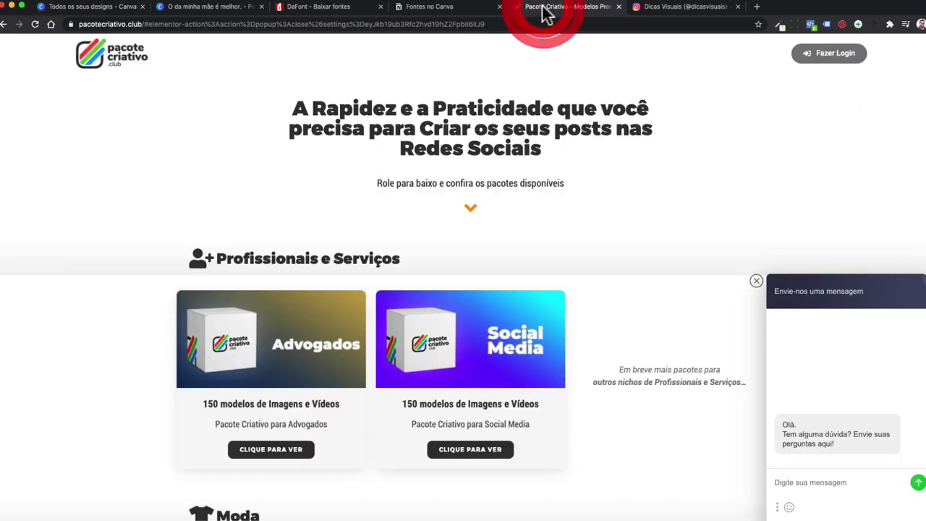
pyautogui.click(756, 281)
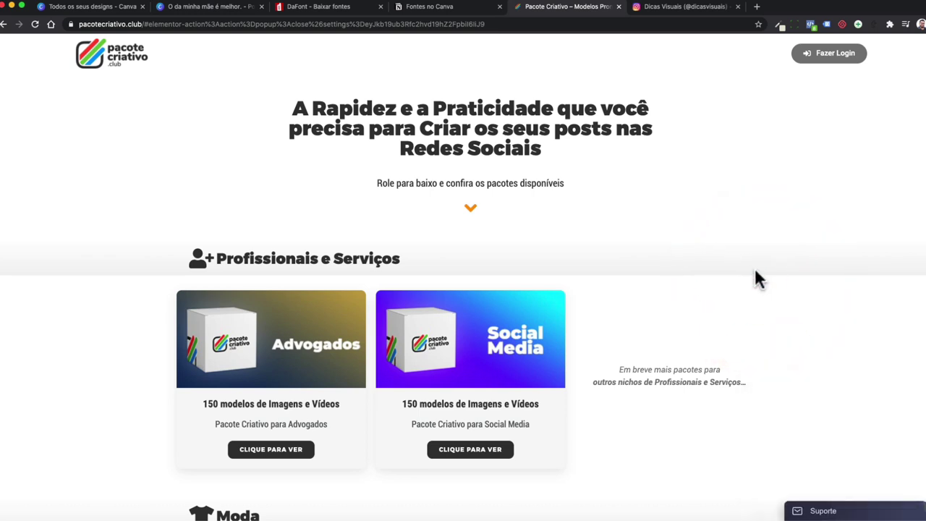
pyautogui.scroll(-5, 757, 282)
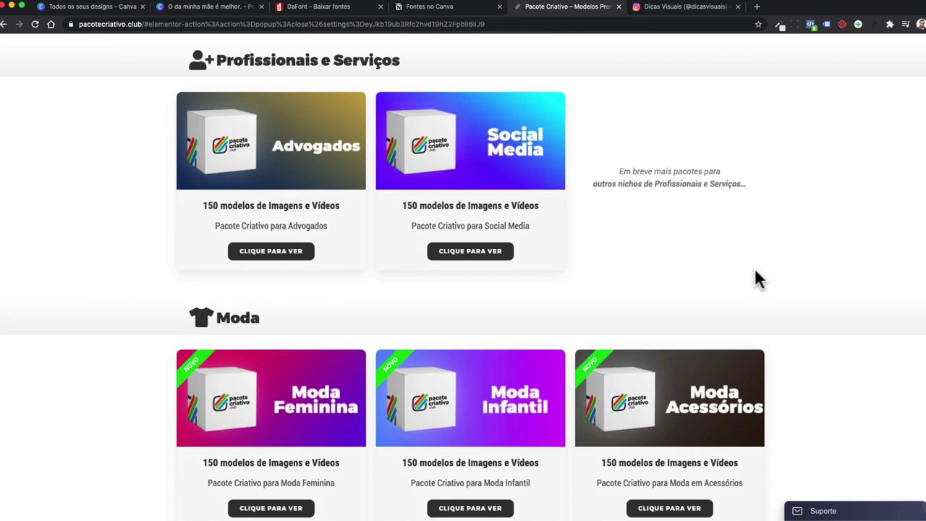
pyautogui.scroll(-5, 756, 281)
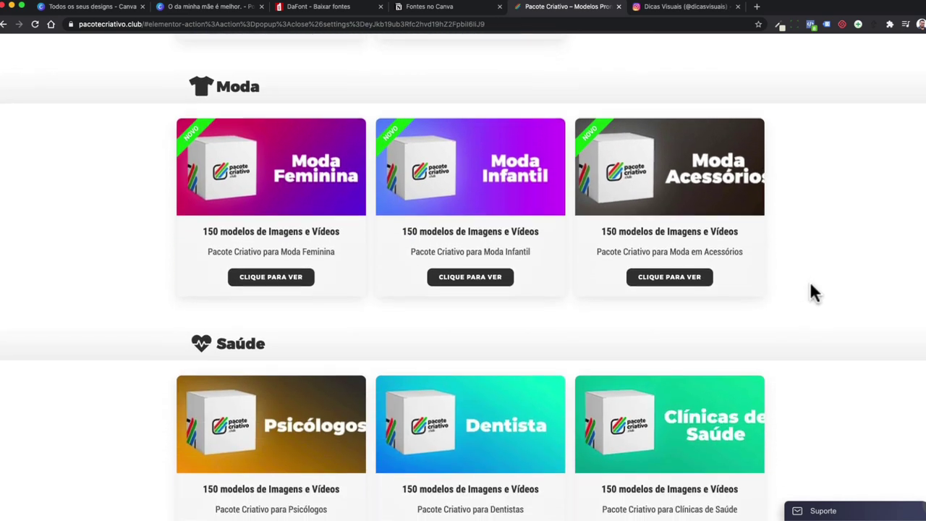
pyautogui.scroll(-7, 818, 298)
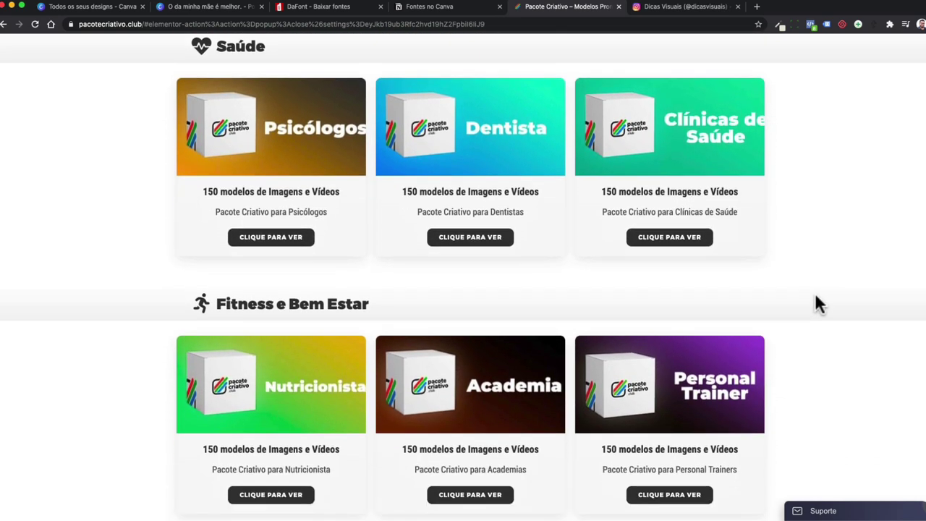
pyautogui.scroll(10, 815, 297)
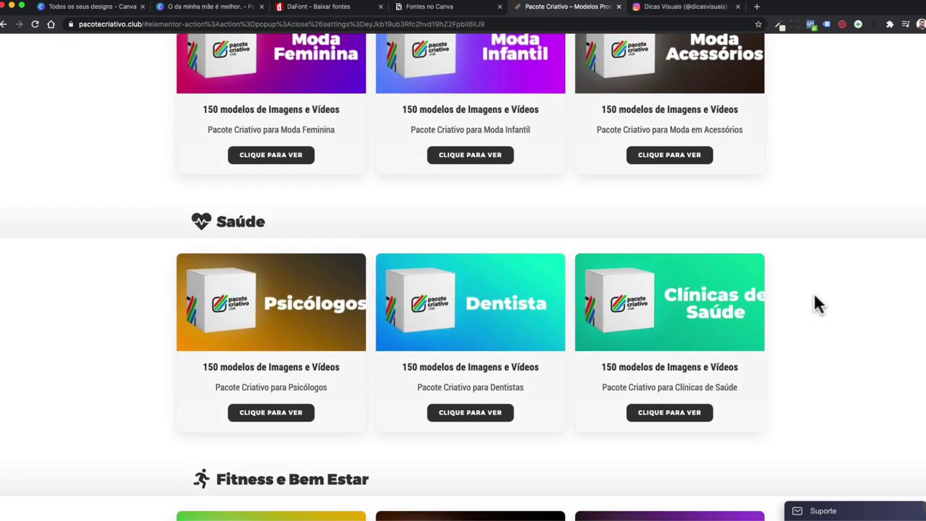
pyautogui.scroll(1, 813, 304)
pyautogui.scroll(-2, 813, 304)
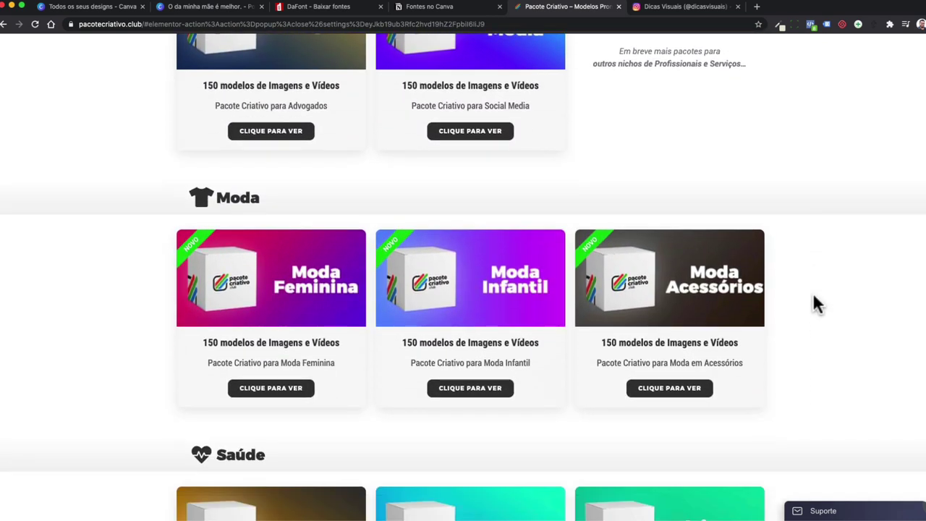
pyautogui.scroll(4, 311, 275)
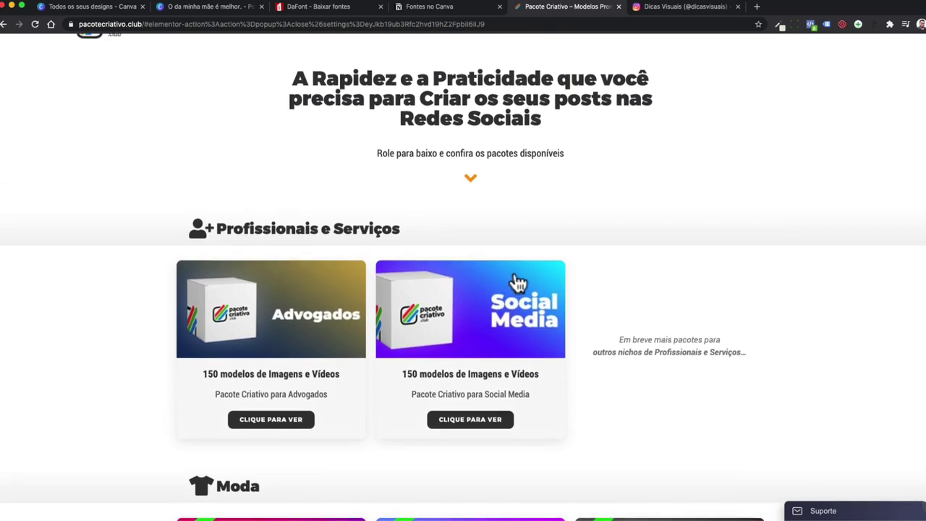
# Return to the list of all Canva designs and open "Cópia de Feed - Gestor de Lives"
pyautogui.click(92, 9)
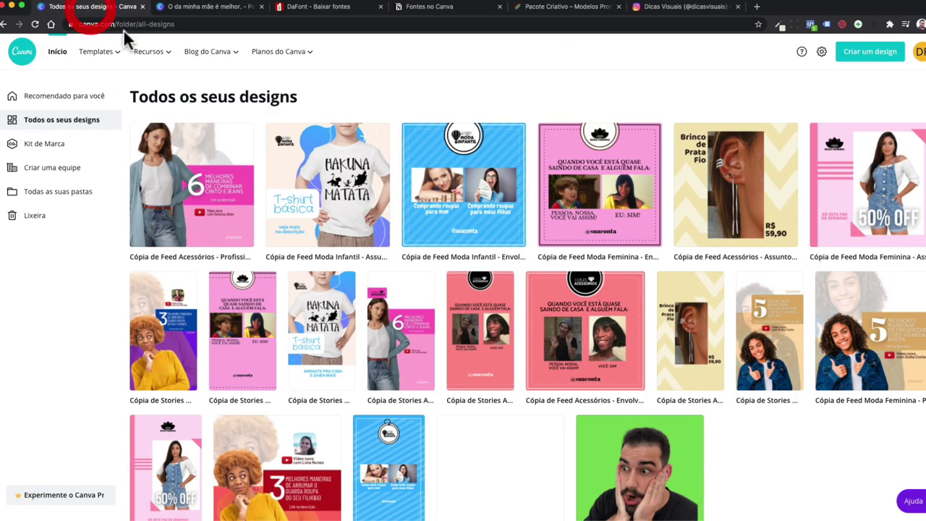
pyautogui.scroll(-1, 585, 365)
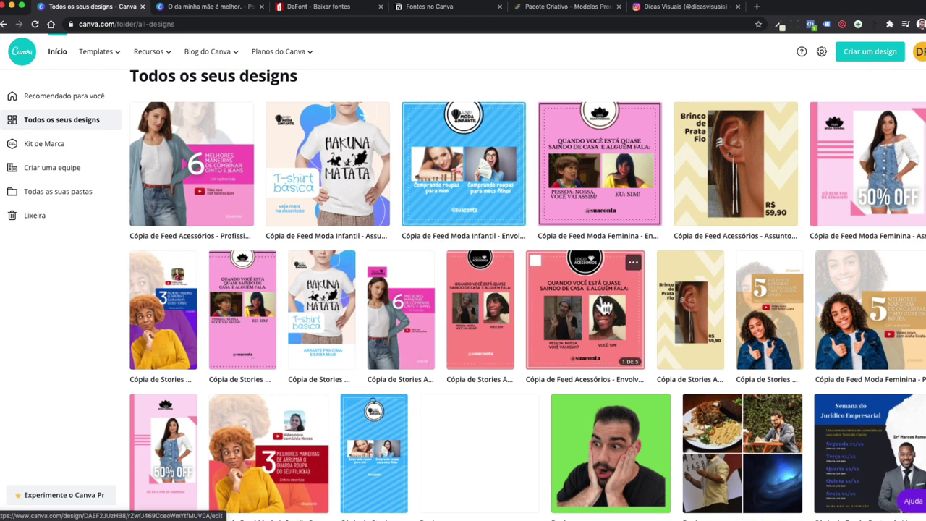
pyautogui.scroll(-3, 612, 318)
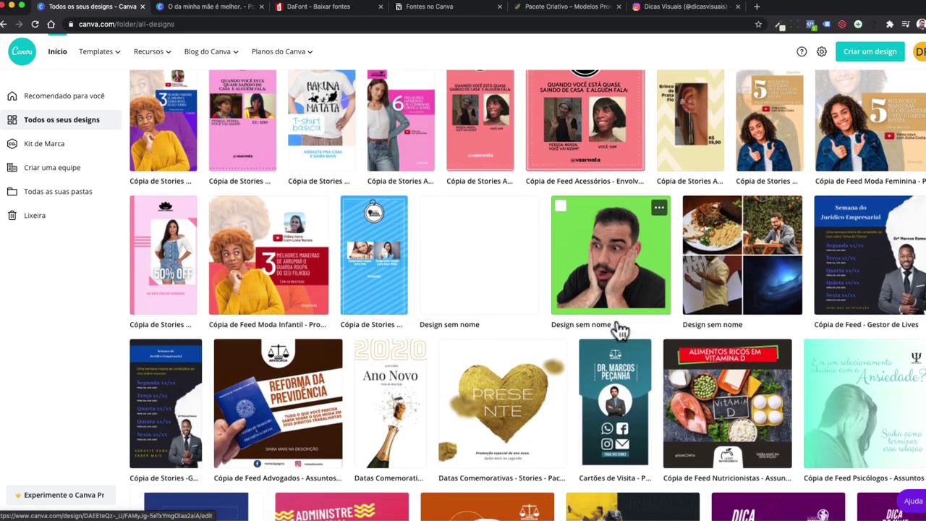
pyautogui.scroll(-1, 644, 324)
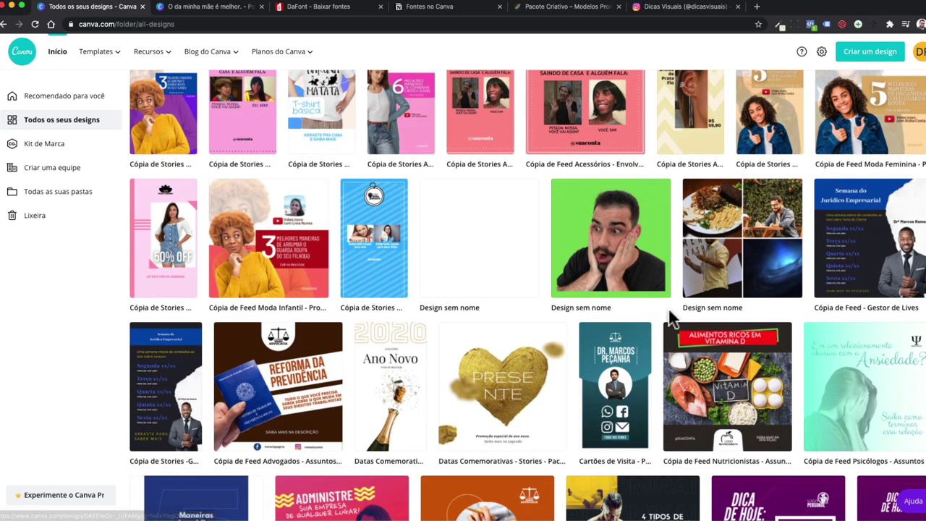
pyautogui.click(857, 282)
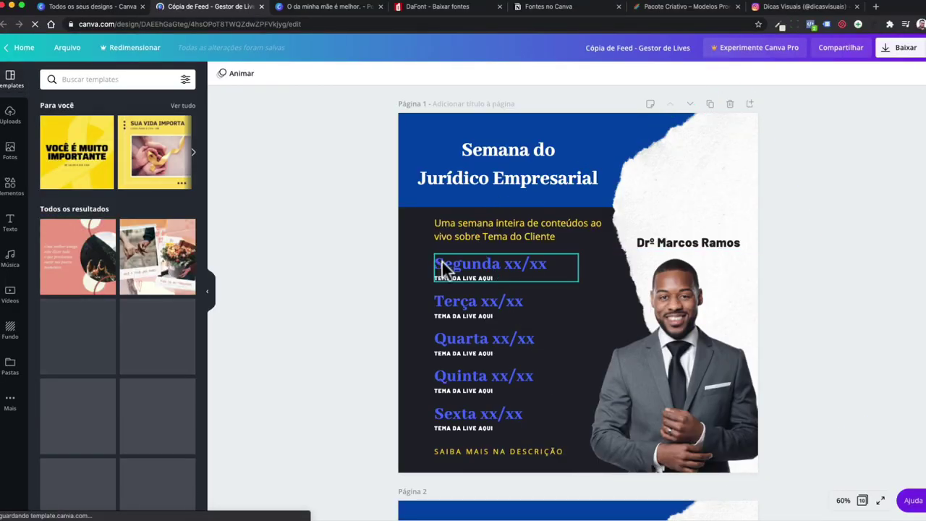
# Select each weekday title on page 1 in turn, from "Segunda xx/xx" to "Sexta xx/xx"
pyautogui.click(471, 264)
pyautogui.click(463, 301)
pyautogui.click(462, 338)
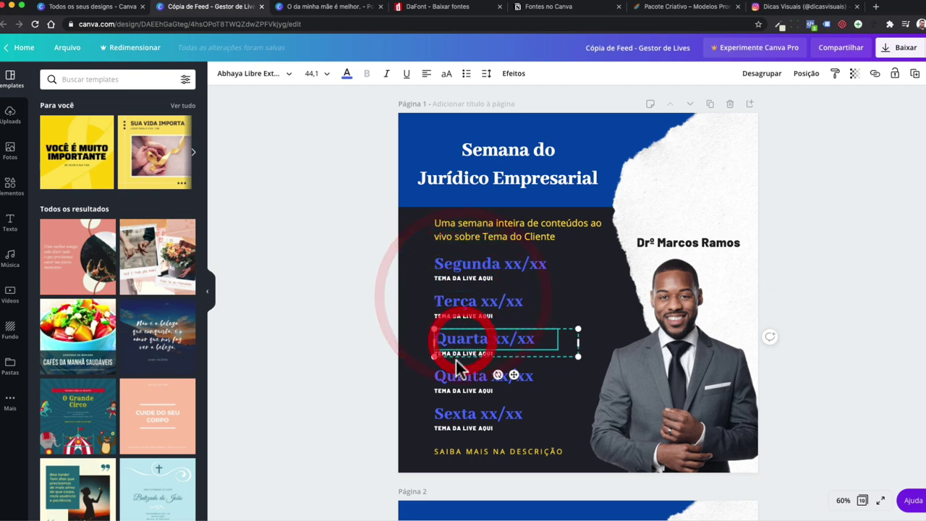
pyautogui.click(457, 376)
pyautogui.click(455, 414)
# Make the "Segunda xx/xx" and "Terça xx/xx" titles bulleted lists, widening the Segunda text box so it fits on one line
pyautogui.click(445, 265)
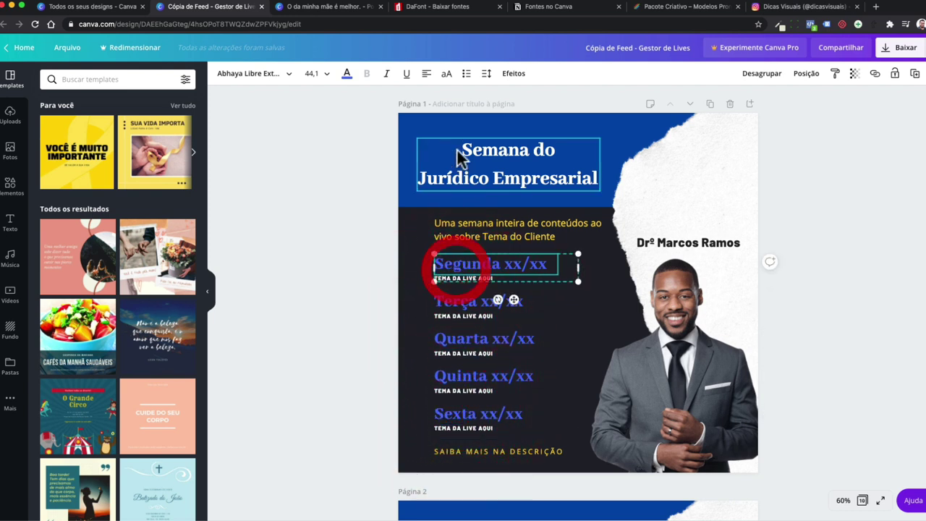
pyautogui.click(467, 74)
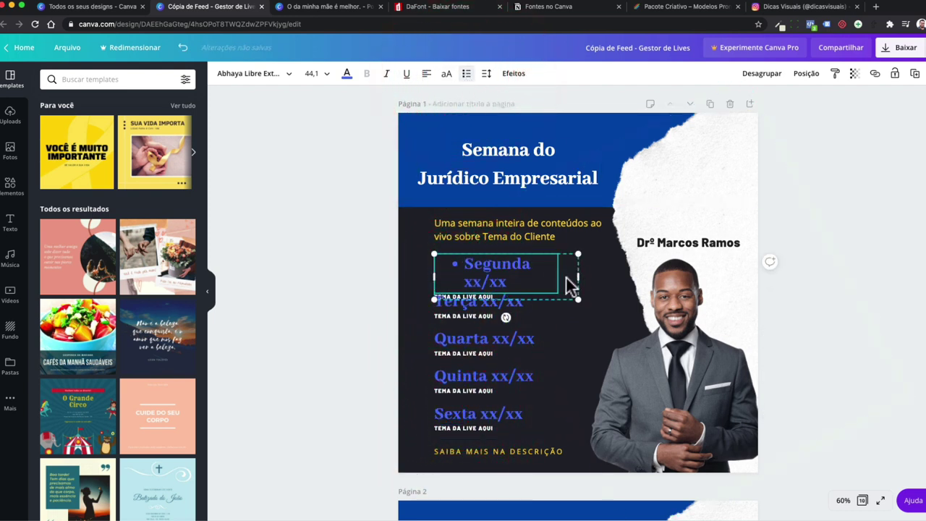
pyautogui.moveTo(593, 275); pyautogui.dragTo(616, 273)
pyautogui.click(474, 310)
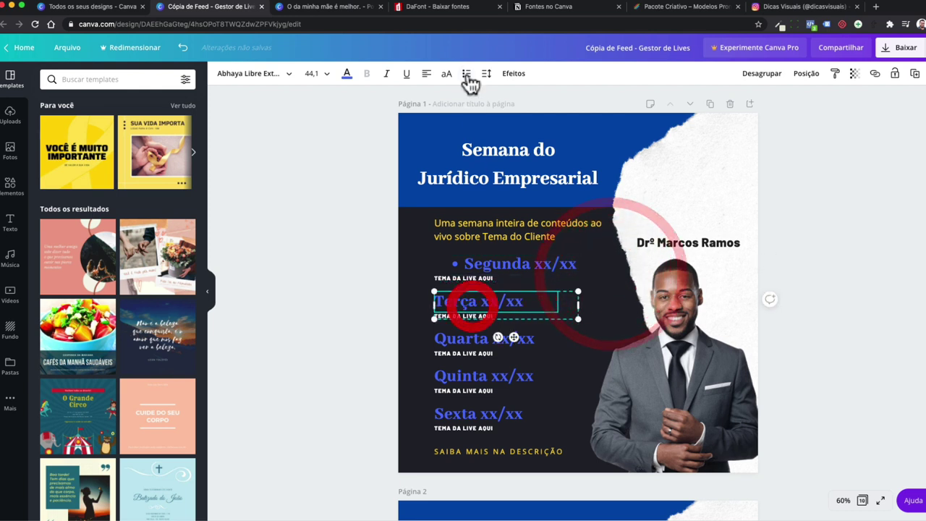
pyautogui.click(466, 74)
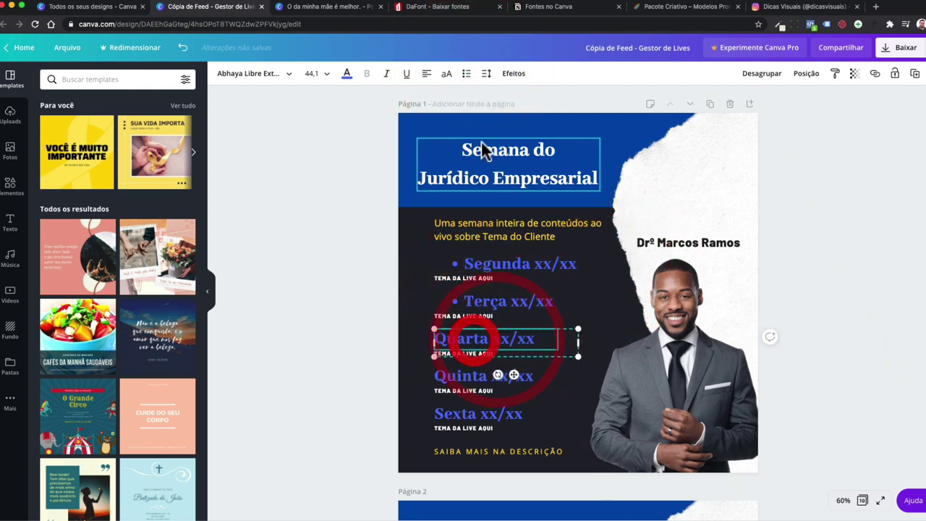
# Try numbered lists on the "Quarta xx/xx" and "Quinta xx/xx" titles, adding an item "aaa" below Quarta
pyautogui.click(466, 376)
pyautogui.click(467, 73)
pyautogui.click(467, 73)
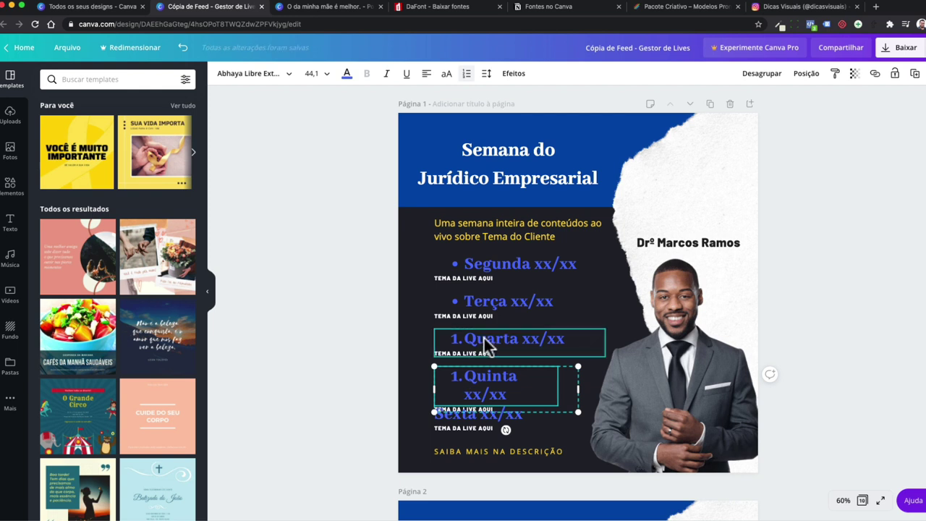
pyautogui.press('Return')
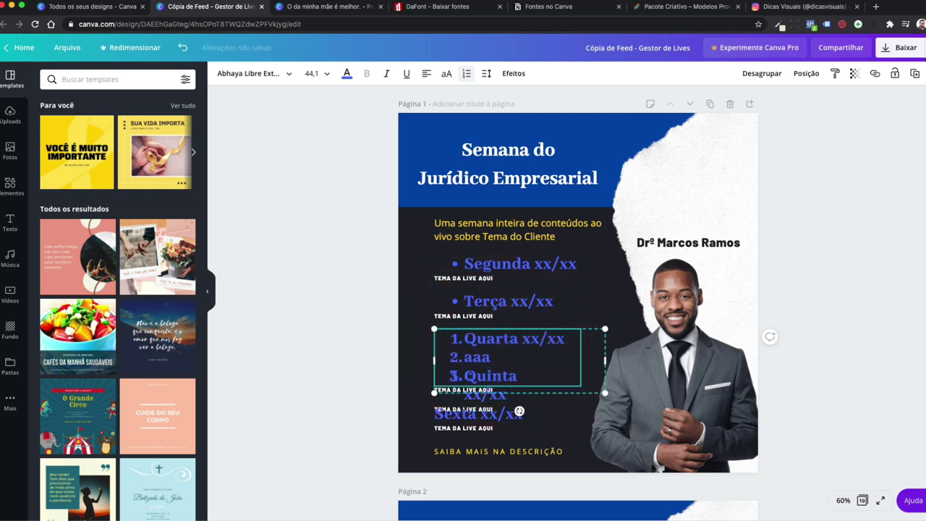
pyautogui.click(311, 353)
pyautogui.click(501, 385)
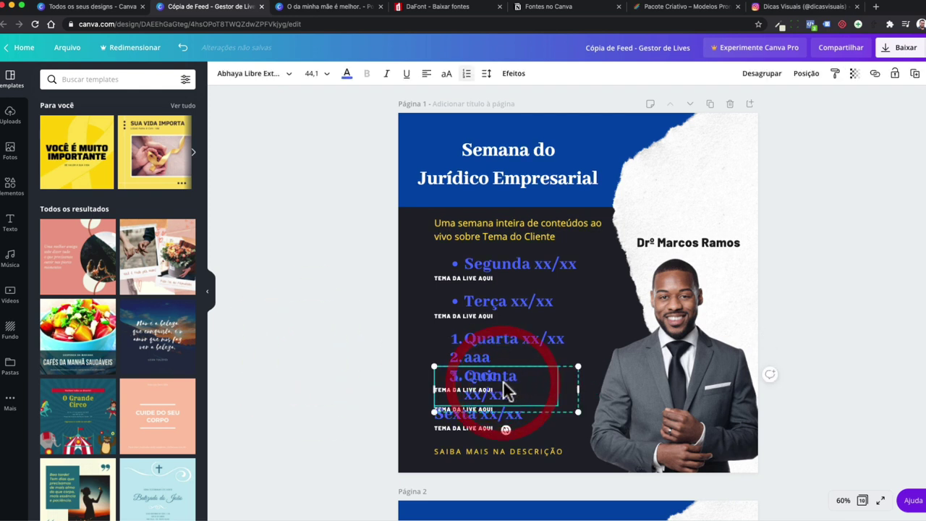
# Undo the numbered-list changes on the Quarta and Quinta titles
pyautogui.press('super+z')
pyautogui.press('super+z')
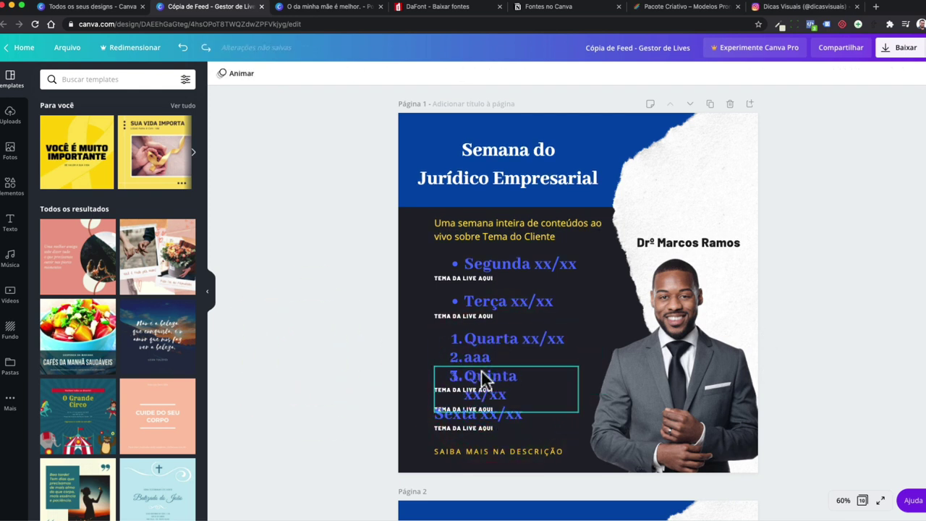
pyautogui.press('super+z')
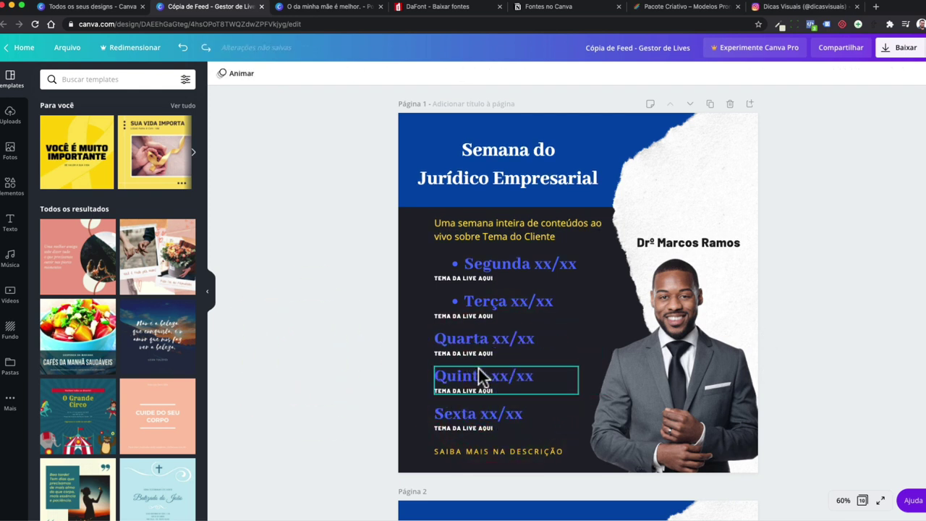
# Look through the other pages of the lives design, and switch to the Pacote Criativo site to view its template packs
pyautogui.click(382, 298)
pyautogui.scroll(-10, 382, 298)
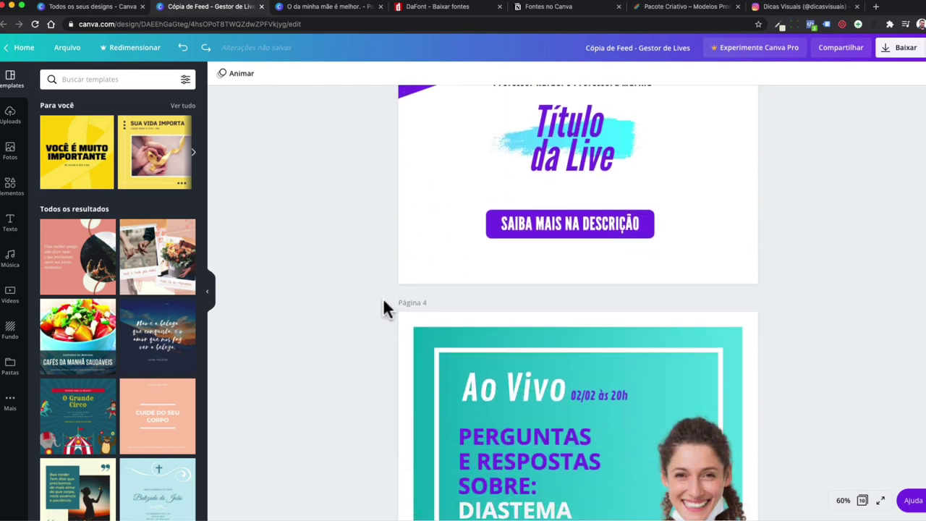
pyautogui.scroll(15, 383, 297)
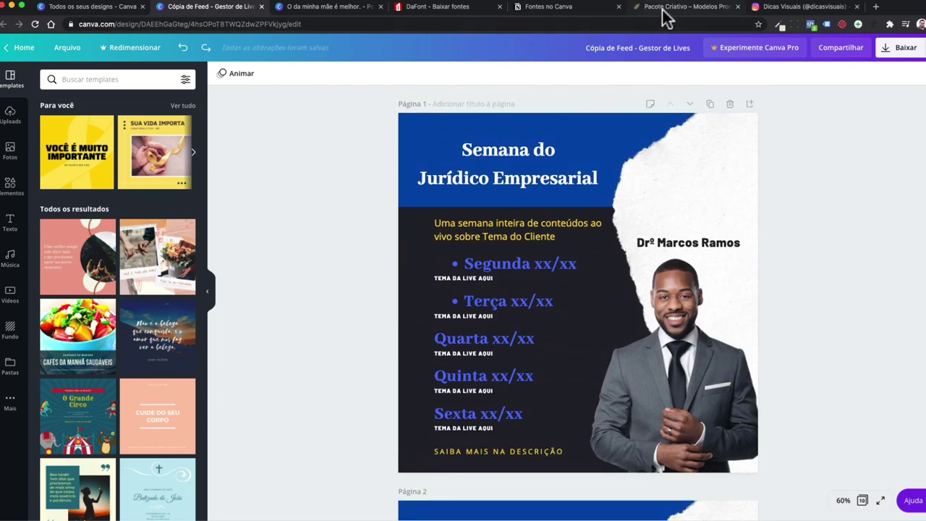
pyautogui.click(666, 10)
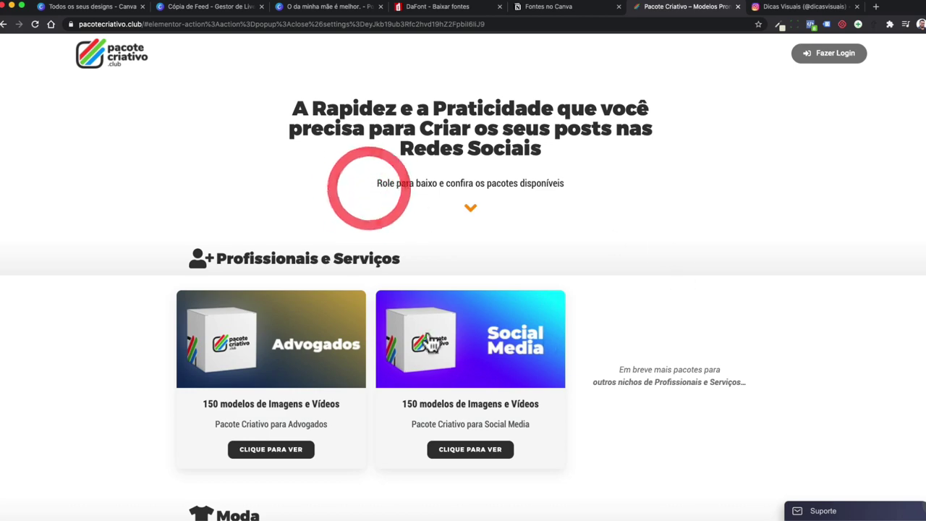
pyautogui.scroll(-4, 438, 333)
pyautogui.scroll(4, 364, 244)
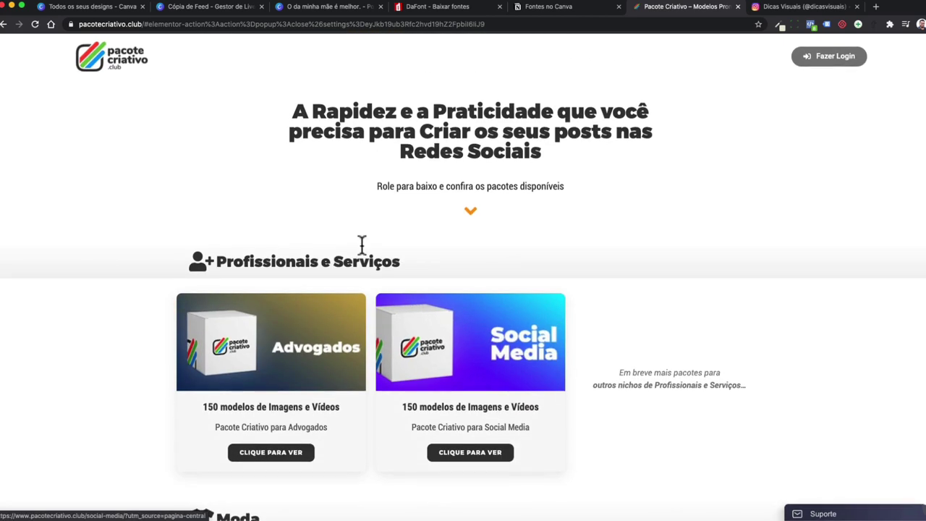
pyautogui.click(118, 70)
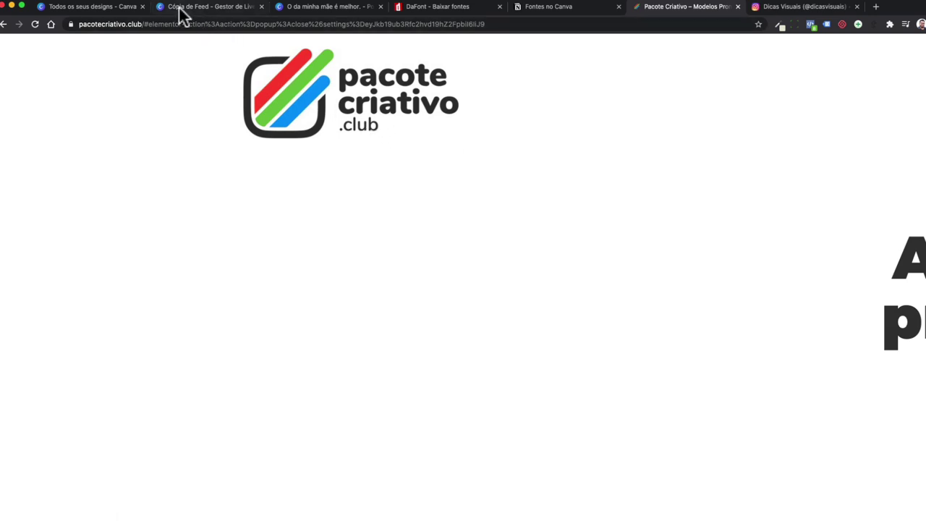
# Close the "Cópia de Feed - Gestor de Lives" design and switch to the "O da minha mãe é melhor." design
pyautogui.click(261, 7)
pyautogui.click(186, 10)
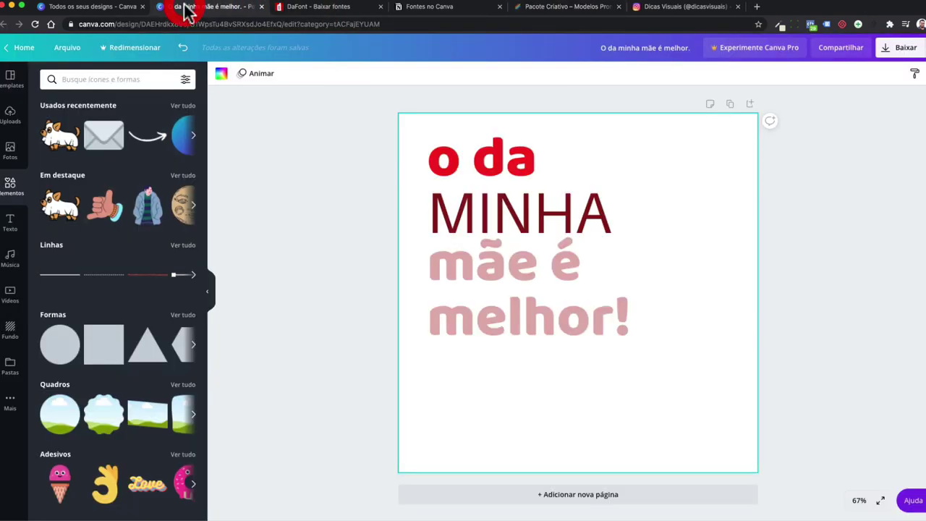
pyautogui.moveTo(344, 159); pyautogui.dragTo(585, 348)
pyautogui.click(515, 365)
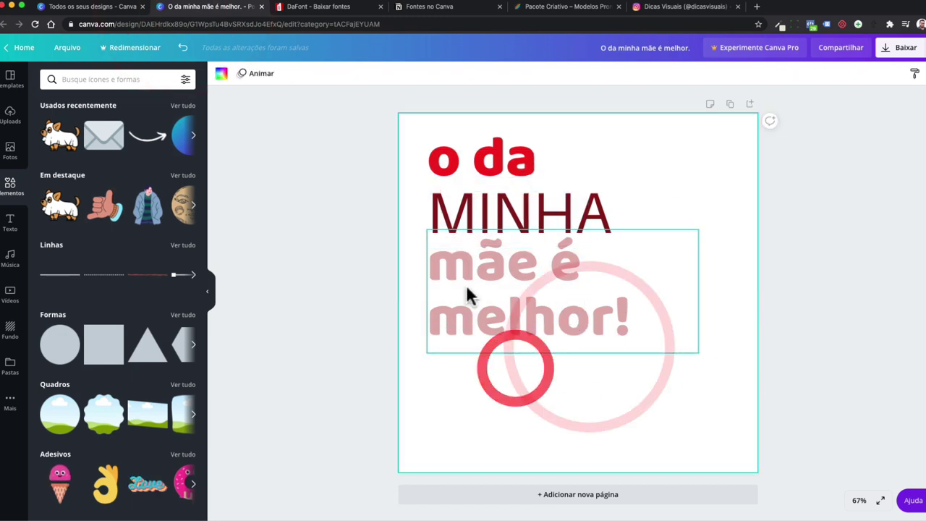
# Move the "mãe é melhor!" text down to leave a gap below "MINHA"
pyautogui.click(533, 207)
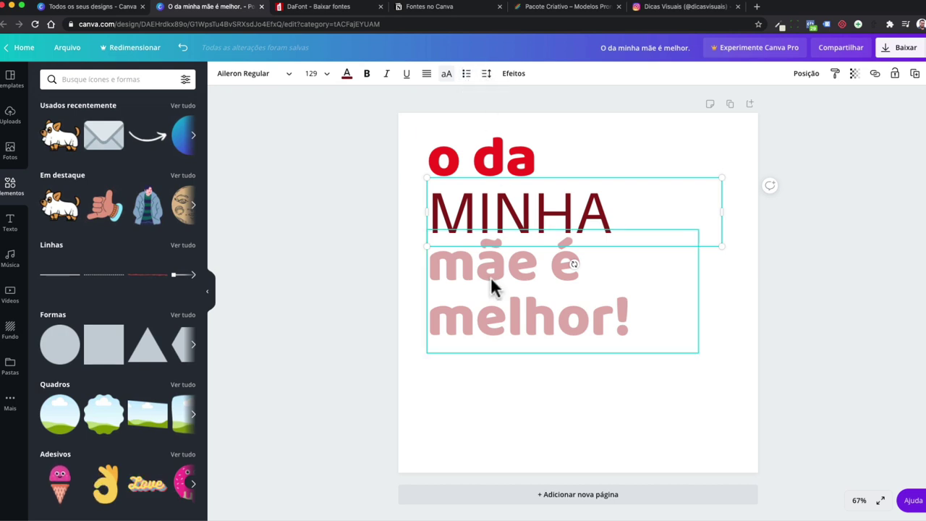
pyautogui.moveTo(497, 295); pyautogui.dragTo(492, 319)
pyautogui.click(478, 217)
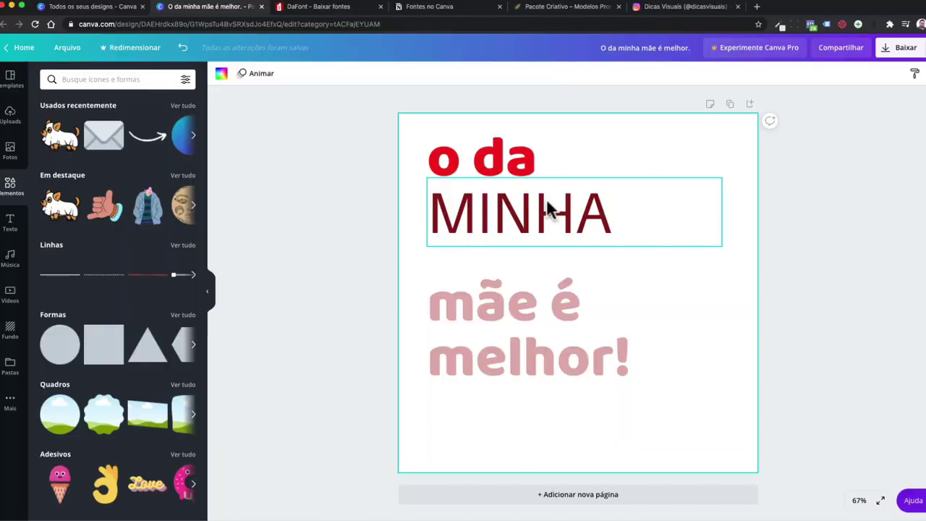
# Try several letter spacings on the "MINHA" text, such as 53, and settle on 307
pyautogui.click(547, 200)
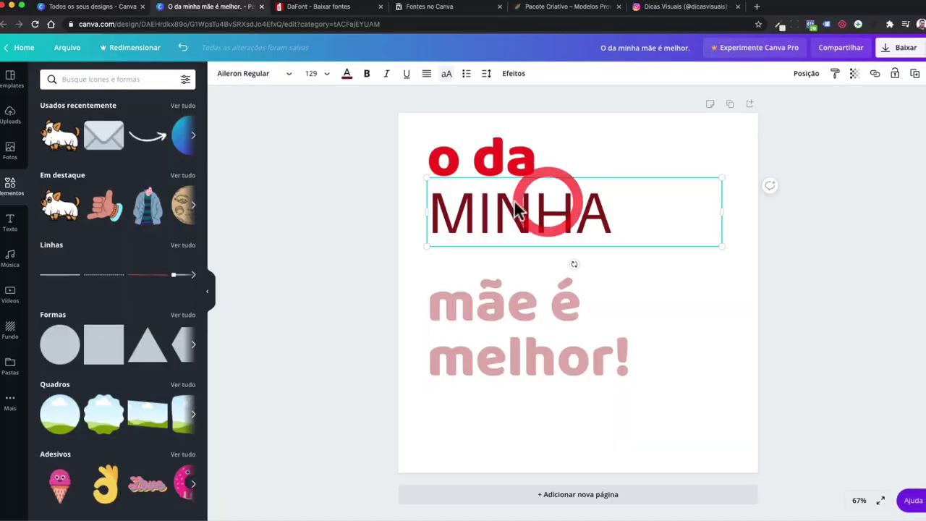
pyautogui.click(487, 76)
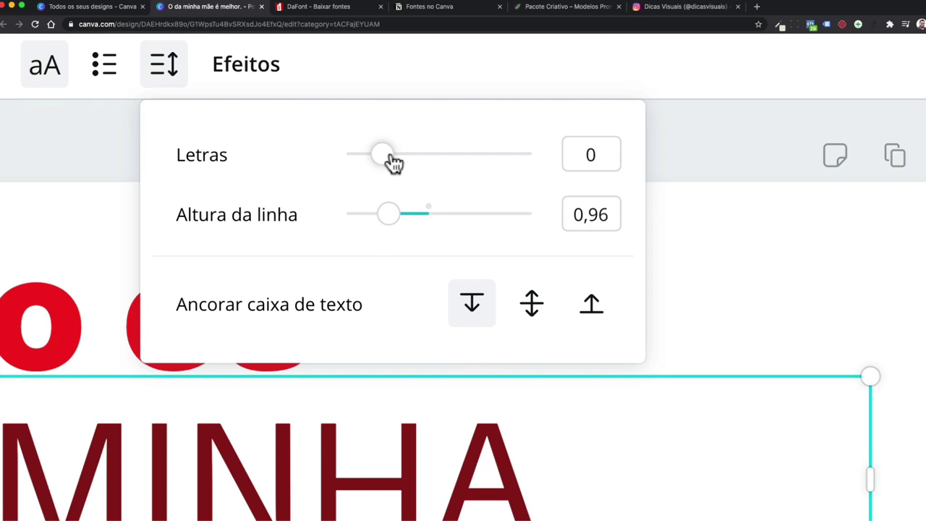
pyautogui.moveTo(385, 243); pyautogui.dragTo(423, 244)
pyautogui.moveTo(424, 159)
pyautogui.mouseDown()
pyautogui.moveTo(467, 159)
pyautogui.moveTo(439, 159)
pyautogui.mouseUp()
pyautogui.moveTo(439, 87); pyautogui.dragTo(394, 89)
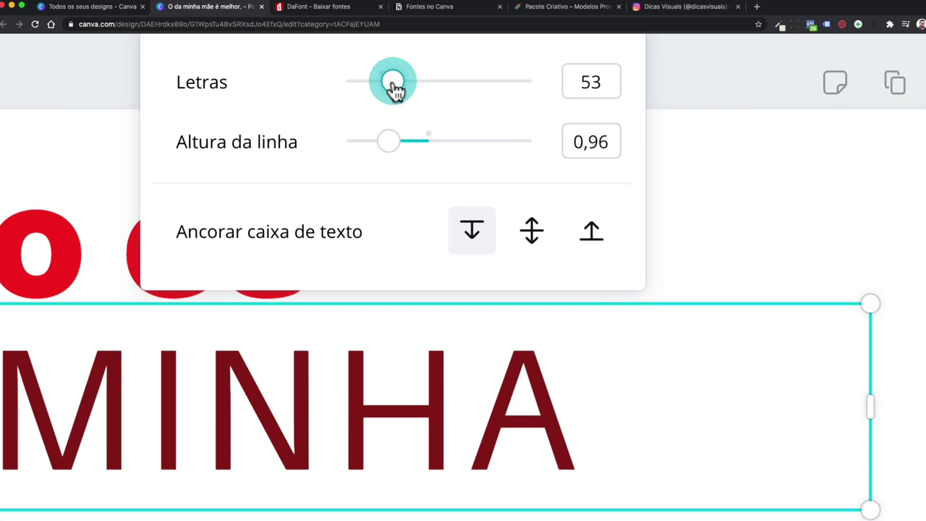
pyautogui.moveTo(395, 88); pyautogui.dragTo(440, 87)
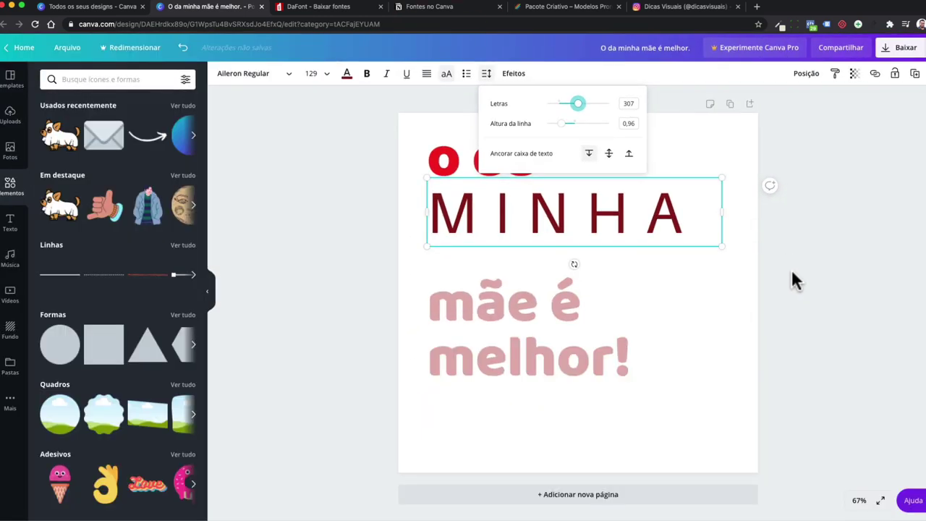
pyautogui.click(792, 273)
# Try a wider letter spacing of 540 on the "MINHA" text
pyautogui.click(661, 236)
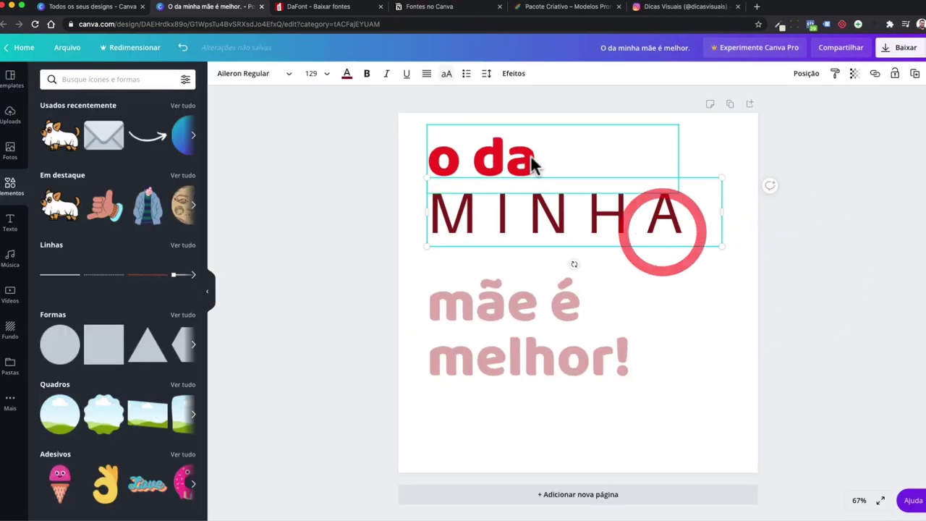
pyautogui.click(488, 76)
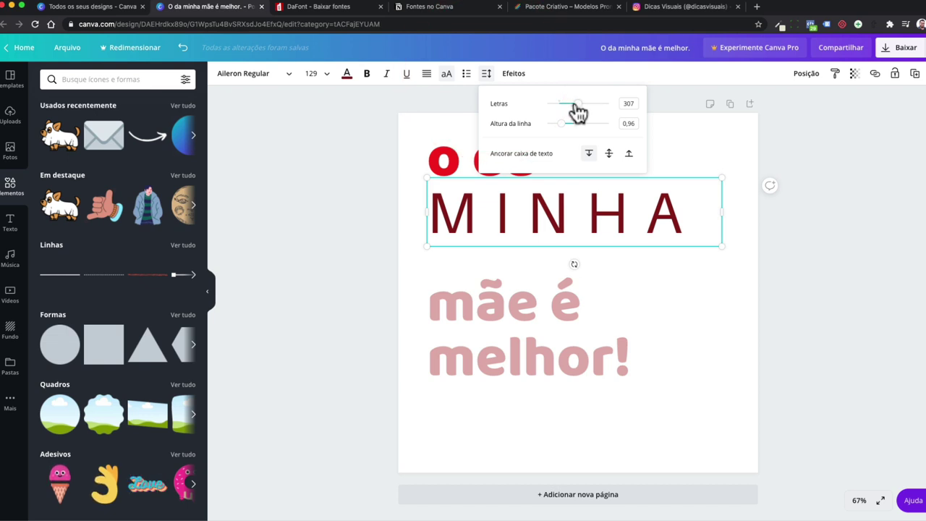
pyautogui.moveTo(592, 105); pyautogui.dragTo(592, 109)
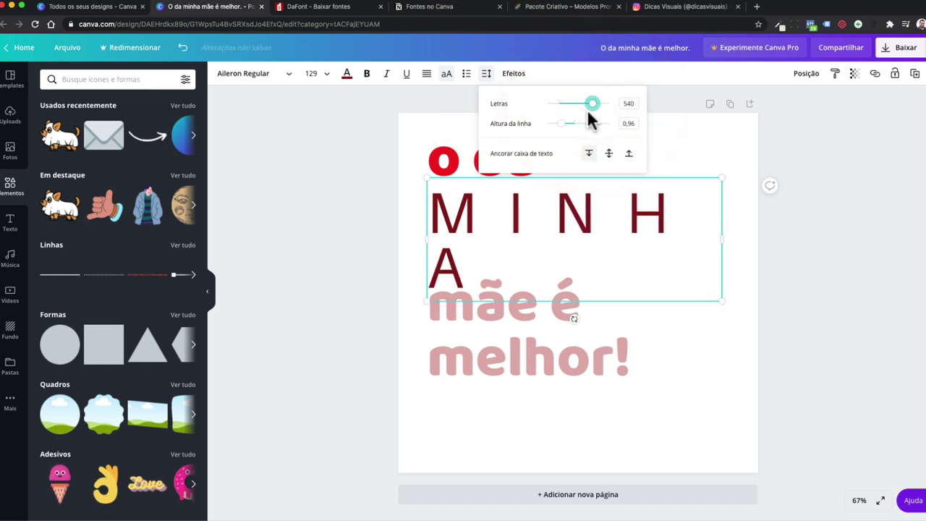
pyautogui.click(691, 134)
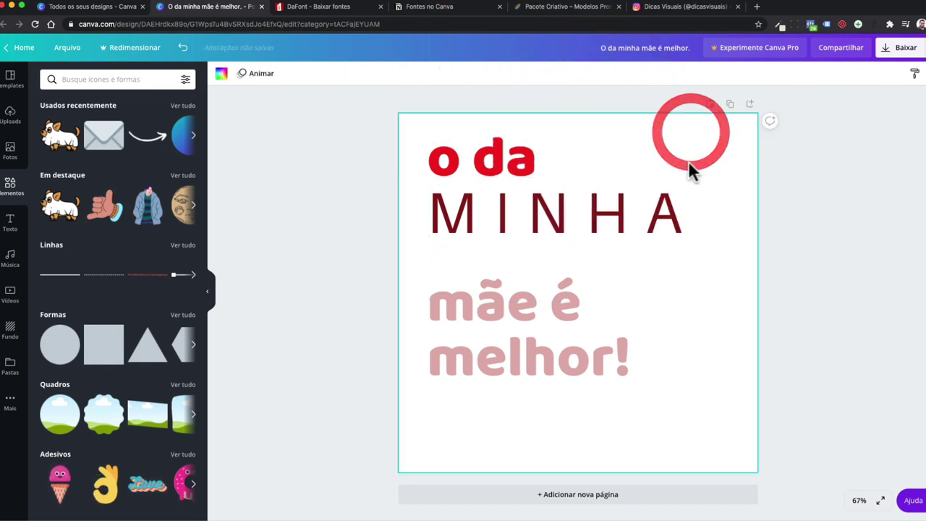
# Set the line height of the "mãe é melhor!" text to 0,66
pyautogui.click(534, 301)
pyautogui.click(488, 75)
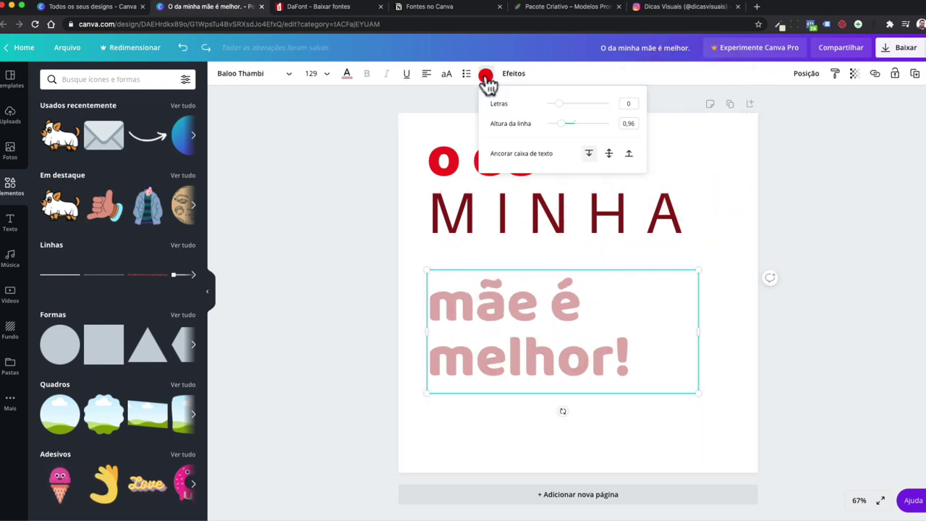
pyautogui.moveTo(555, 119)
pyautogui.mouseDown()
pyautogui.moveTo(585, 130)
pyautogui.moveTo(536, 131)
pyautogui.moveTo(555, 130)
pyautogui.mouseUp()
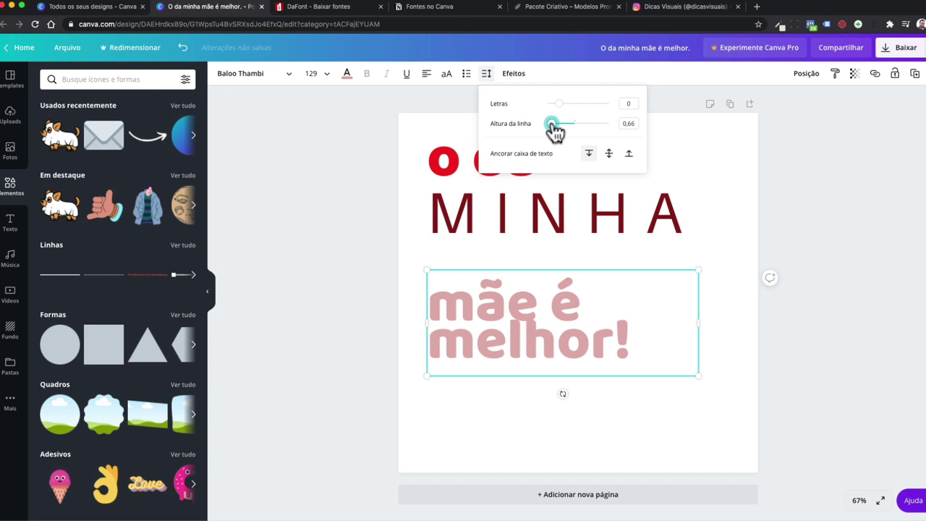
# Indent the second line of the "mãe é melhor!" text by inserting a space before "melhor!"
pyautogui.doubleClick(435, 339)
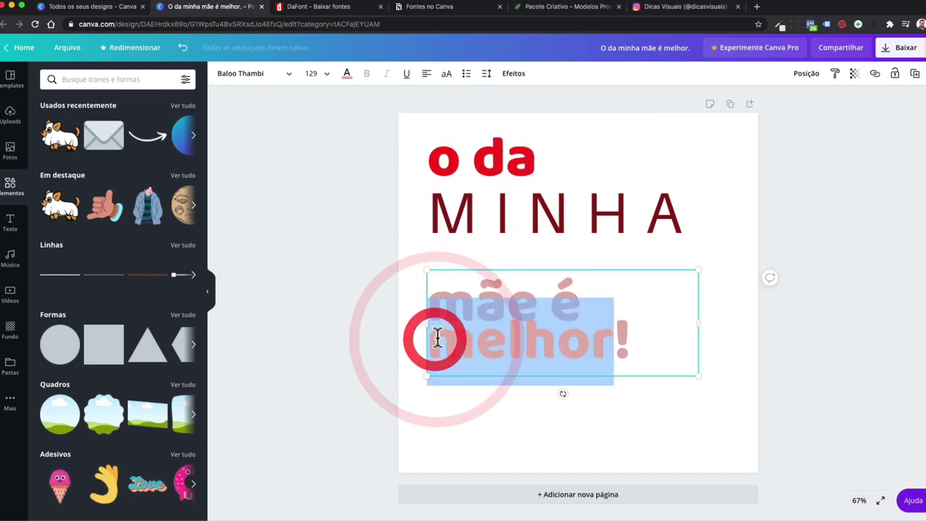
pyautogui.keyDown('shift'); pyautogui.click(507, 340); pyautogui.keyUp('shift')
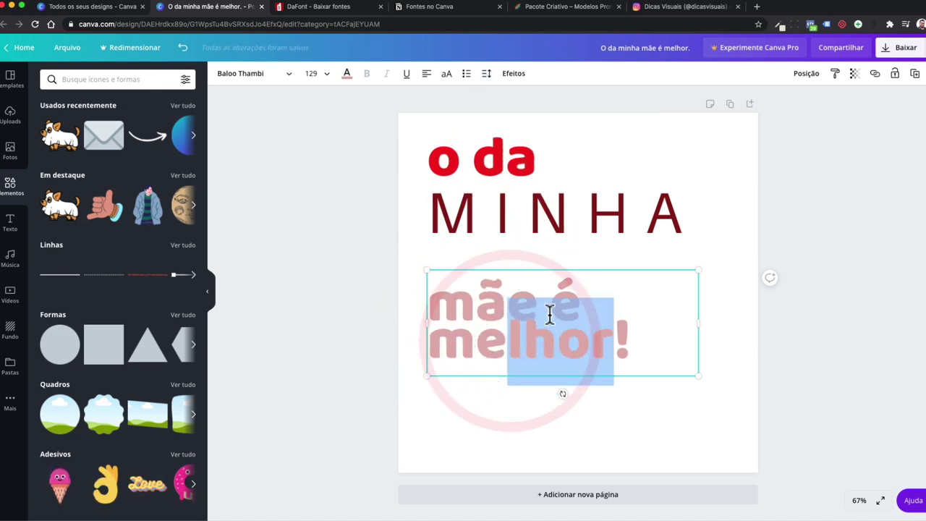
pyautogui.click(443, 340)
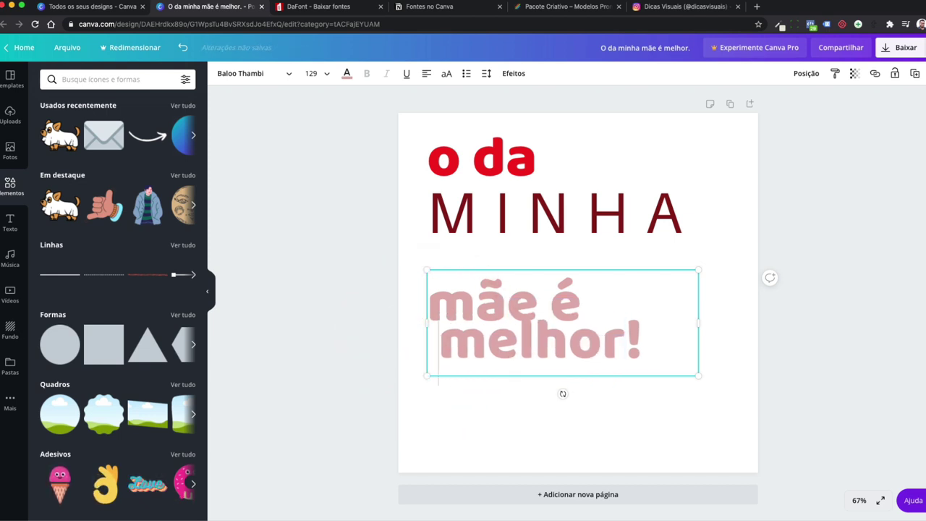
pyautogui.click(470, 409)
pyautogui.click(535, 352)
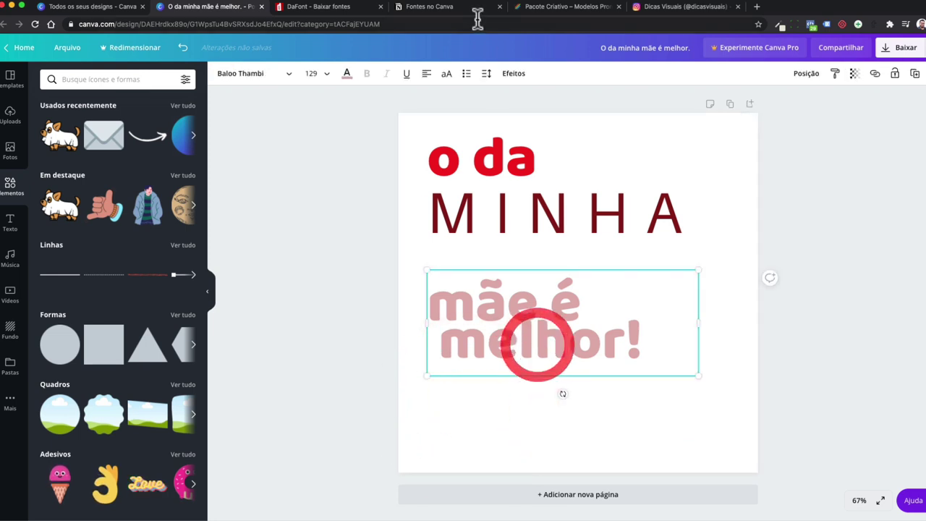
# Tighten the letter spacing of the "mãe é melhor!" text to -65
pyautogui.click(513, 73)
pyautogui.click(487, 73)
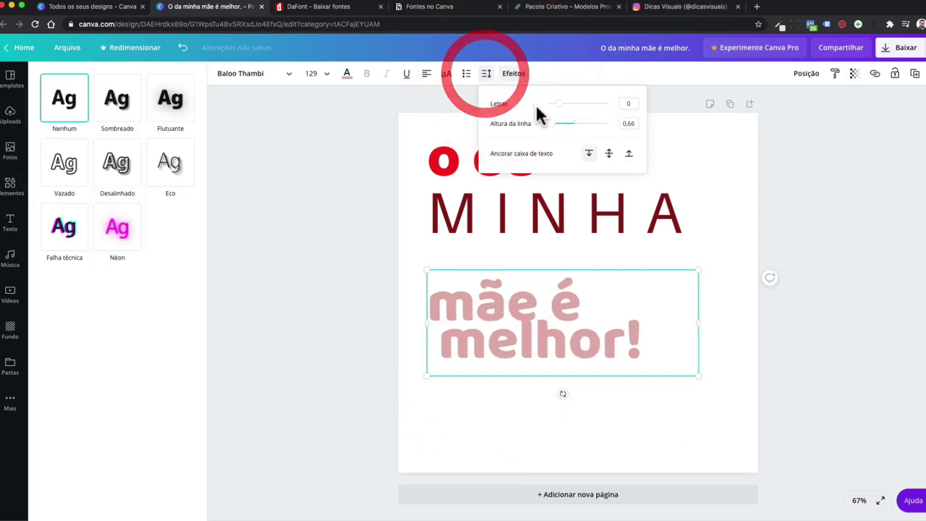
pyautogui.click(515, 76)
pyautogui.click(489, 76)
pyautogui.moveTo(559, 105); pyautogui.dragTo(555, 105)
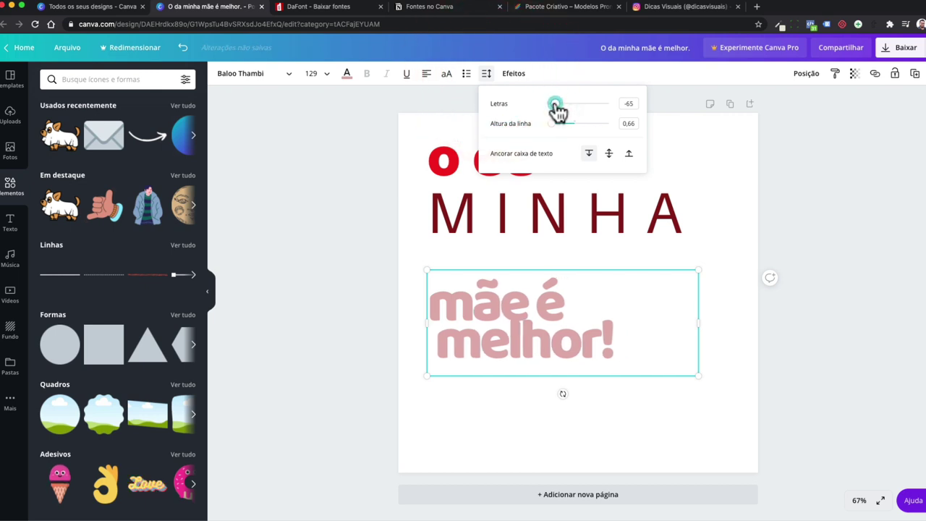
pyautogui.click(531, 398)
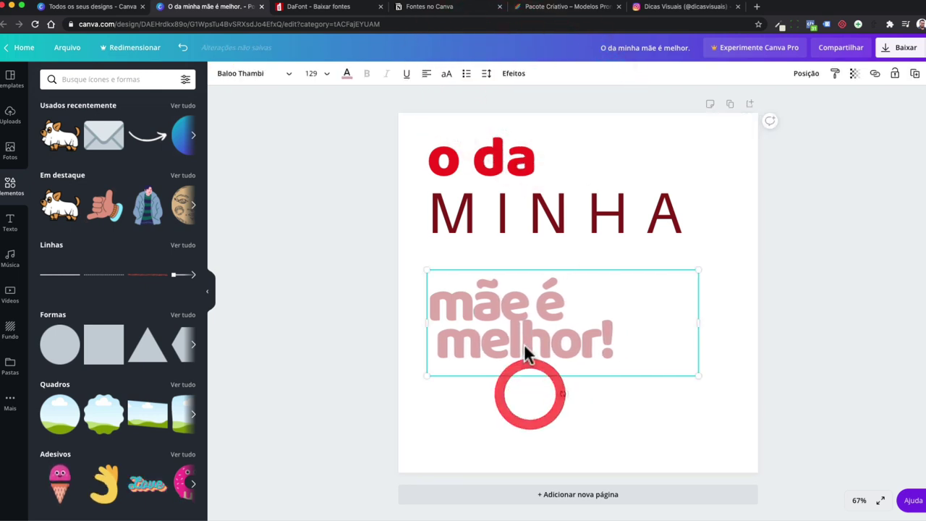
# Duplicate the "mãe é melhor!" text, place the copy below the original, and trim the copy to just "melhor!" without the leading space
pyautogui.click(912, 74)
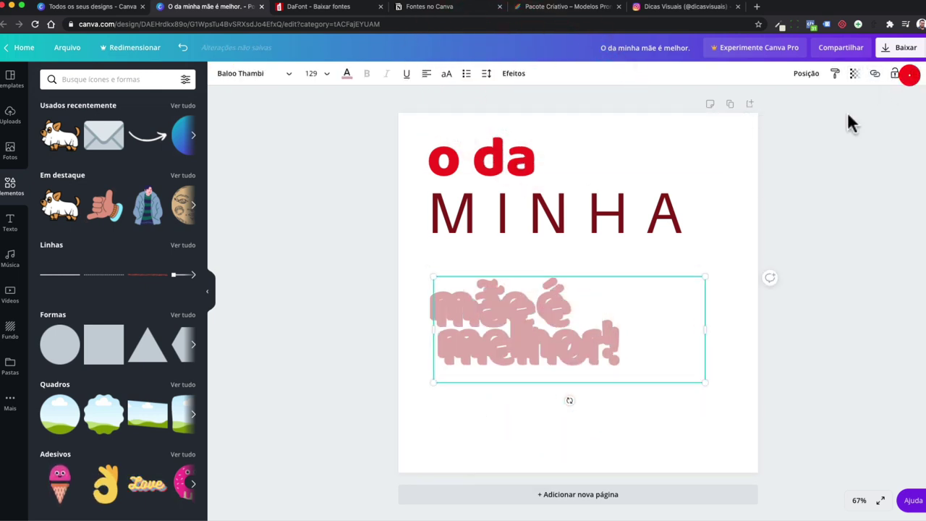
pyautogui.moveTo(544, 351); pyautogui.dragTo(546, 411)
pyautogui.click(533, 409)
pyautogui.click(526, 394)
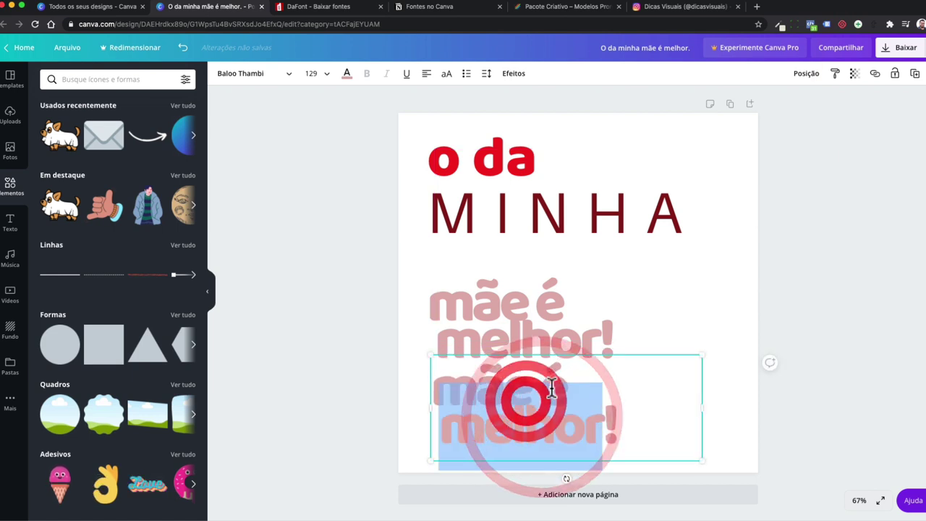
pyautogui.click(554, 389)
pyautogui.keyDown('shift'); pyautogui.click(424, 377); pyautogui.keyUp('shift')
pyautogui.press('BackSpace')
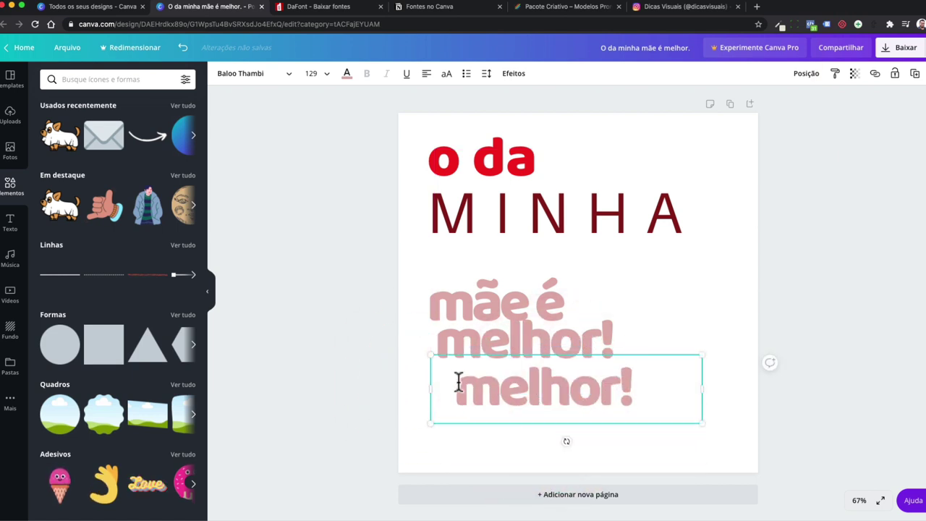
pyautogui.click(414, 385)
# Delete "melhor!" from the original text box and move the separate "melhor!" text up directly beneath "mãe é"
pyautogui.click(457, 332)
pyautogui.click(510, 341)
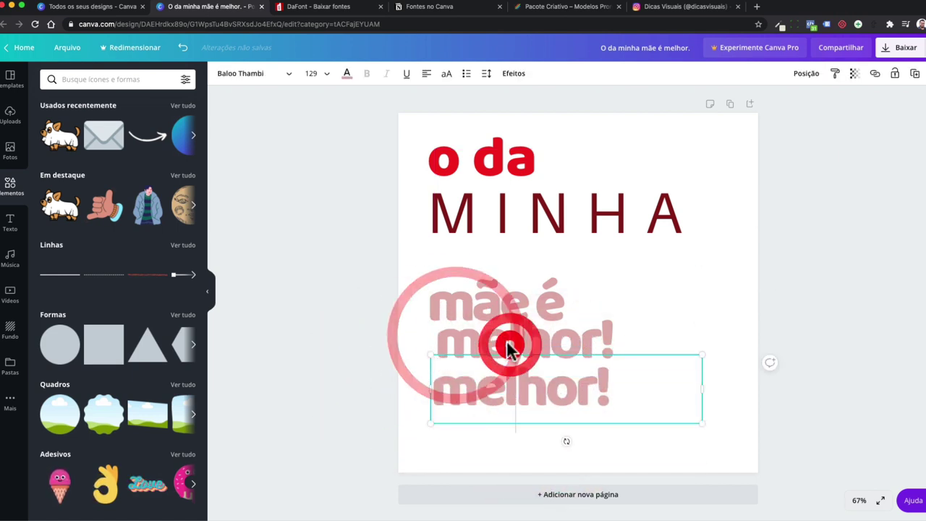
pyautogui.click(643, 341)
pyautogui.click(543, 337)
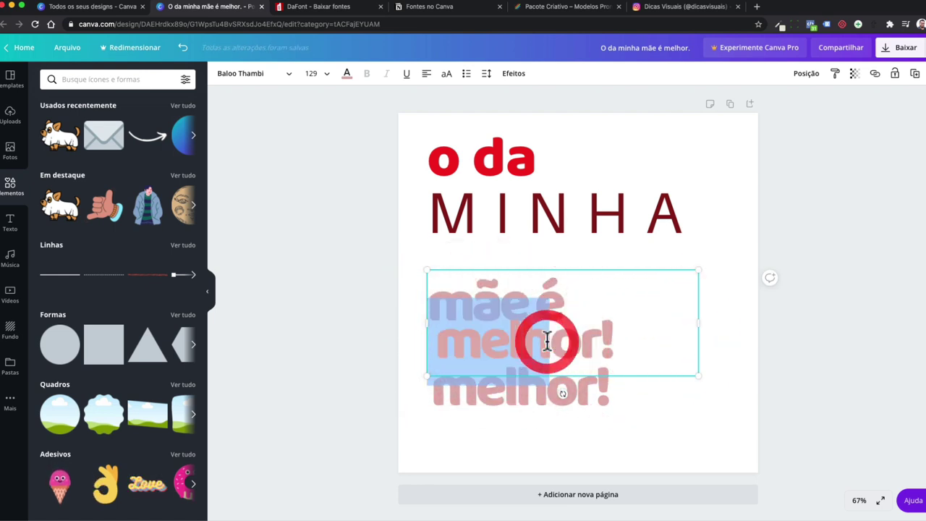
pyautogui.doubleClick(545, 341)
pyautogui.press('BackSpace')
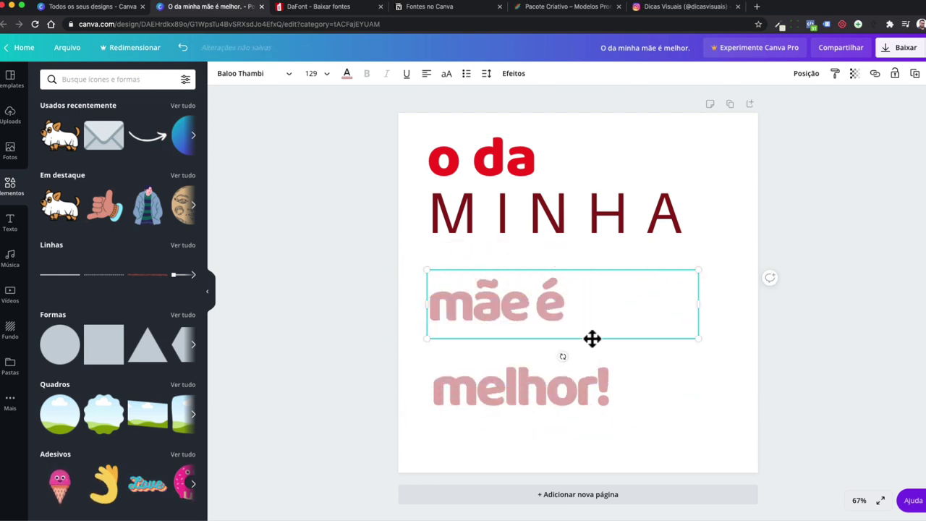
pyautogui.moveTo(516, 380); pyautogui.dragTo(533, 288)
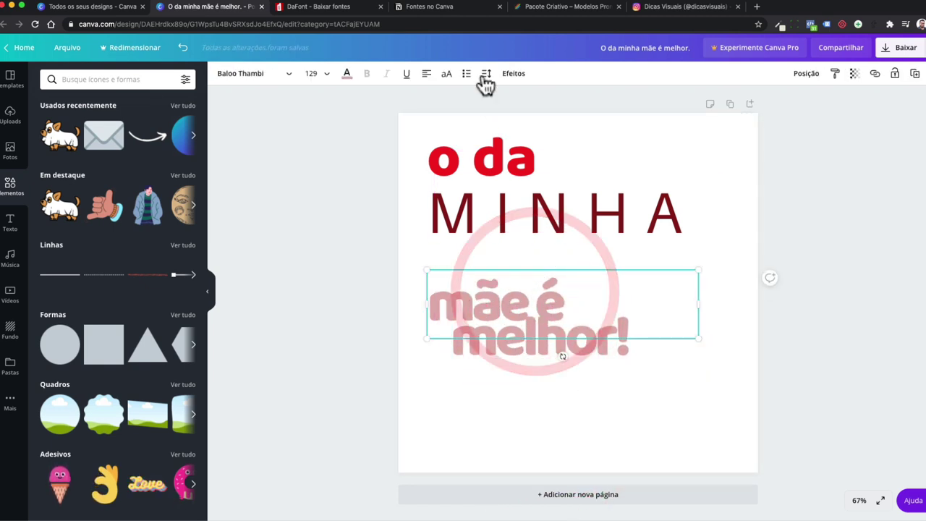
# Set the letter spacing of the "mãe é" text to 0 and shift "melhor!" slightly to the right
pyautogui.click(486, 73)
pyautogui.moveTo(554, 109); pyautogui.dragTo(558, 108)
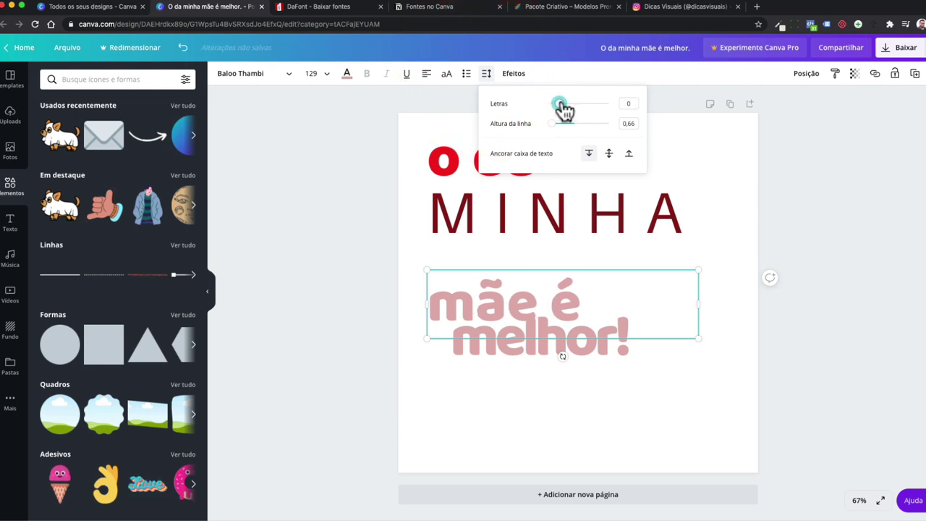
pyautogui.moveTo(522, 347); pyautogui.dragTo(537, 346)
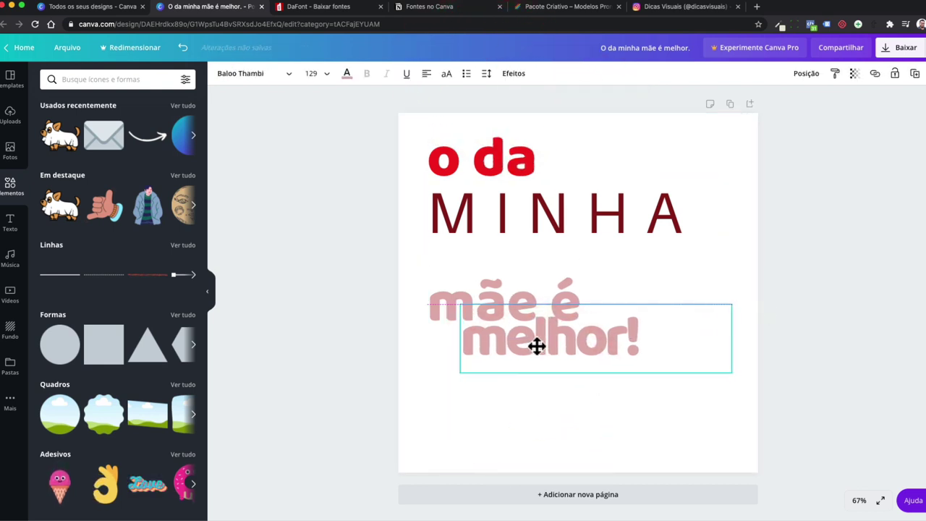
pyautogui.click(508, 421)
pyautogui.moveTo(404, 296); pyautogui.dragTo(585, 372)
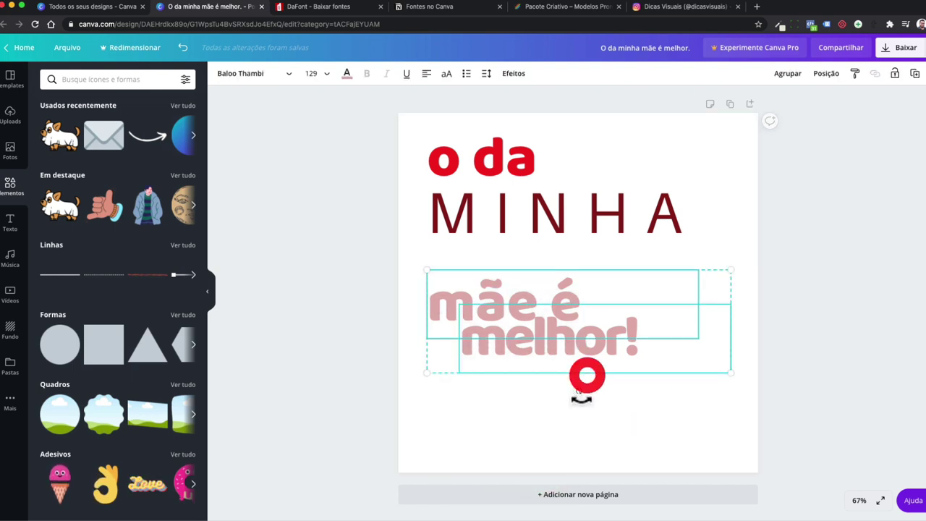
pyautogui.click(579, 399)
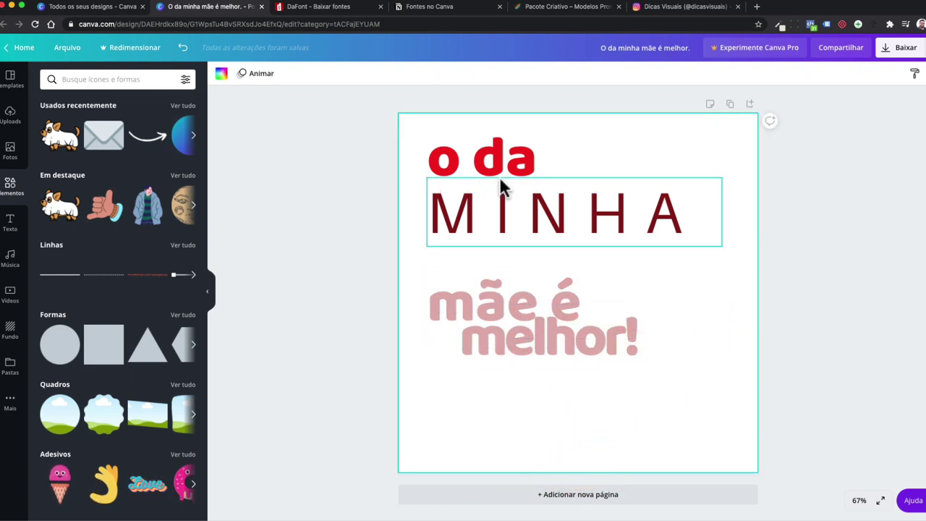
# Try anchoring the "melhor!" text box to the bottom, and set the anchor back to the top
pyautogui.click(515, 309)
pyautogui.click(486, 73)
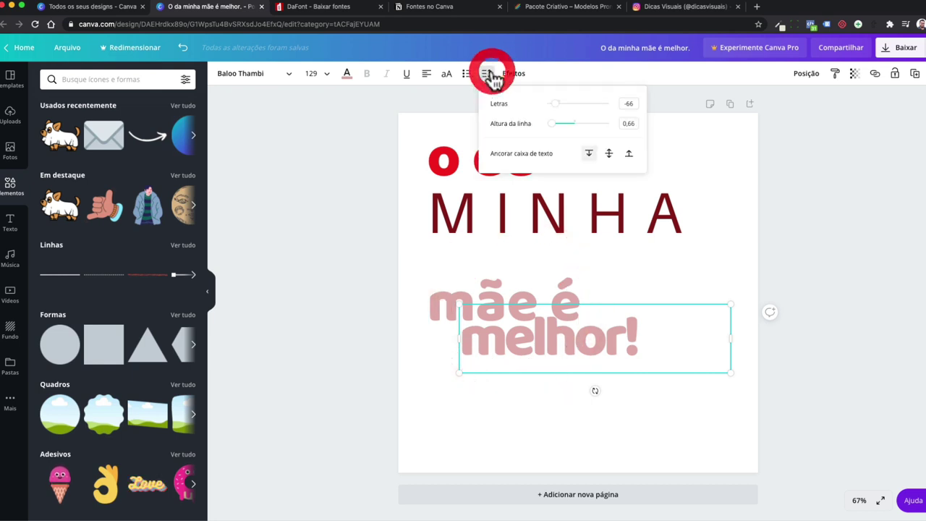
pyautogui.click(628, 155)
pyautogui.click(589, 154)
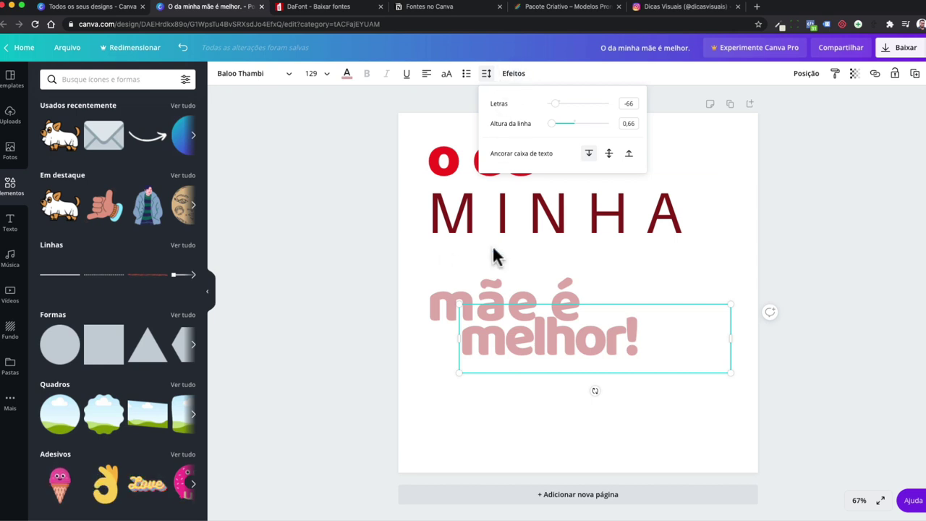
pyautogui.click(495, 254)
# Show the text effects available for the "melhor!" text and leave them without applying one
pyautogui.click(537, 315)
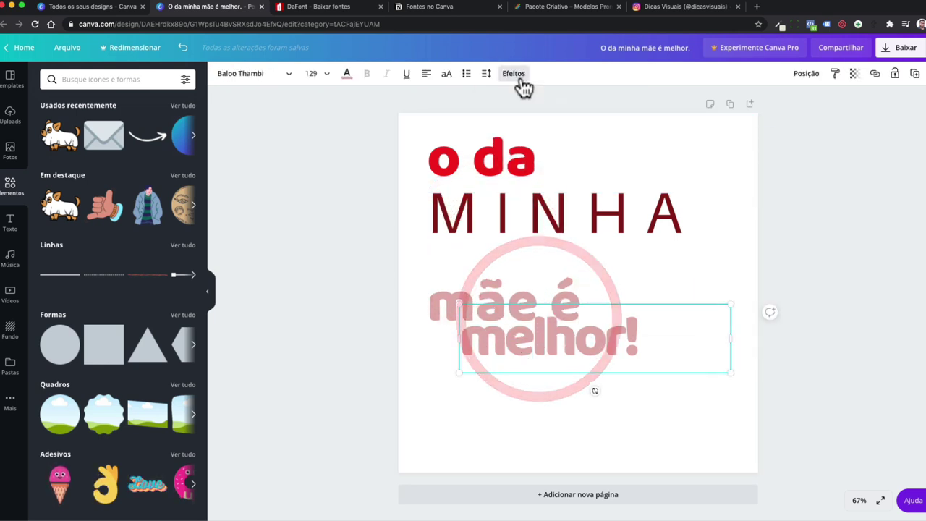
pyautogui.click(520, 78)
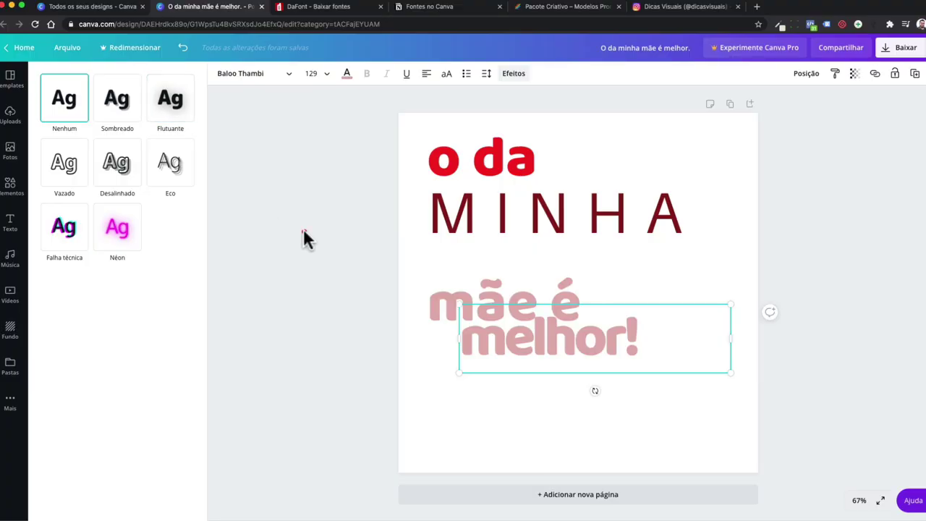
pyautogui.moveTo(304, 238); pyautogui.dragTo(672, 452)
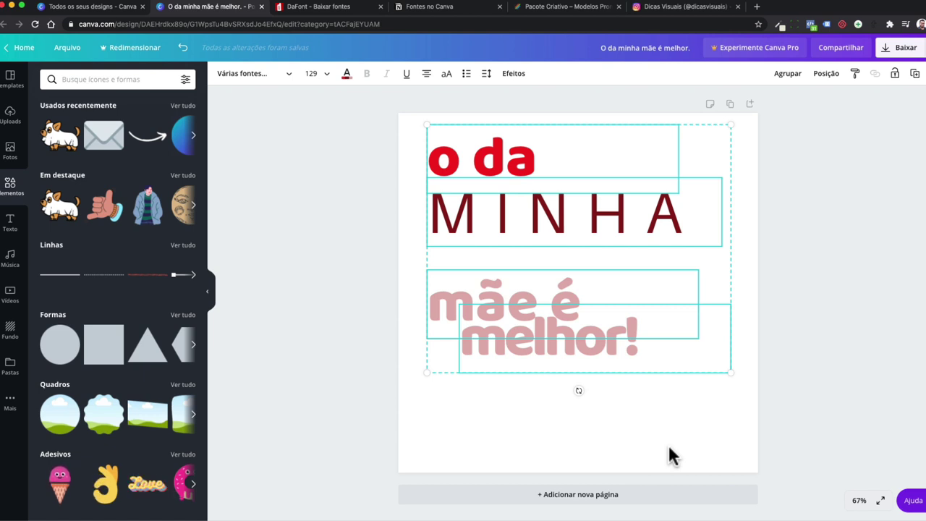
# Group the "o da" and "MINHA" texts and move the group down closer to "mãe é"
pyautogui.moveTo(379, 244); pyautogui.dragTo(472, 217)
pyautogui.click(791, 73)
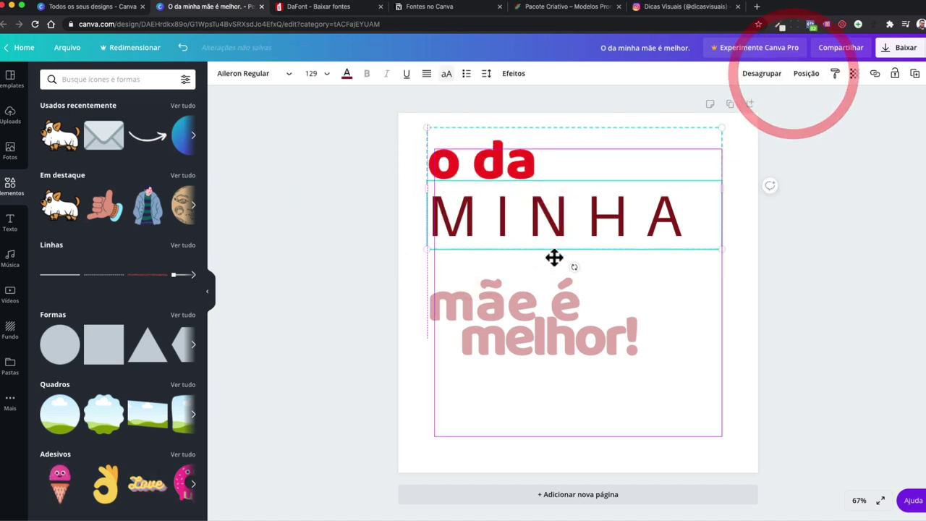
pyautogui.moveTo(555, 256); pyautogui.dragTo(526, 241)
# Select the "o da" and "MINHA" texts individually inside the group to show how grouped items behave
pyautogui.click(469, 185)
pyautogui.click(474, 239)
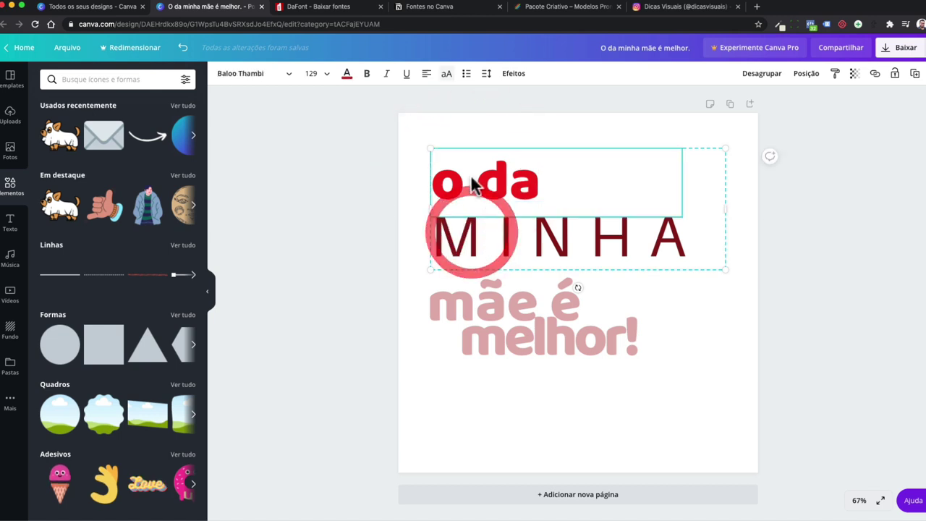
pyautogui.click(471, 181)
pyautogui.click(479, 244)
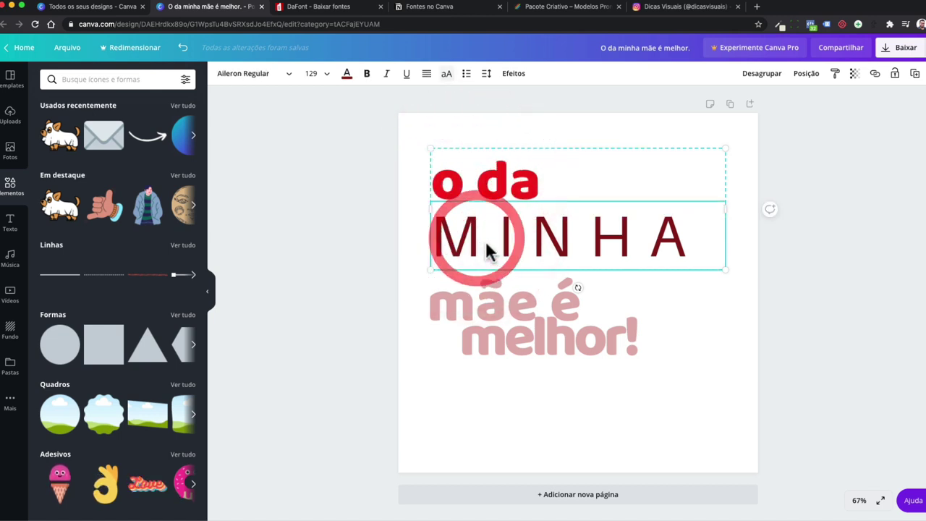
pyautogui.click(447, 183)
pyautogui.click(531, 312)
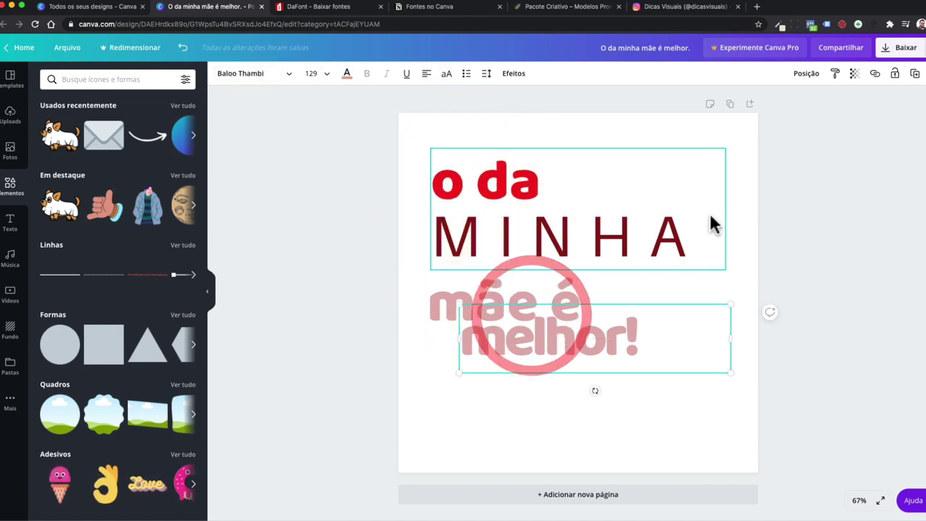
# Ungroup the "o da" and "MINHA" texts
pyautogui.click(514, 194)
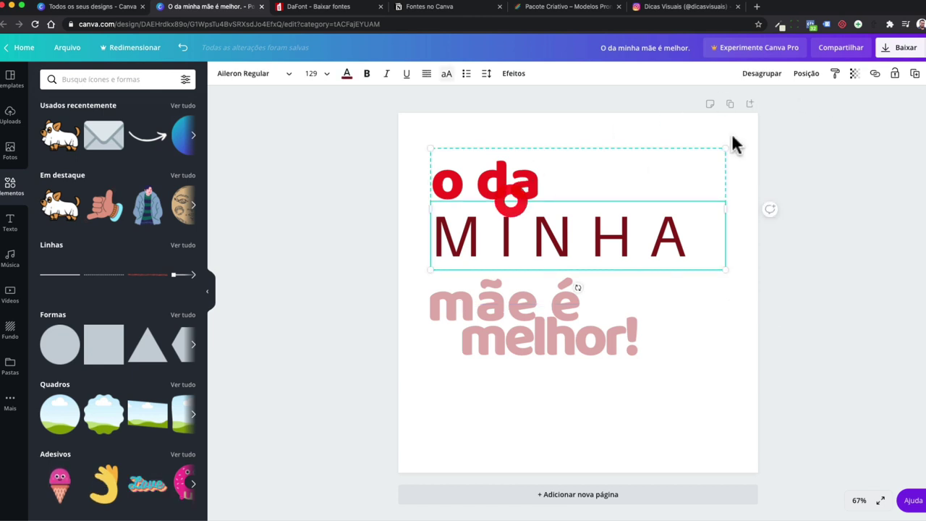
pyautogui.click(771, 75)
pyautogui.click(584, 128)
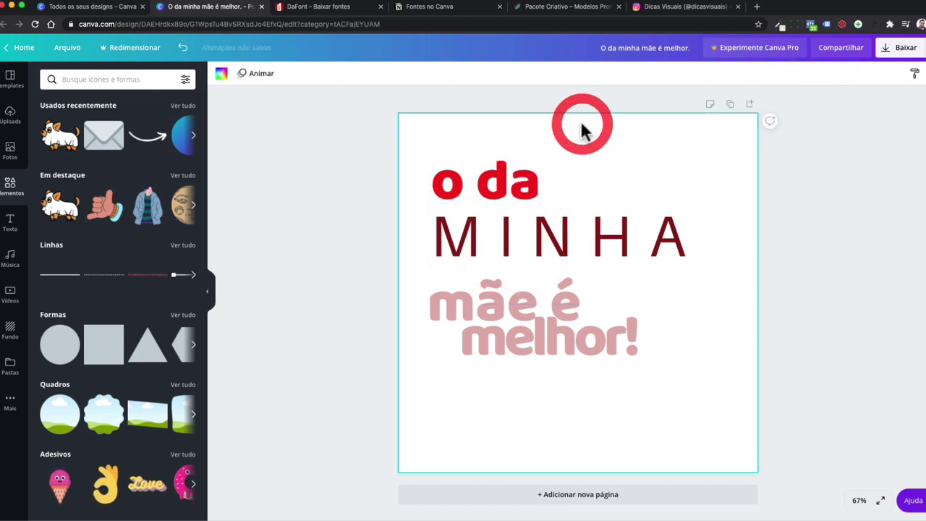
# Switch to the dicasvisuais Instagram profile and browse its regular posts for the one on Canva's new function
pyautogui.click(649, 15)
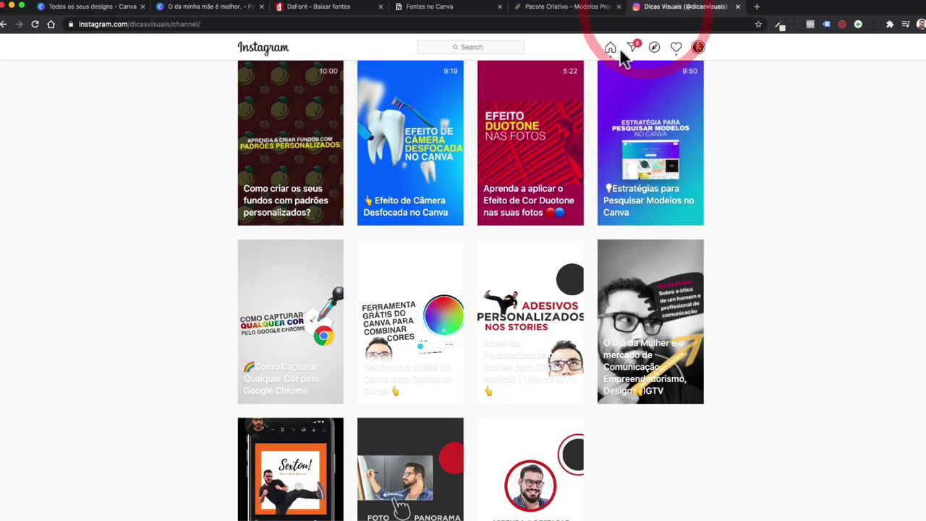
pyautogui.scroll(10, 391, 203)
pyautogui.scroll(-1, 387, 260)
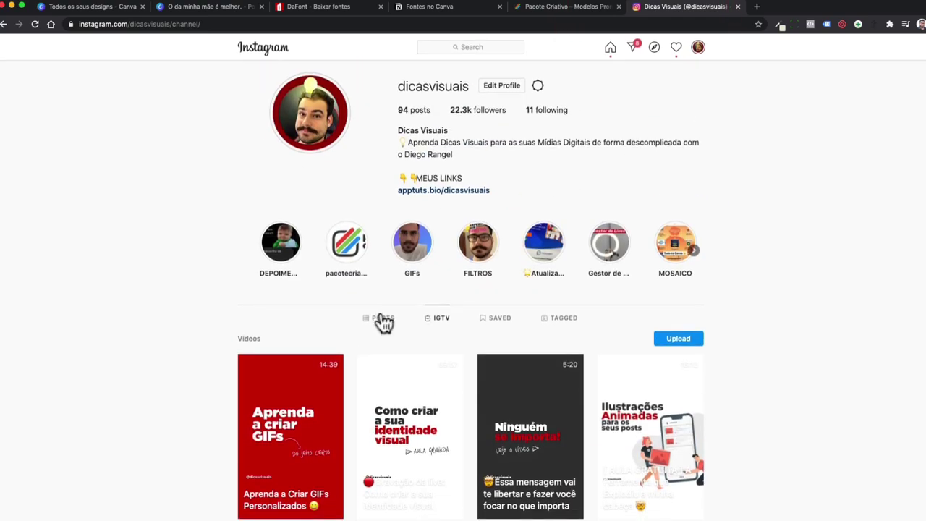
pyautogui.click(383, 322)
pyautogui.scroll(-10, 383, 322)
pyautogui.scroll(-5, 385, 323)
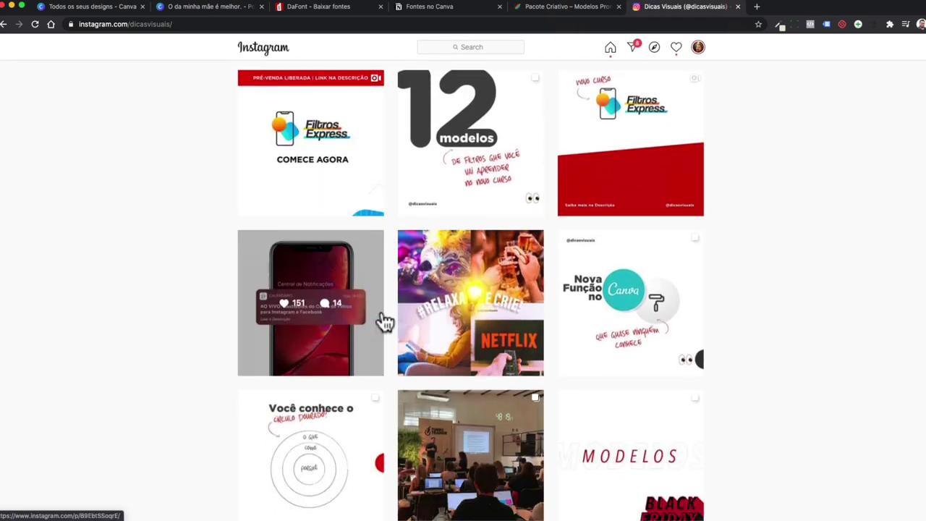
# Open the "Nova Função no Canva" post and advance its carousel to the video about copying formatting
pyautogui.click(628, 313)
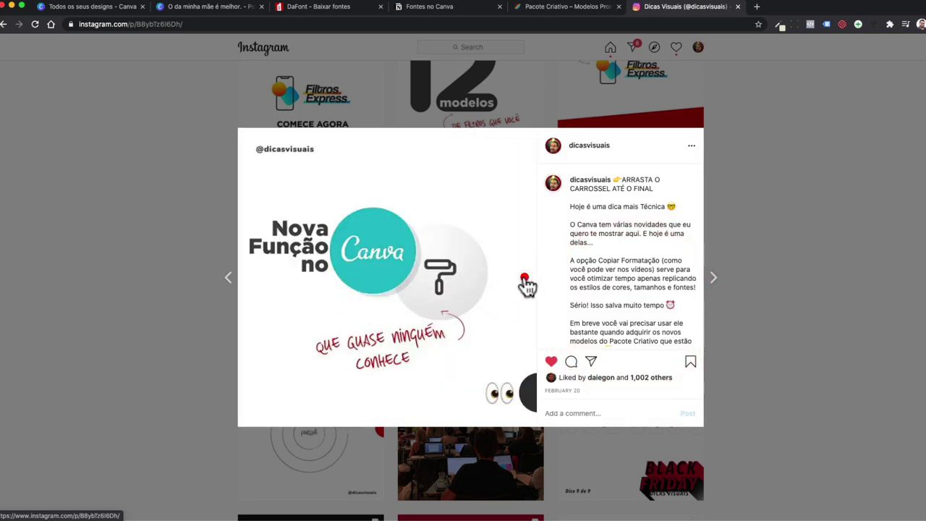
pyautogui.click(526, 279)
pyautogui.click(526, 279)
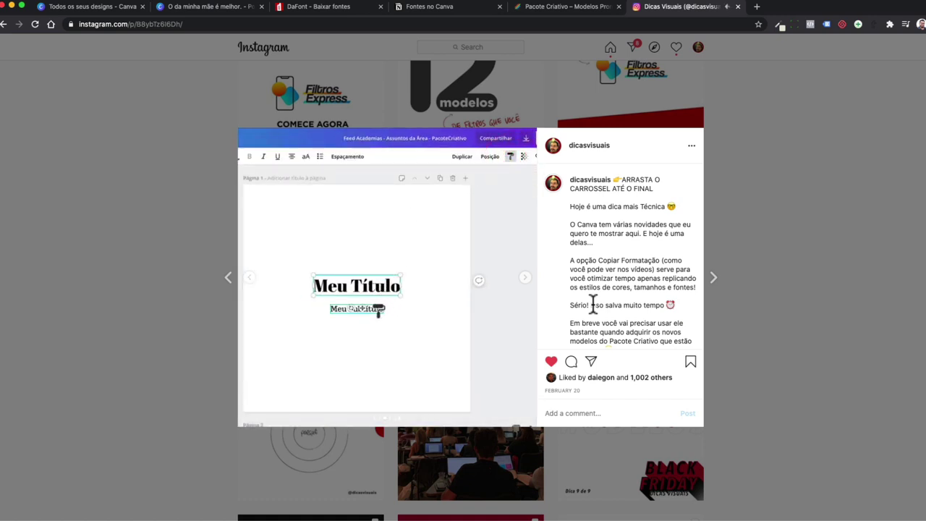
# Switch back to the Canva design and copy the style of the "o da" text onto the "MINHA" text
pyautogui.click(207, 7)
pyautogui.click(507, 201)
pyautogui.click(504, 190)
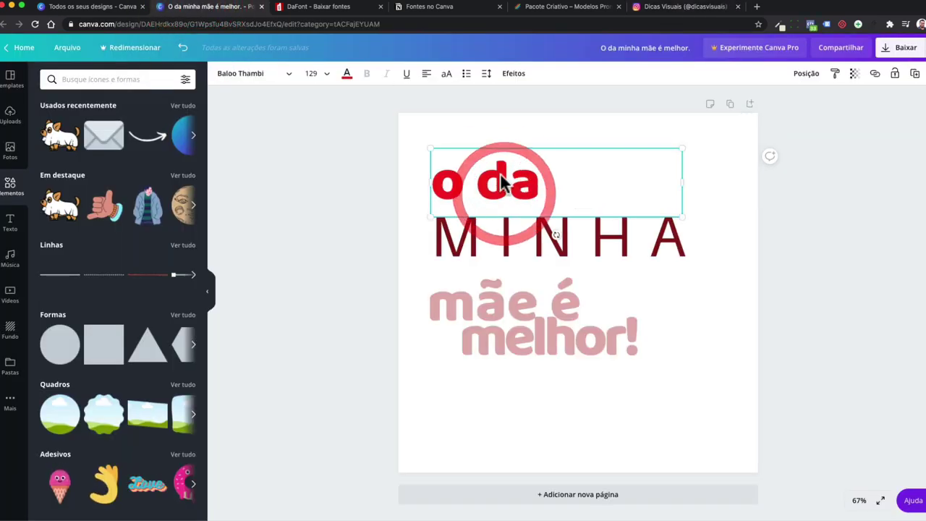
pyautogui.click(835, 75)
pyautogui.click(512, 236)
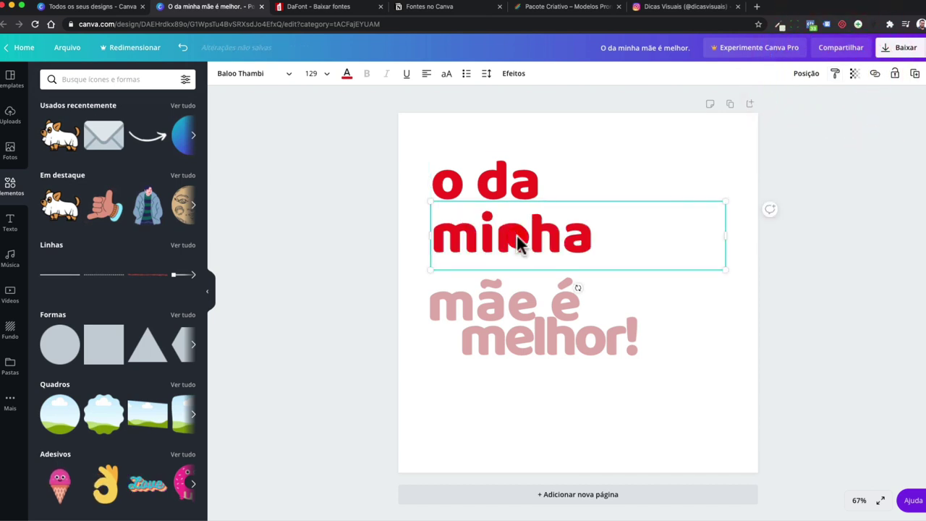
# Copy the style of the "minha" text onto the "mãe é" text
pyautogui.click(589, 233)
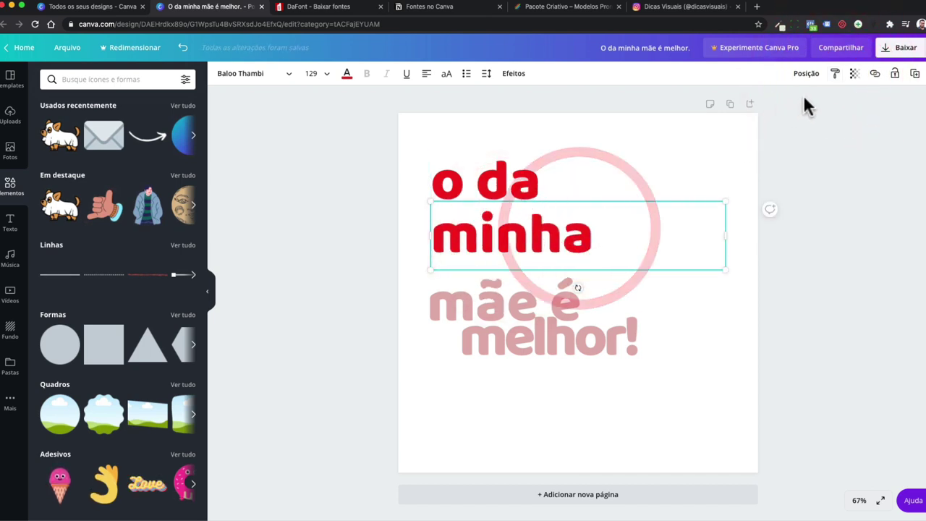
pyautogui.click(836, 76)
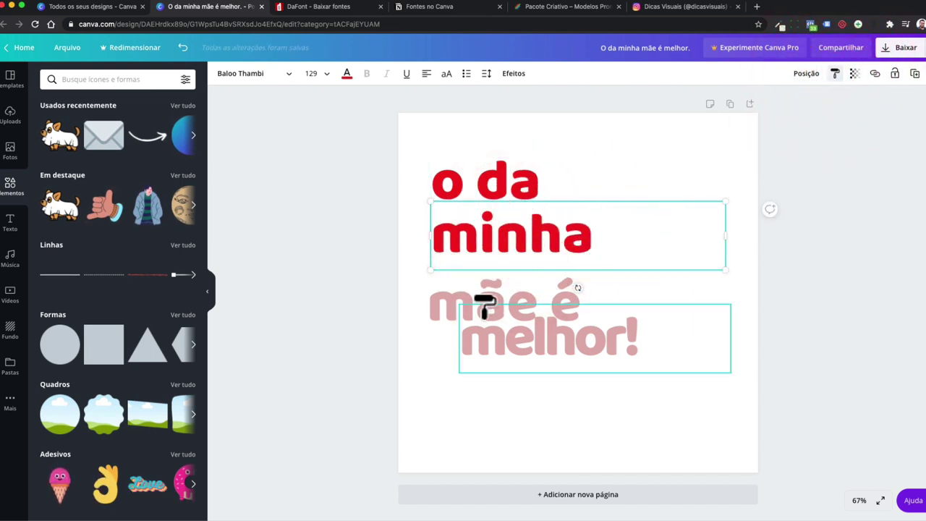
pyautogui.click(487, 297)
# Copy the light pink style of the "melhor!" text onto the "minha" text
pyautogui.click(495, 345)
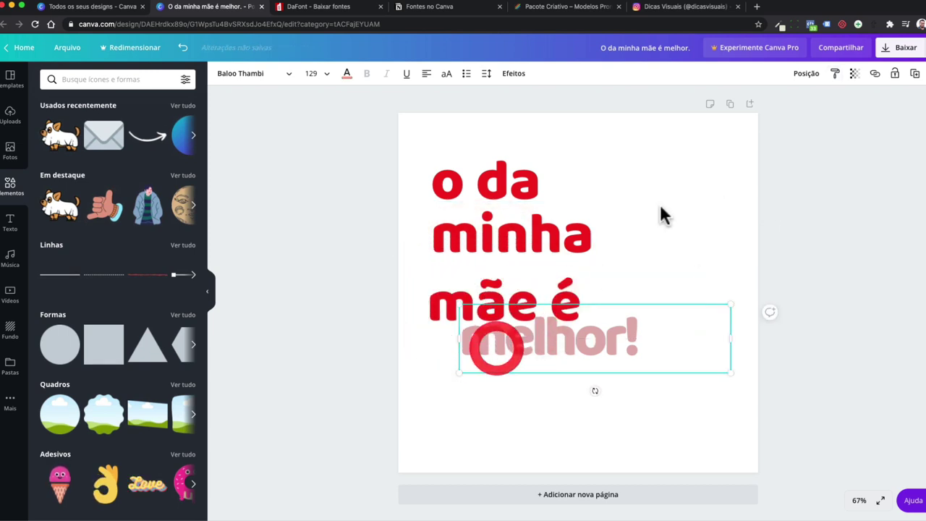
pyautogui.click(836, 75)
pyautogui.click(503, 235)
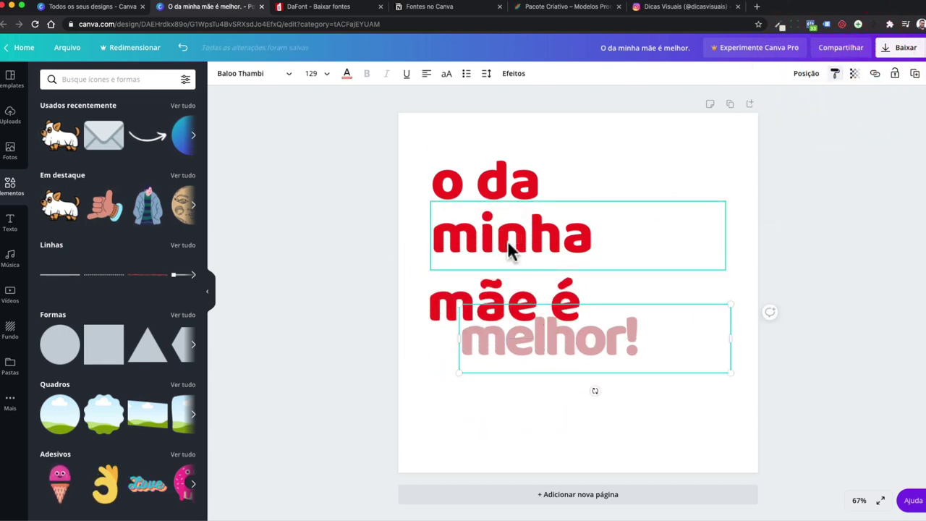
pyautogui.click(549, 355)
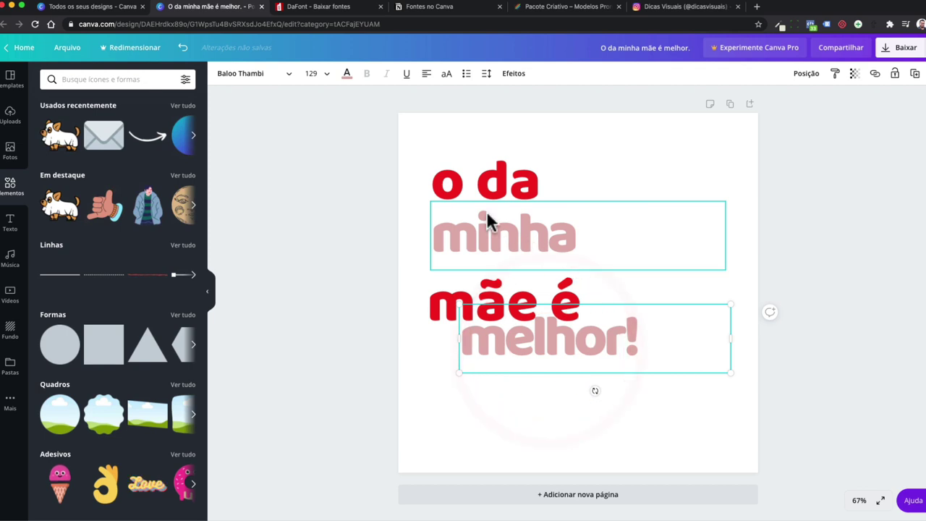
pyautogui.click(467, 199)
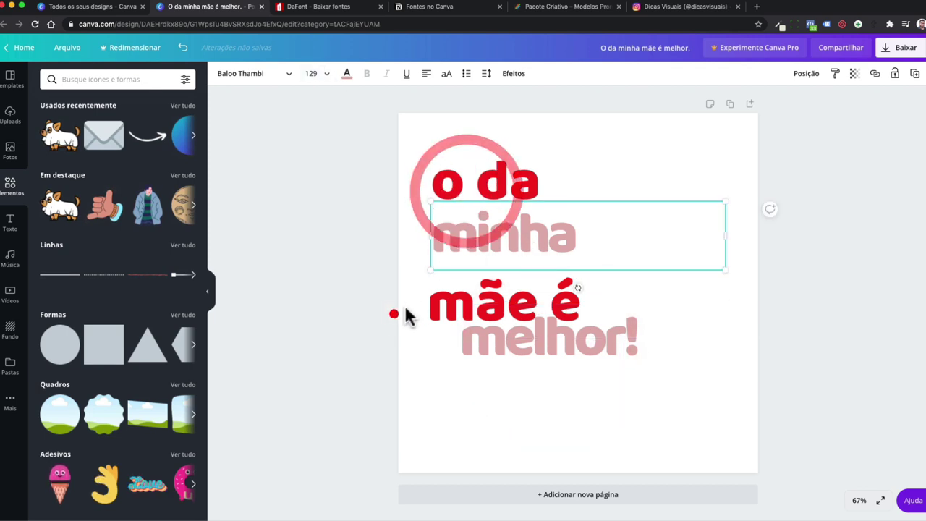
# Move the "mãe é" text up beneath "minha" and place "melhor!" directly below it, aligned with the heading's left edge
pyautogui.moveTo(429, 304)
pyautogui.mouseDown()
pyautogui.moveTo(443, 280)
pyautogui.moveTo(439, 289)
pyautogui.mouseUp()
pyautogui.moveTo(468, 343); pyautogui.dragTo(450, 319)
pyautogui.click(496, 397)
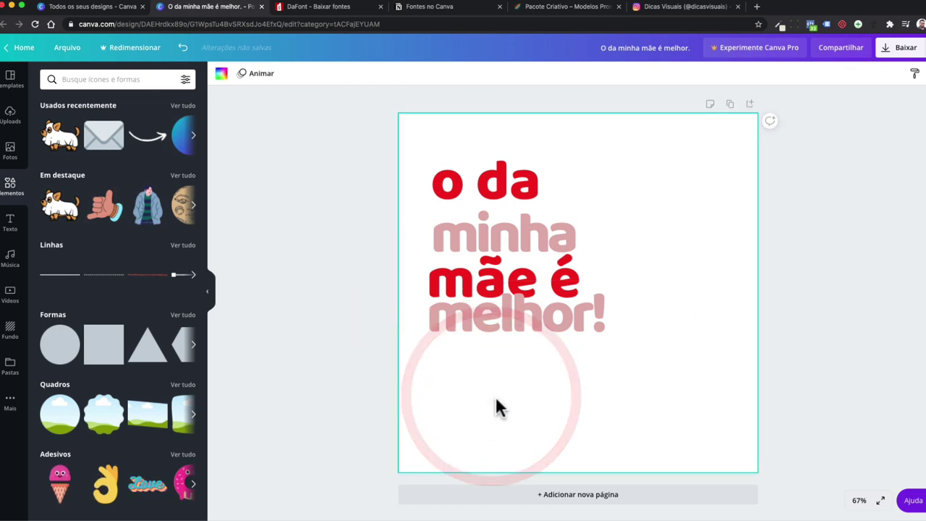
pyautogui.moveTo(495, 395); pyautogui.dragTo(497, 182)
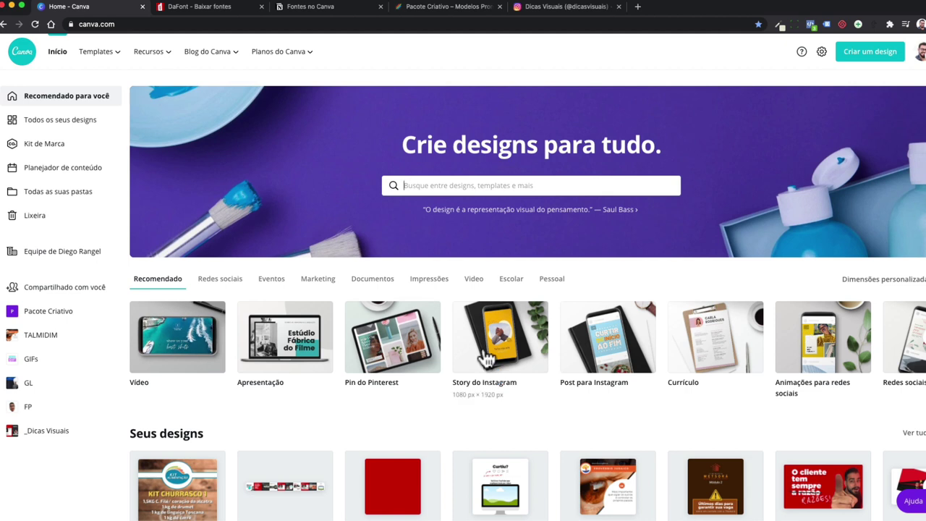
# Open the Kit de Marca page and examine the brand fonts and the enlarged list of uploaded fonts
pyautogui.click(62, 147)
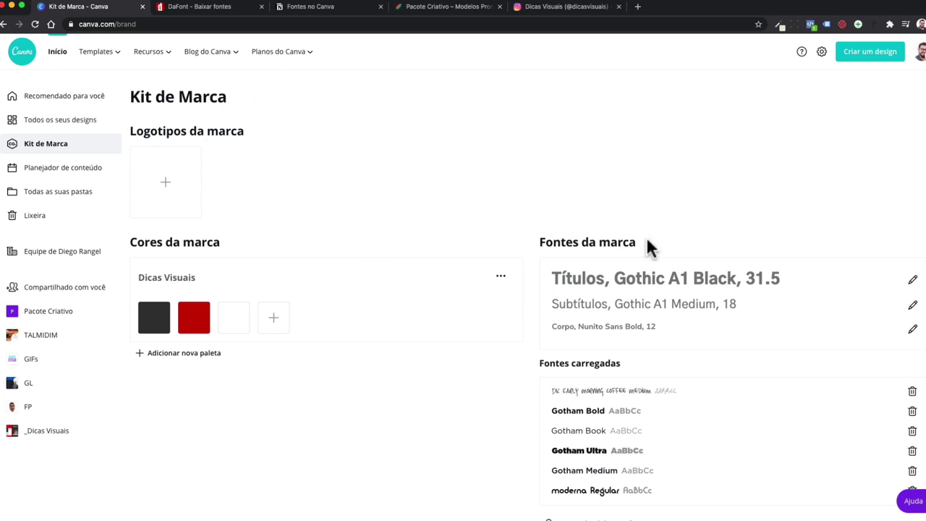
pyautogui.scroll(-1, 627, 245)
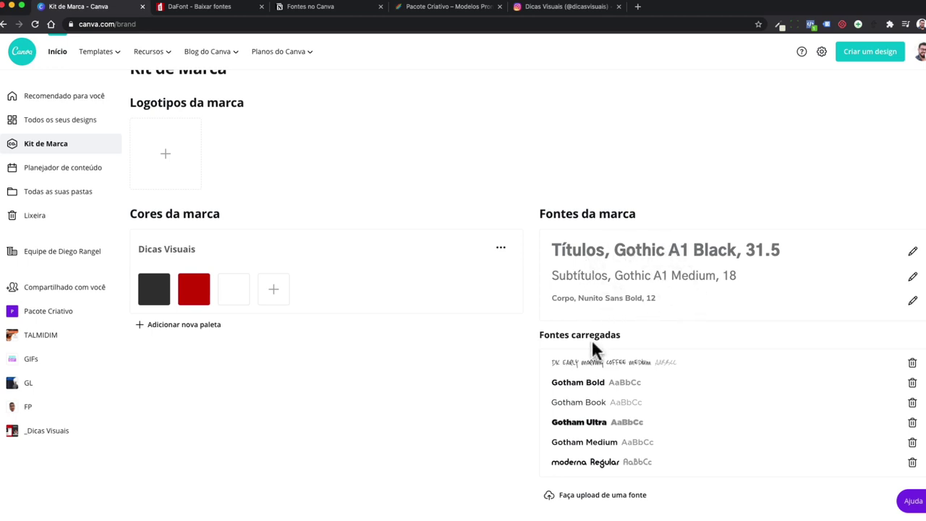
pyautogui.scroll(5, 585, 368)
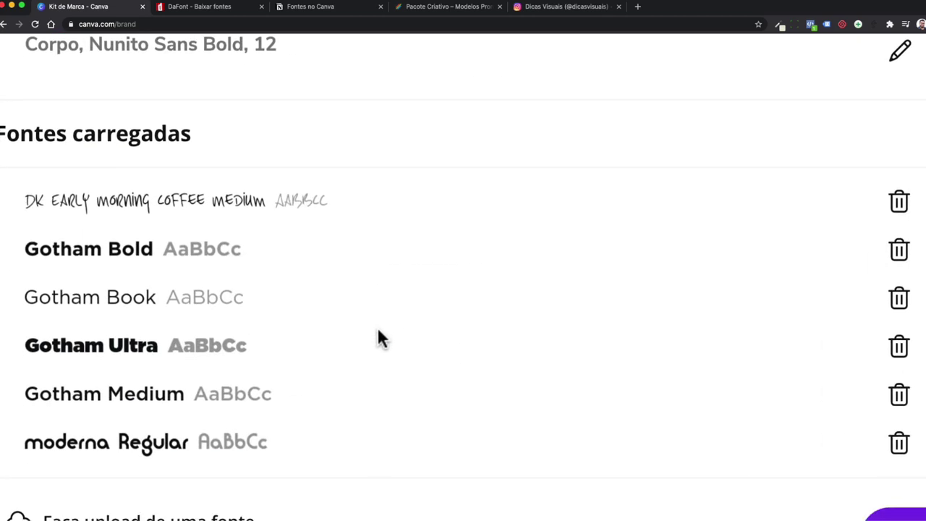
pyautogui.hscroll(-2, 138, 226)
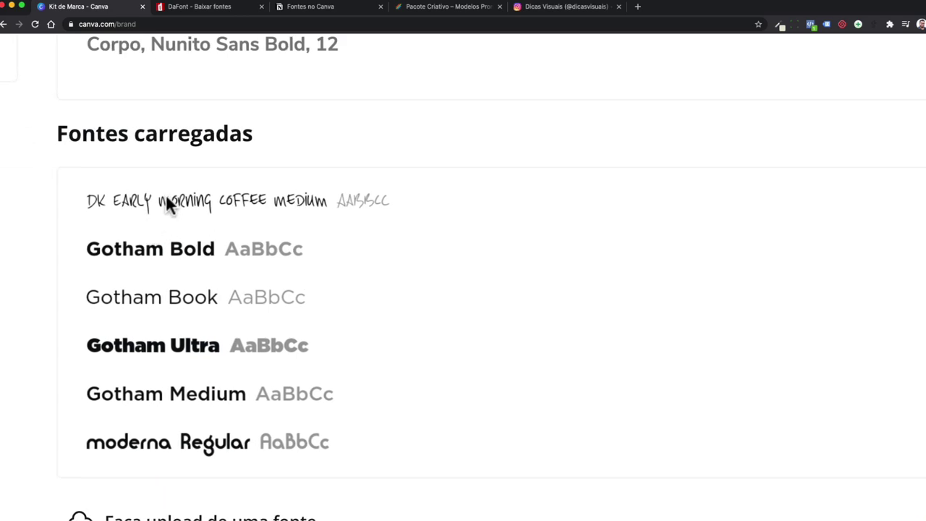
# Switch to the Dicas Visuais Instagram profile, close the open post and open the "Um pouco de como comecei" post
pyautogui.click(548, 9)
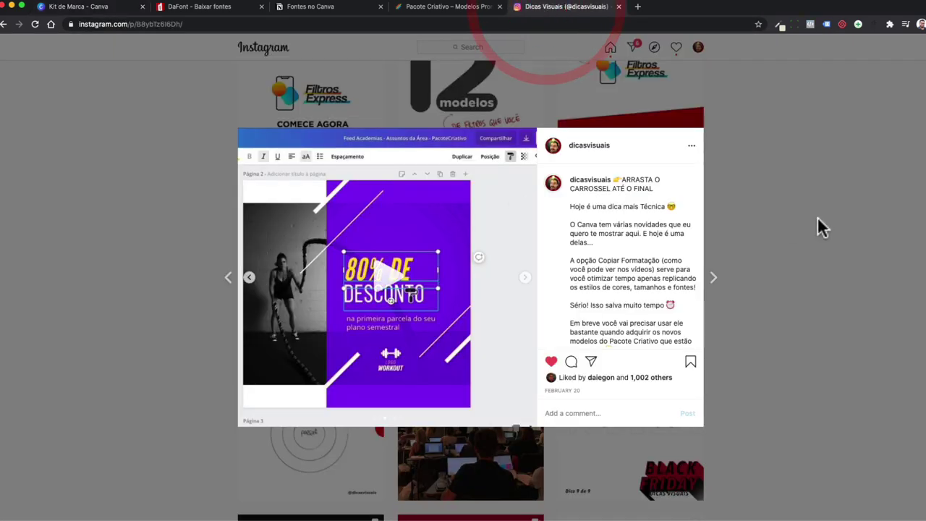
pyautogui.click(819, 221)
pyautogui.scroll(10, 717, 228)
pyautogui.scroll(-3, 715, 224)
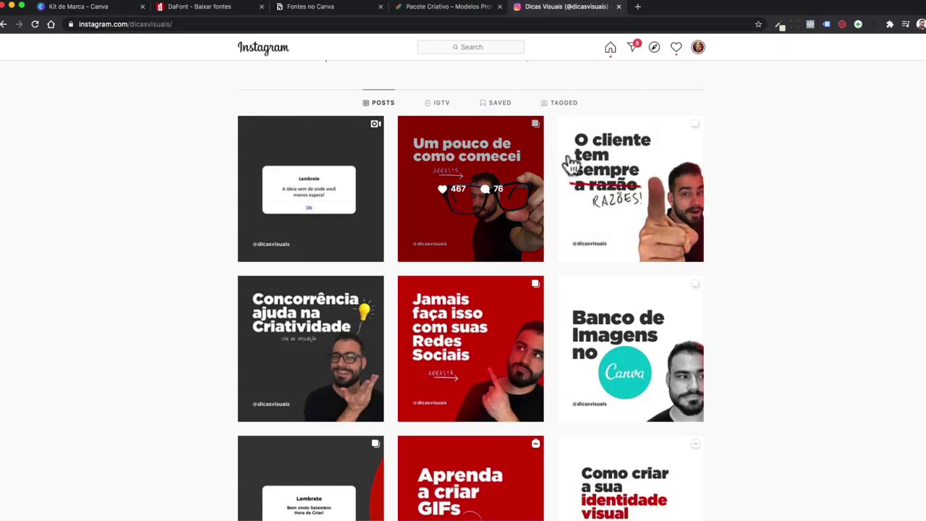
pyautogui.click(459, 215)
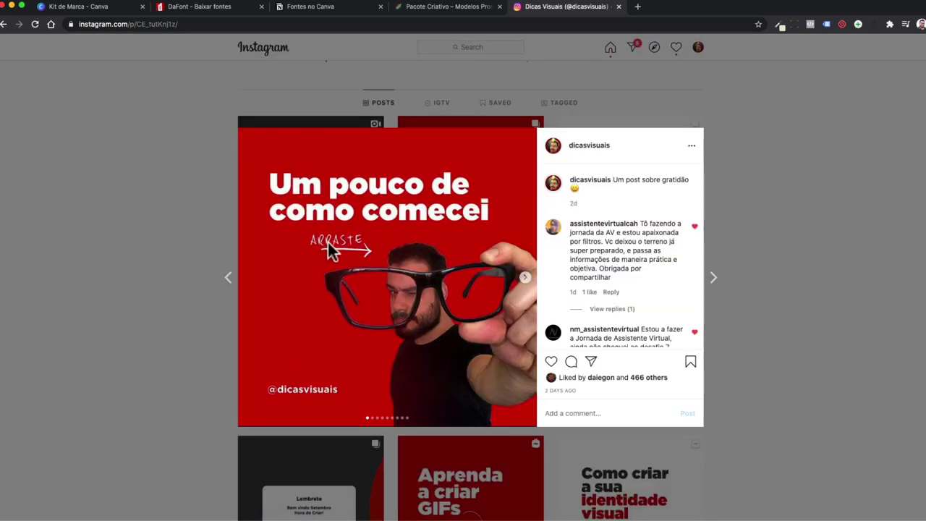
# Compare the uploaded fonts in Canva's Kit de Marca with the lettering of the "Um pouco de como comecei" Instagram post
pyautogui.click(93, 8)
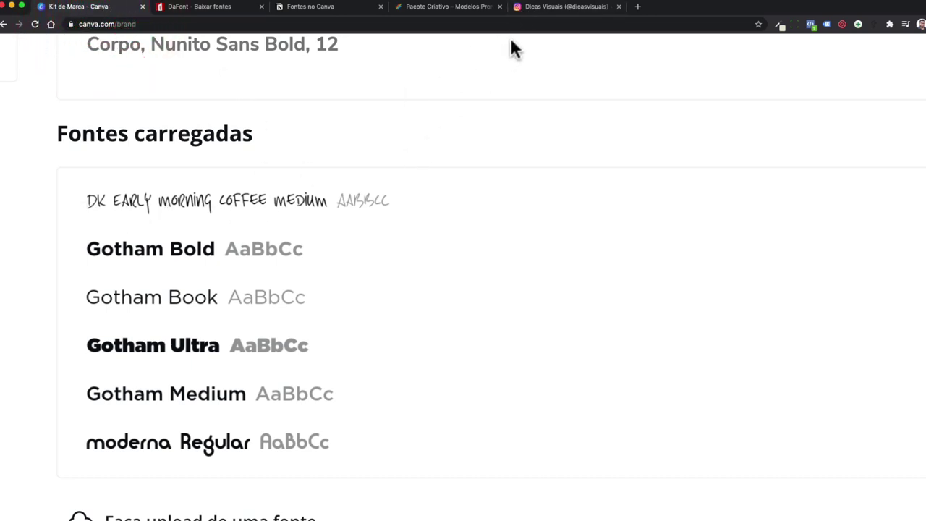
pyautogui.click(546, 8)
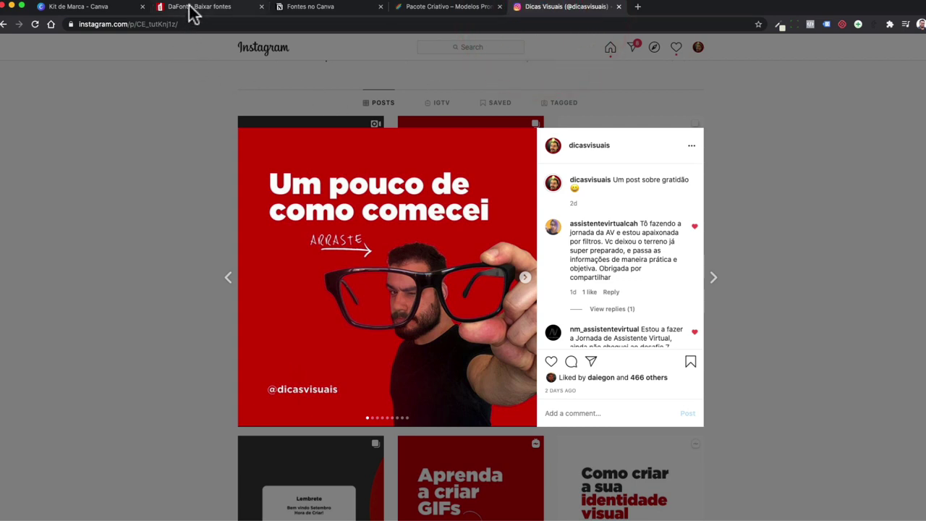
pyautogui.click(70, 9)
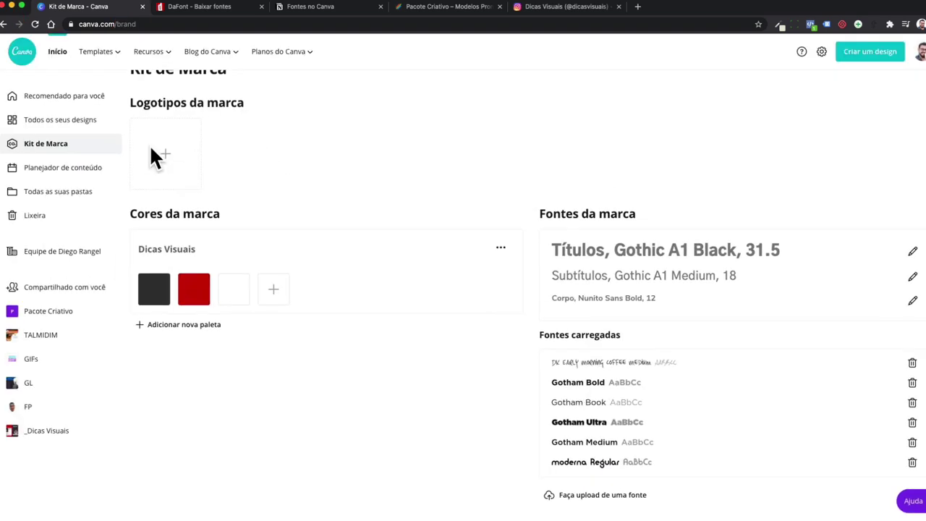
# Return to the Canva home page and create a new blank Instagram post design
pyautogui.click(42, 101)
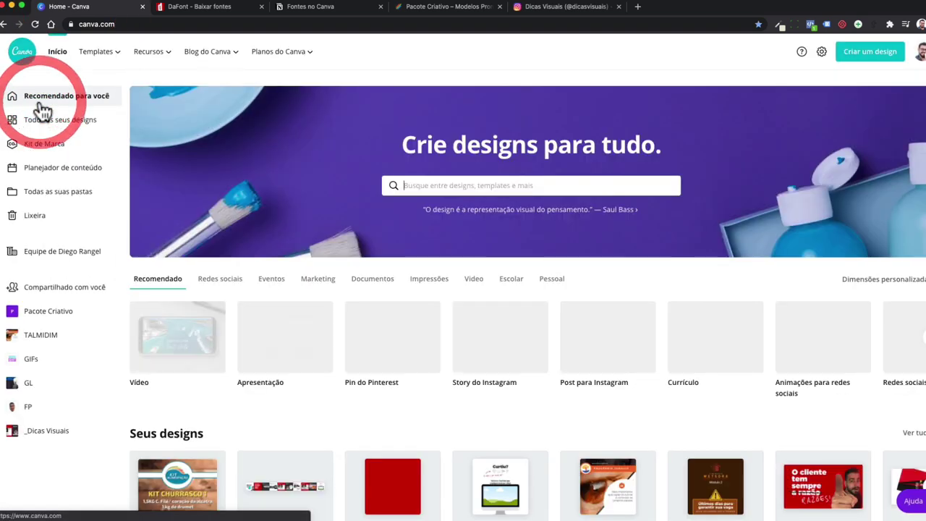
pyautogui.click(879, 54)
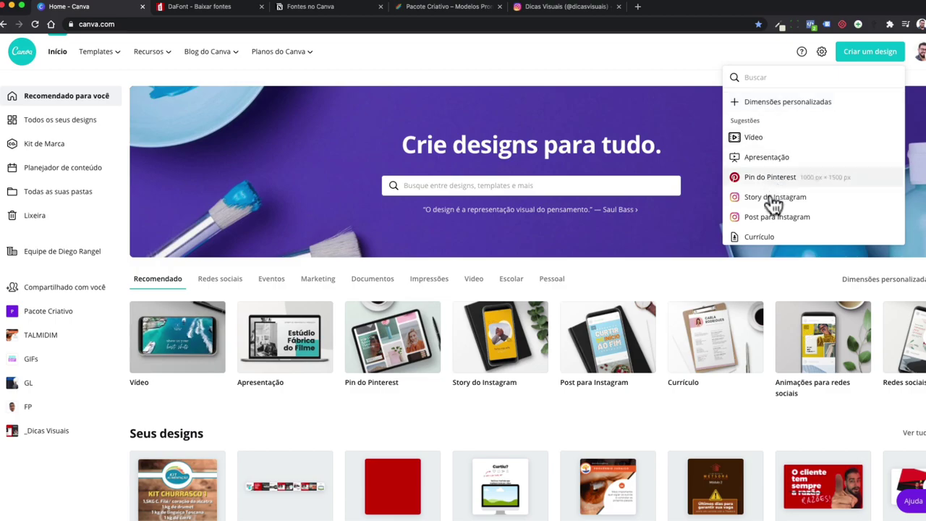
pyautogui.click(774, 219)
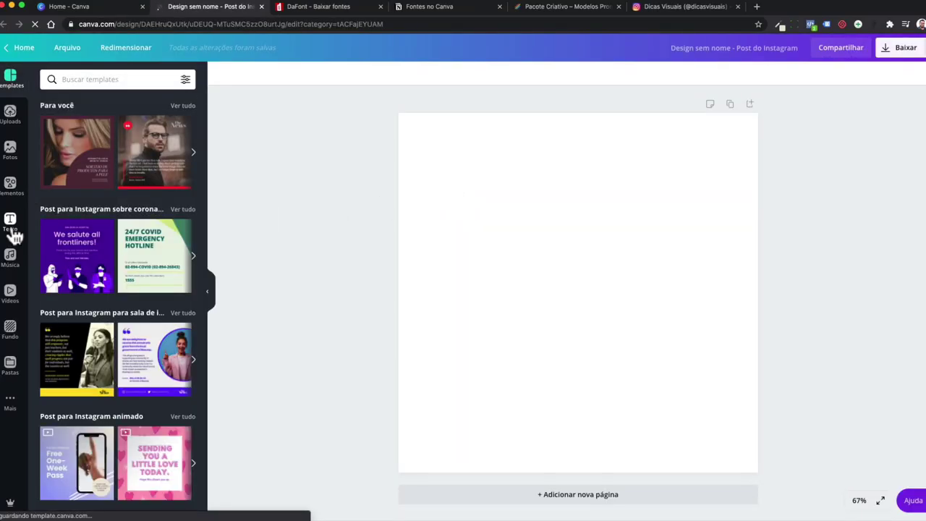
# Add a body text box to the blank page and browse the ready-made font combinations
pyautogui.click(10, 222)
pyautogui.click(96, 190)
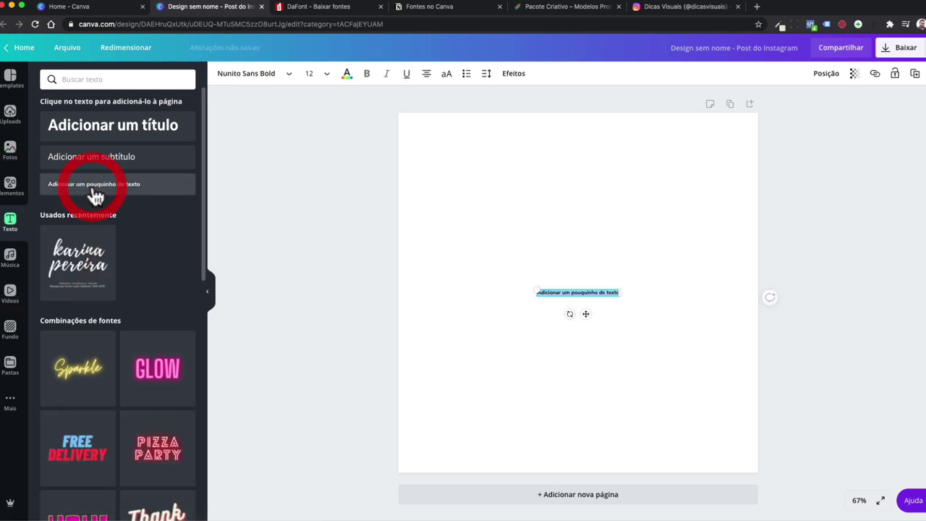
pyautogui.scroll(-3, 112, 353)
pyautogui.scroll(-10, 113, 353)
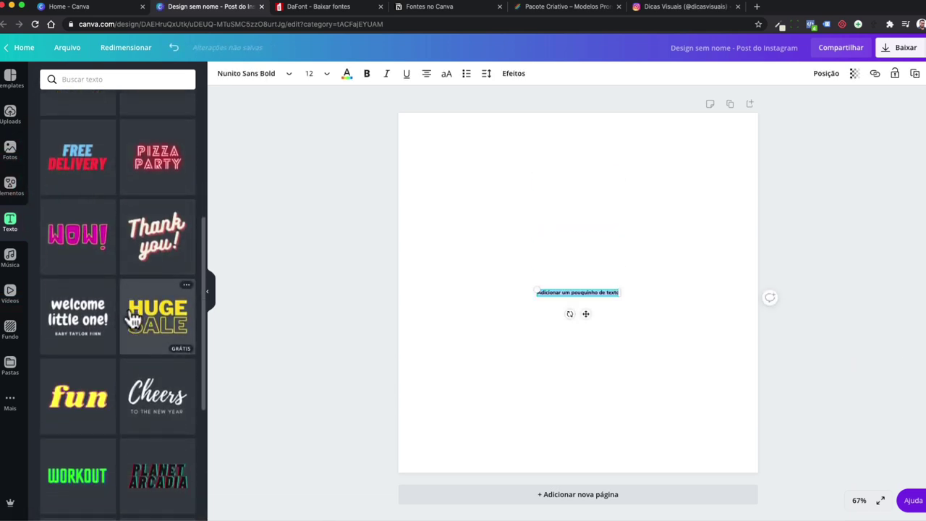
pyautogui.scroll(10, 114, 358)
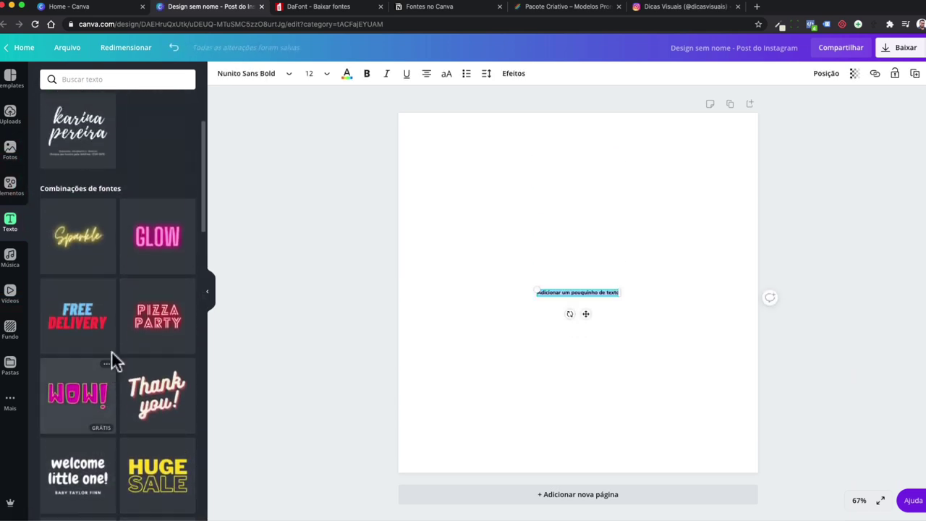